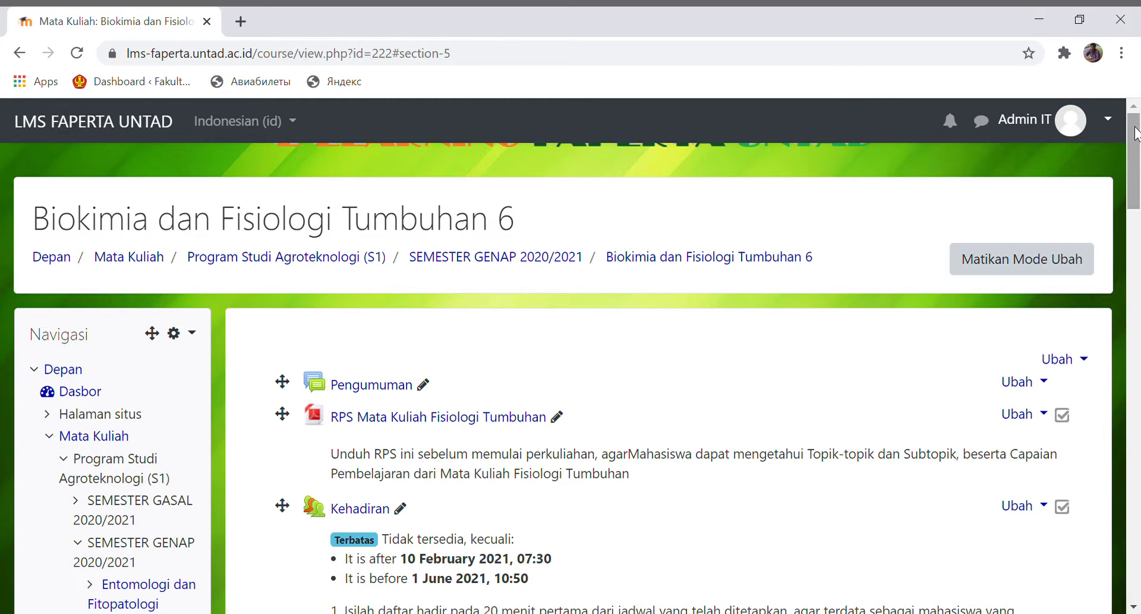
# - Add a Kuis activity to the UJIAN section of the course
pyautogui.moveTo(1136, 138); pyautogui.dragTo(1136, 173)
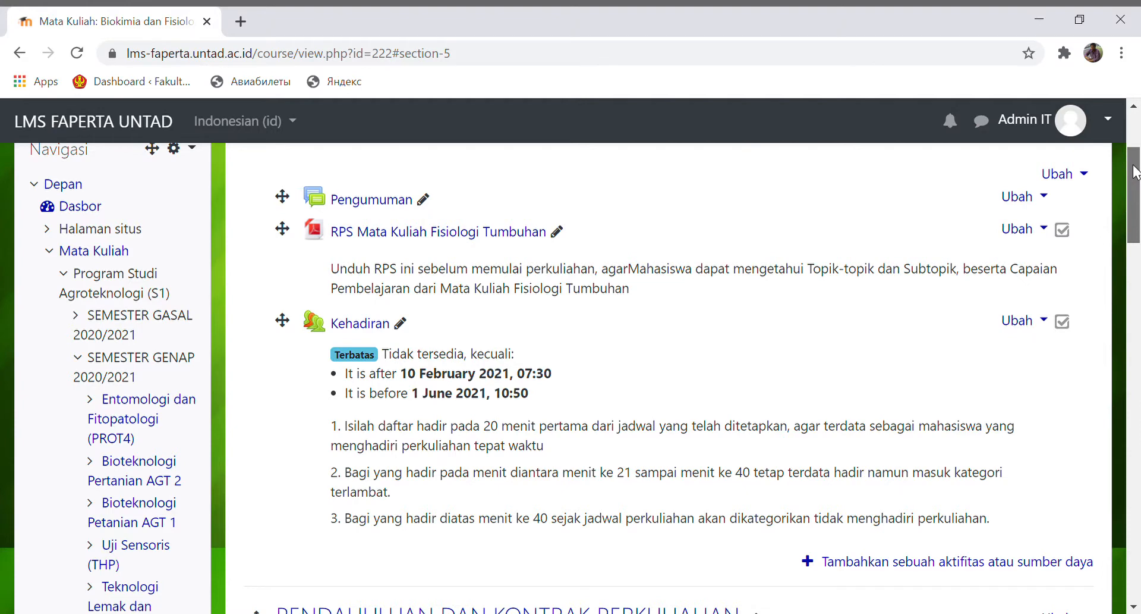
pyautogui.moveTo(1136, 172); pyautogui.dragTo(1136, 231)
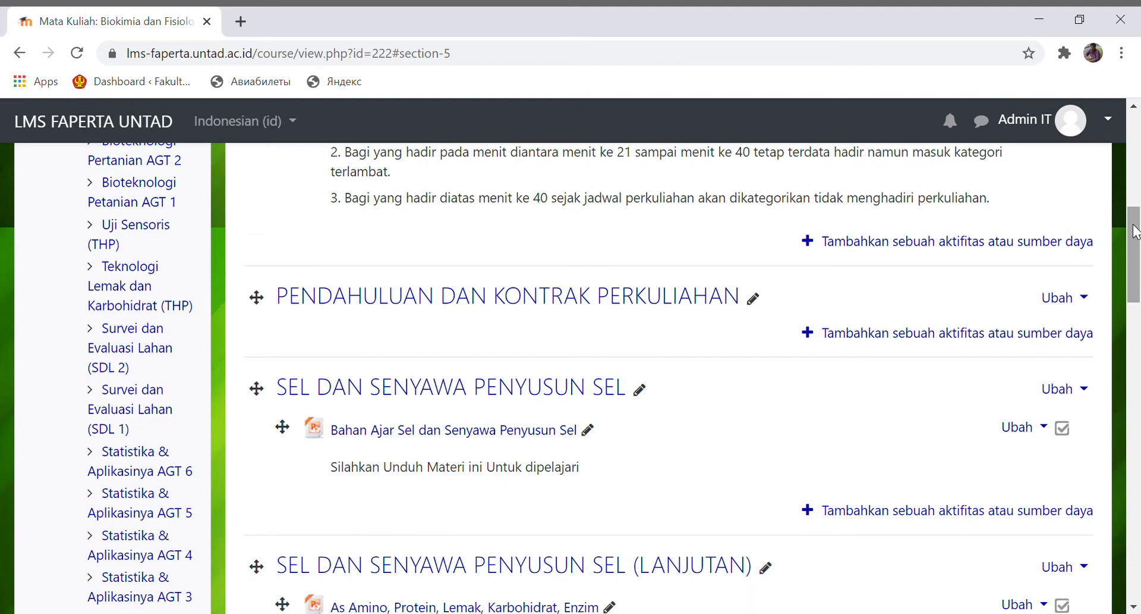
pyautogui.moveTo(1137, 232); pyautogui.dragTo(1138, 323)
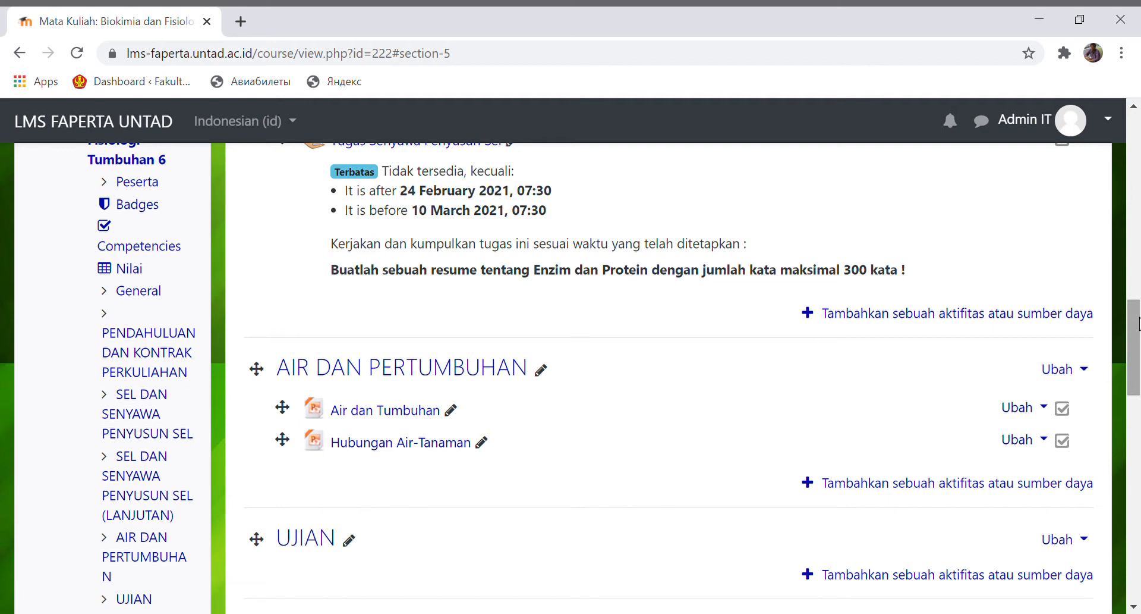
pyautogui.moveTo(1140, 323); pyautogui.dragTo(1139, 357)
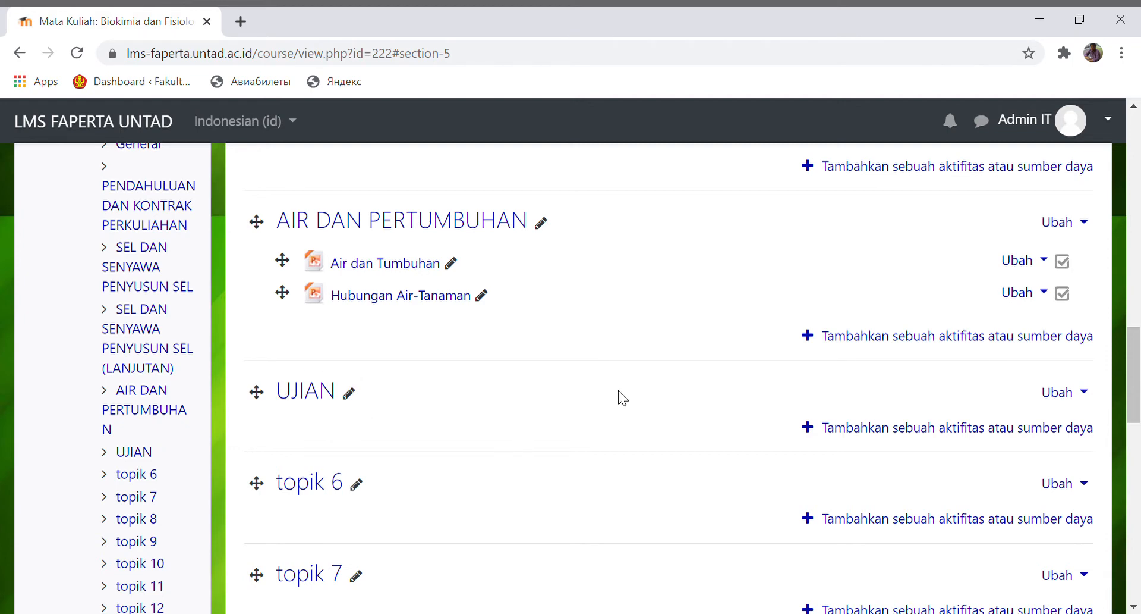
pyautogui.click(992, 433)
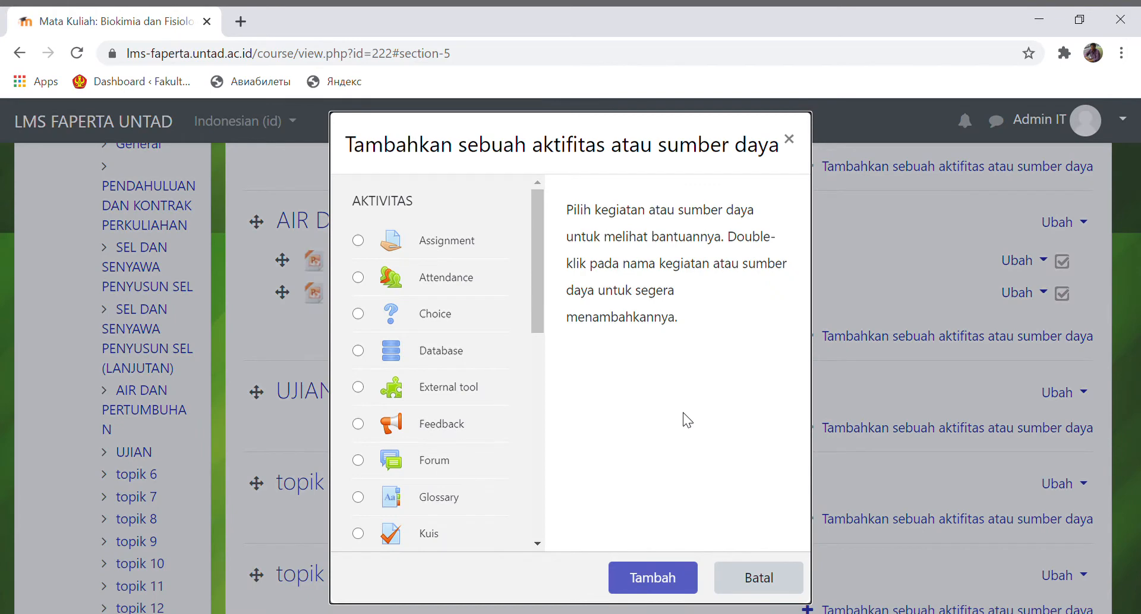
pyautogui.moveTo(535, 266); pyautogui.dragTo(536, 333)
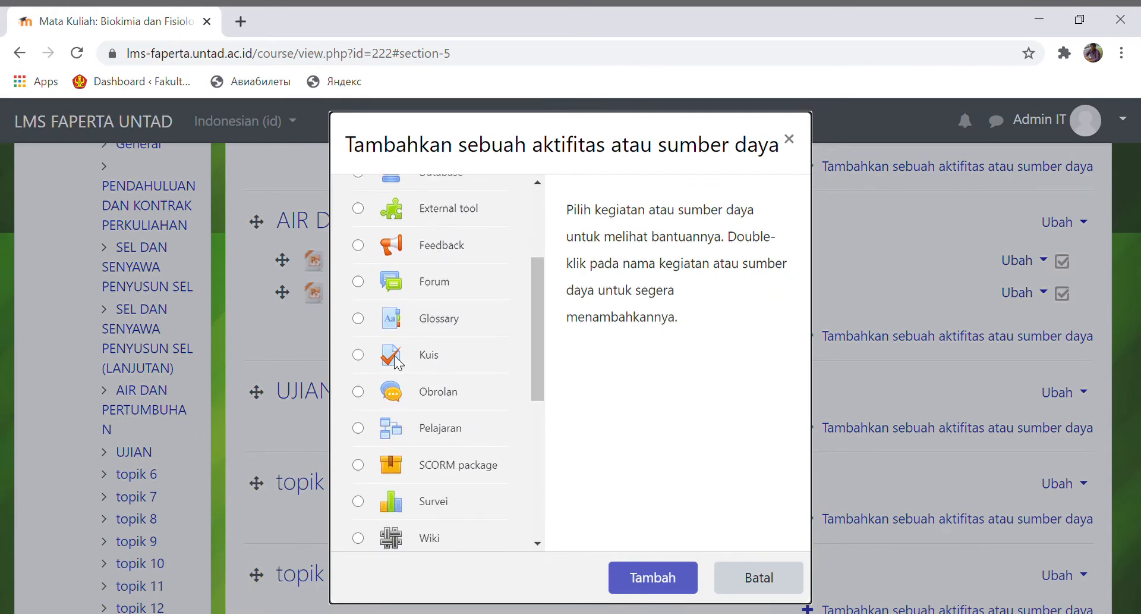
pyautogui.click(397, 357)
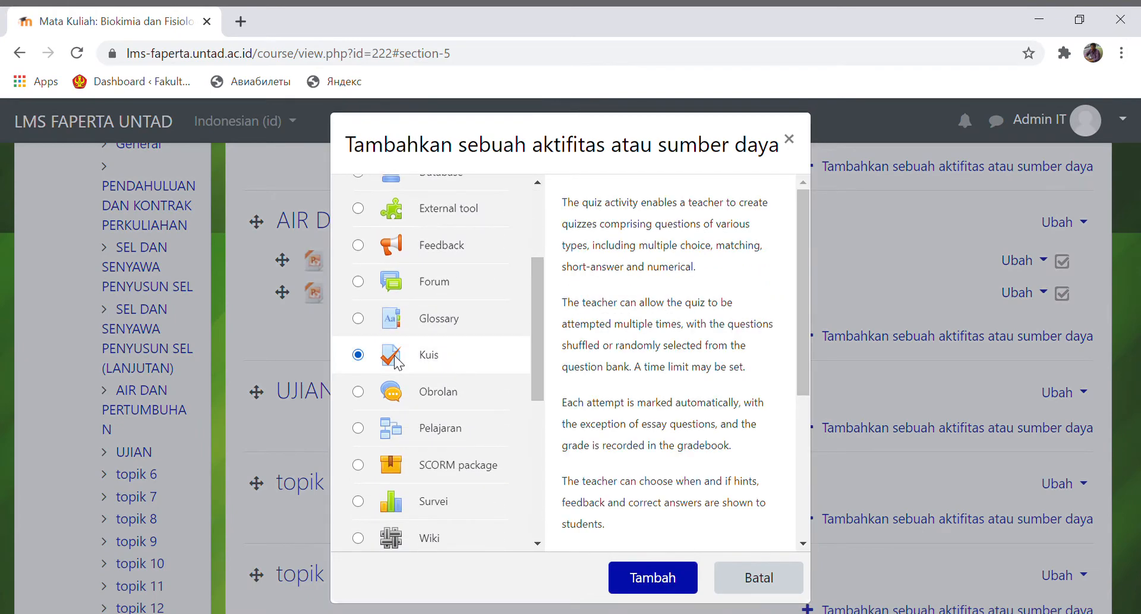
pyautogui.click(662, 583)
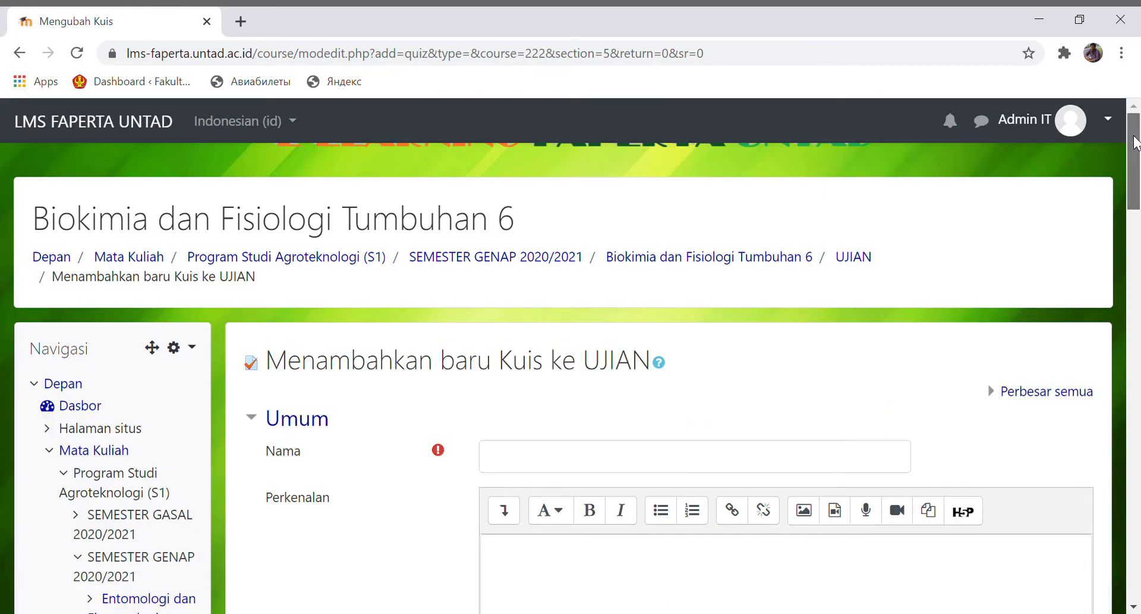
# - Name the quiz "Ujian Tengah Semester" followed by the lecturer's name and academic titles in parentheses
pyautogui.scroll(-3, 1136, 143)
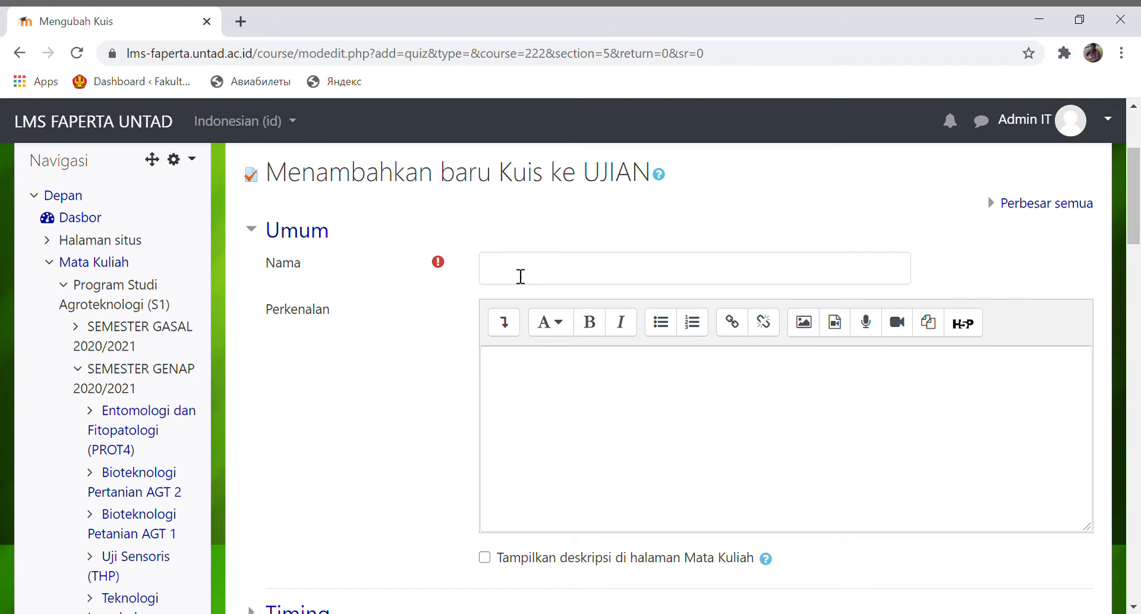
pyautogui.click(522, 271)
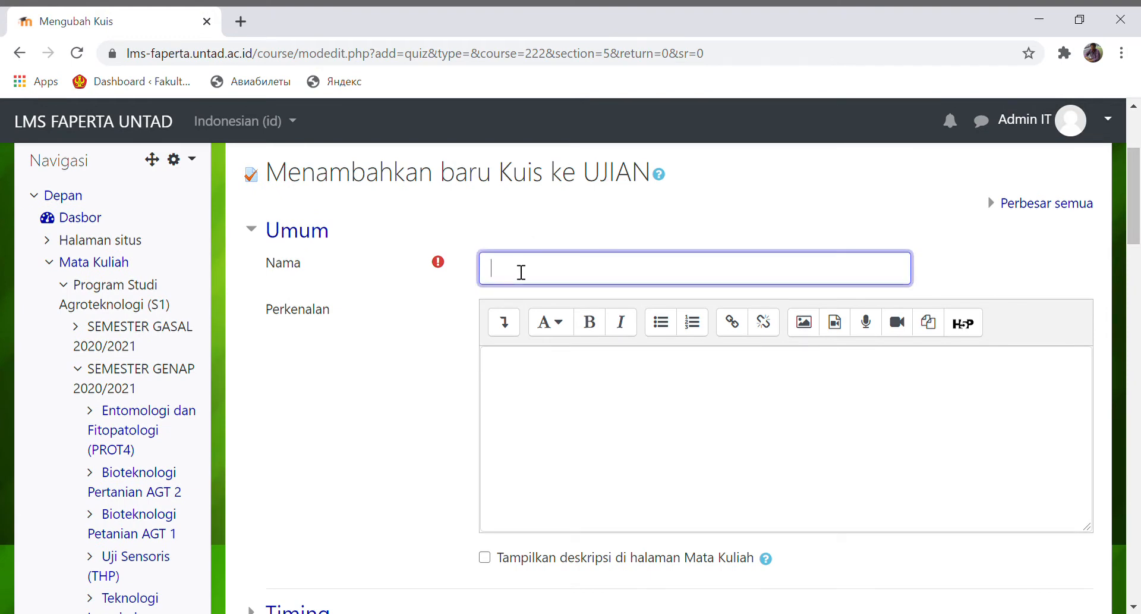
pyautogui.write('Ujian Tengah Semester')
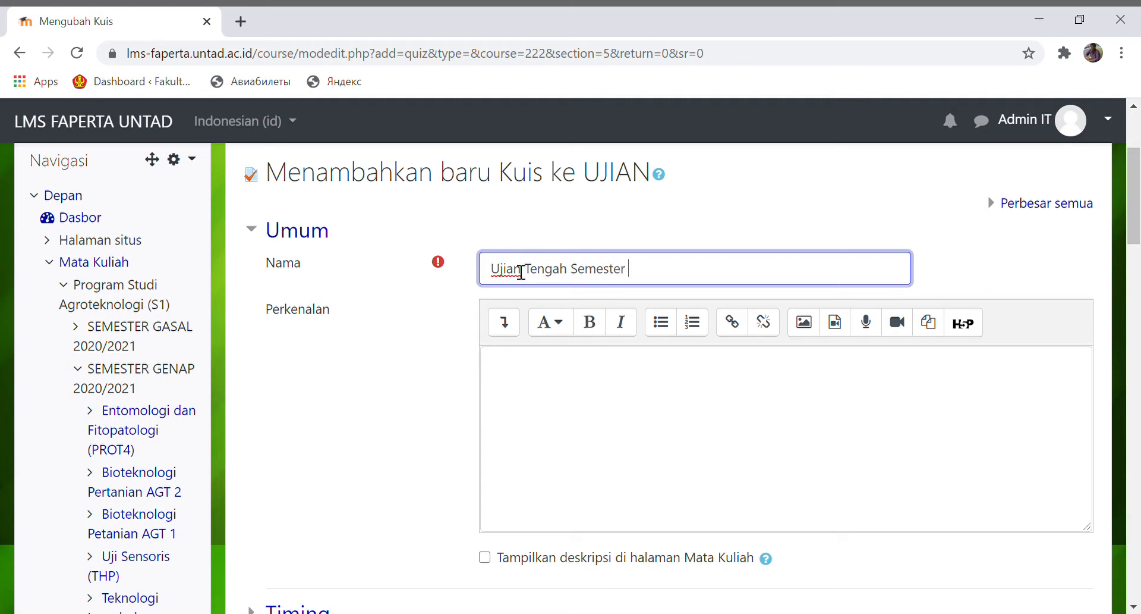
pyautogui.write(' 9')
pyautogui.press('BackSpace')
pyautogui.write('(Jeki, SP,')
pyautogui.write('M.Sc)')
# - Write the introduction "Ujian ini merupakan bentuk evaluasi pembelajaran dari materi pertama sampai materi keempat" and enable showing the description on the course page
pyautogui.click(573, 386)
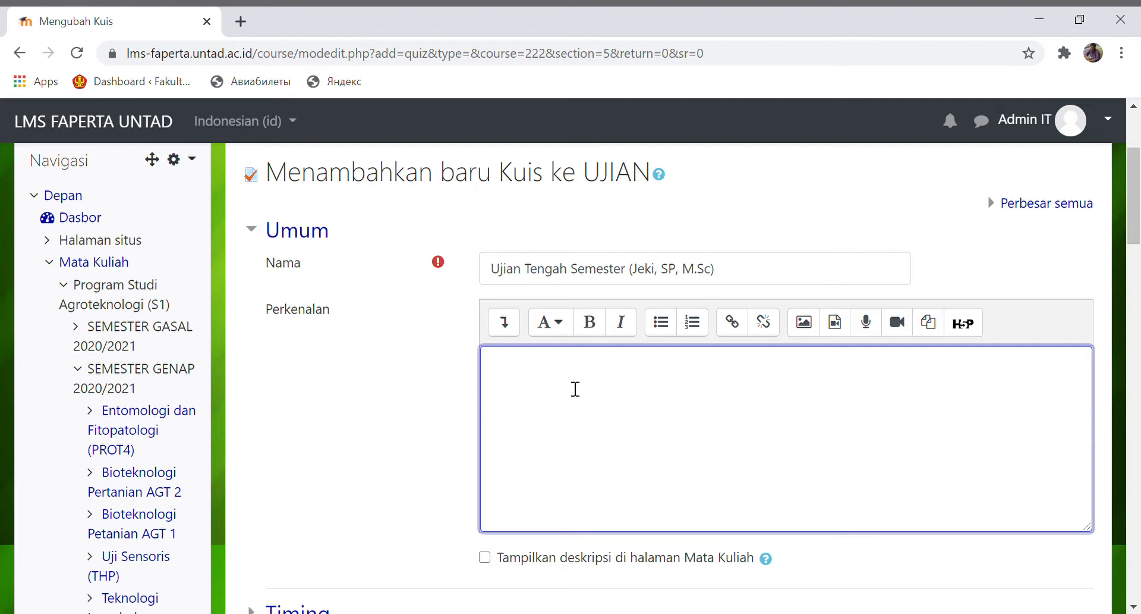
pyautogui.write('Ujian ini merupakan bentuk evaluasi pembelajaran dari materi ')
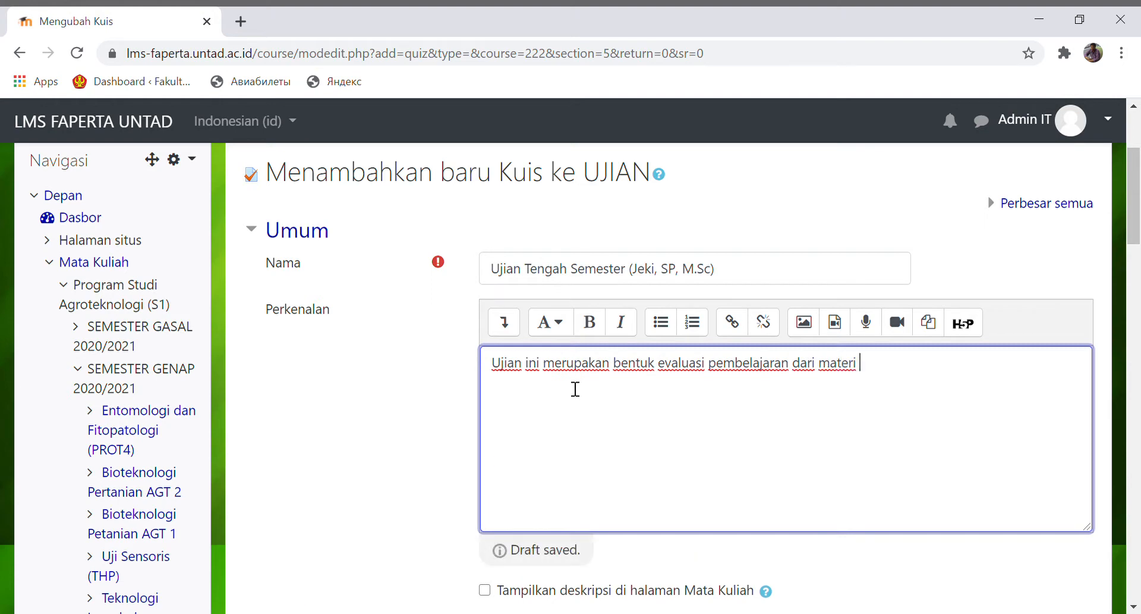
pyautogui.write('pertama sampa')
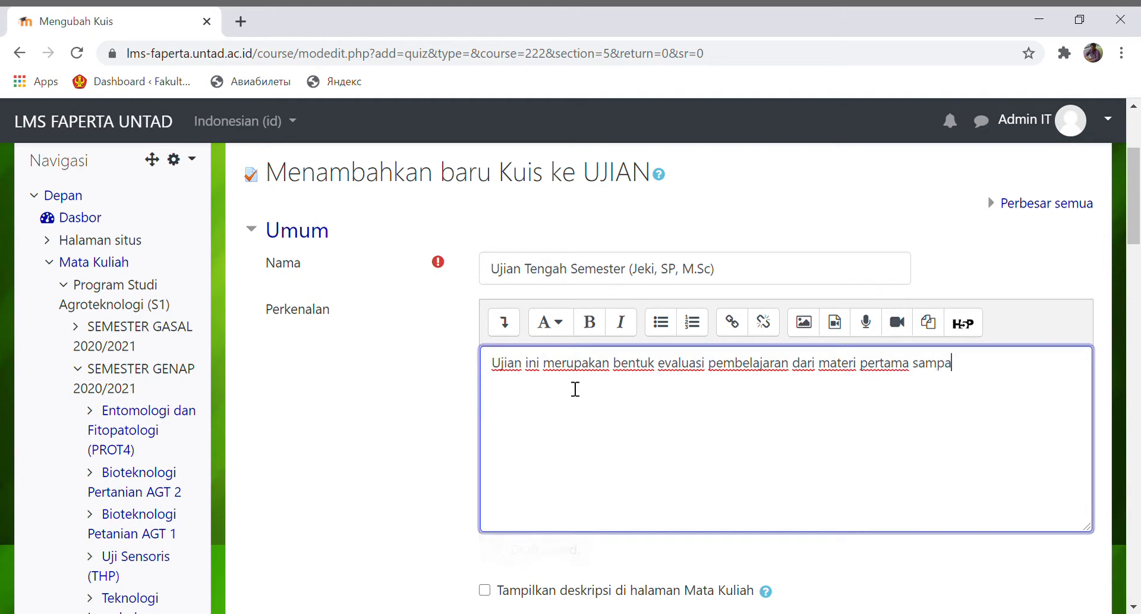
pyautogui.write('i materi k')
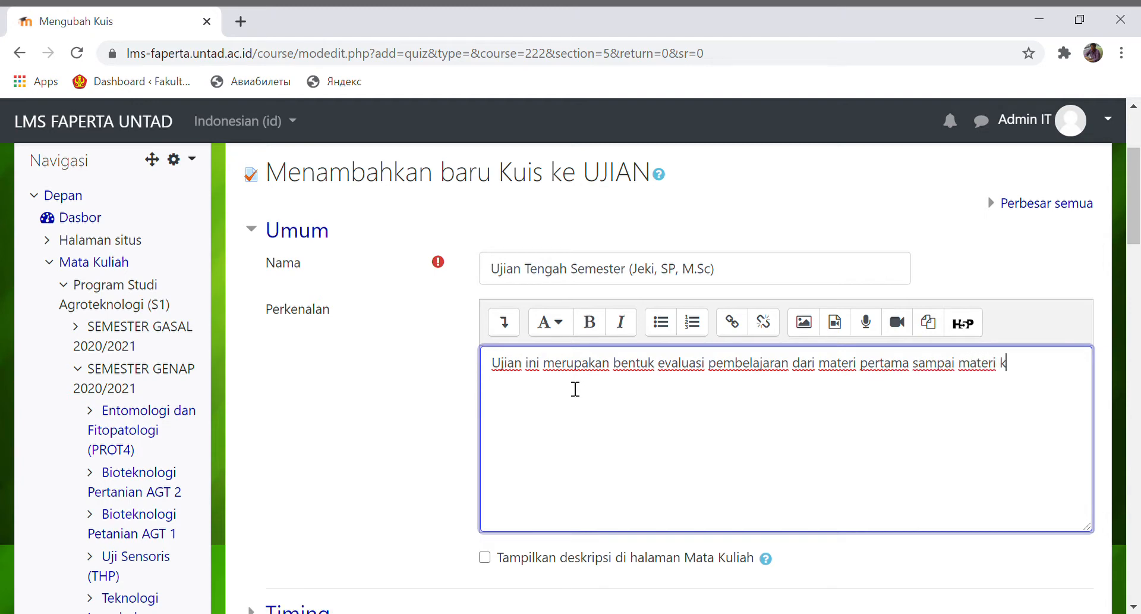
pyautogui.write('eempat')
pyautogui.click(486, 557)
# - Enable the quiz start time in the Timing settings and set it to 10 March 2021, 07:30
pyautogui.moveTo(1139, 200); pyautogui.dragTo(1139, 249)
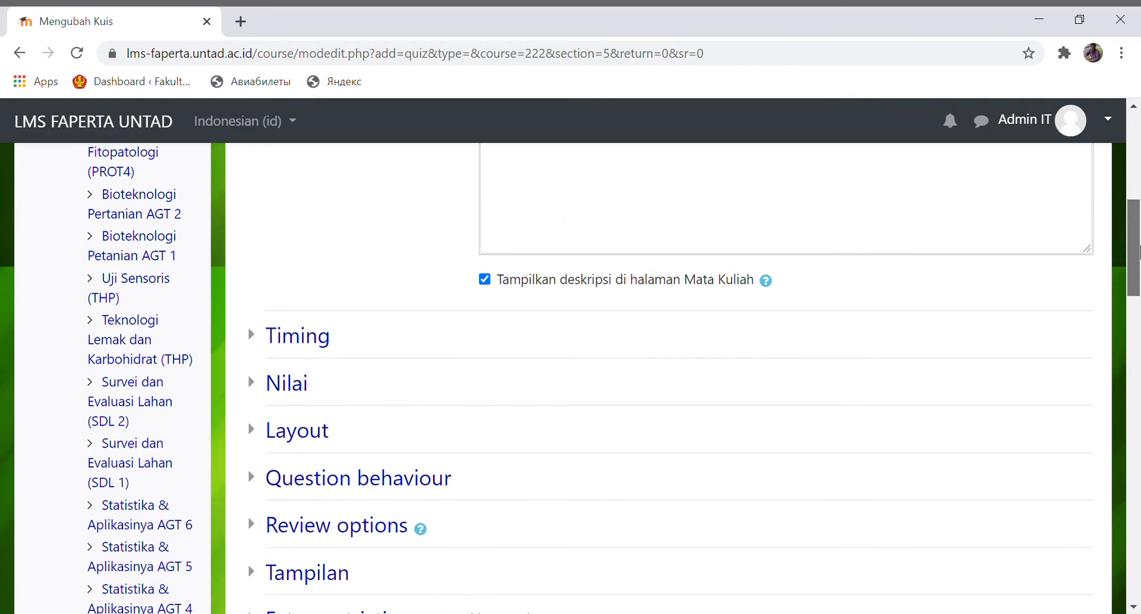
pyautogui.click(301, 346)
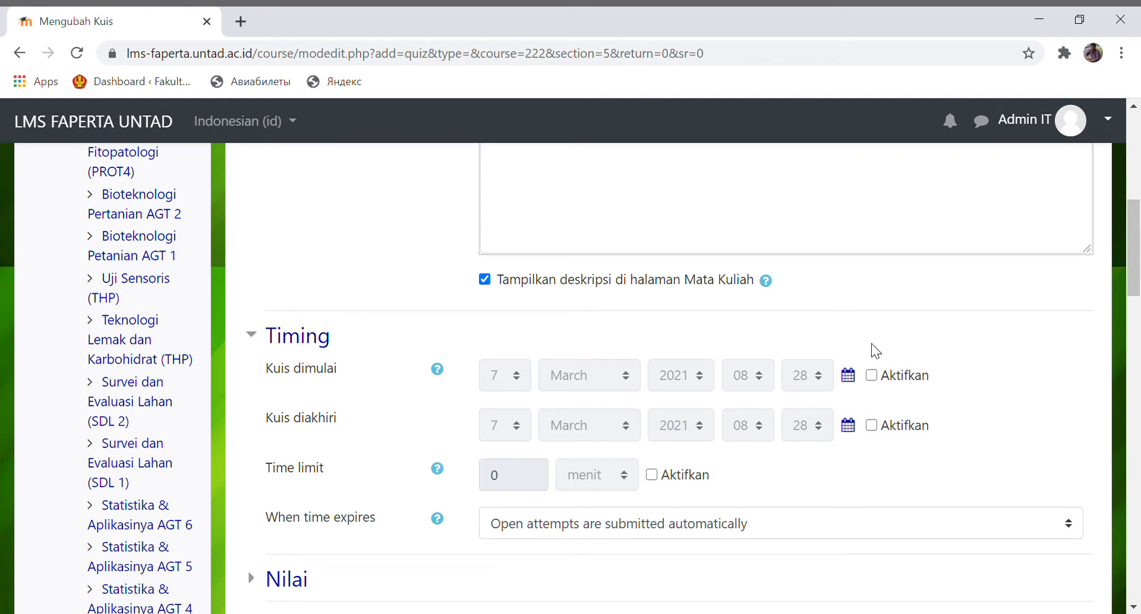
pyautogui.click(872, 375)
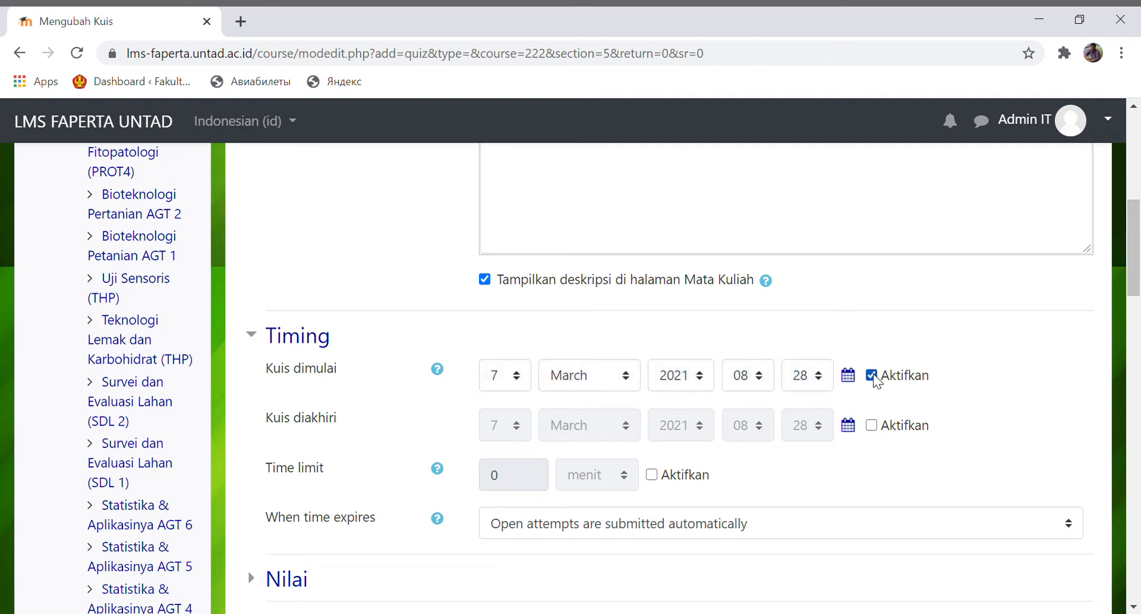
pyautogui.click(519, 376)
pyautogui.write('10')
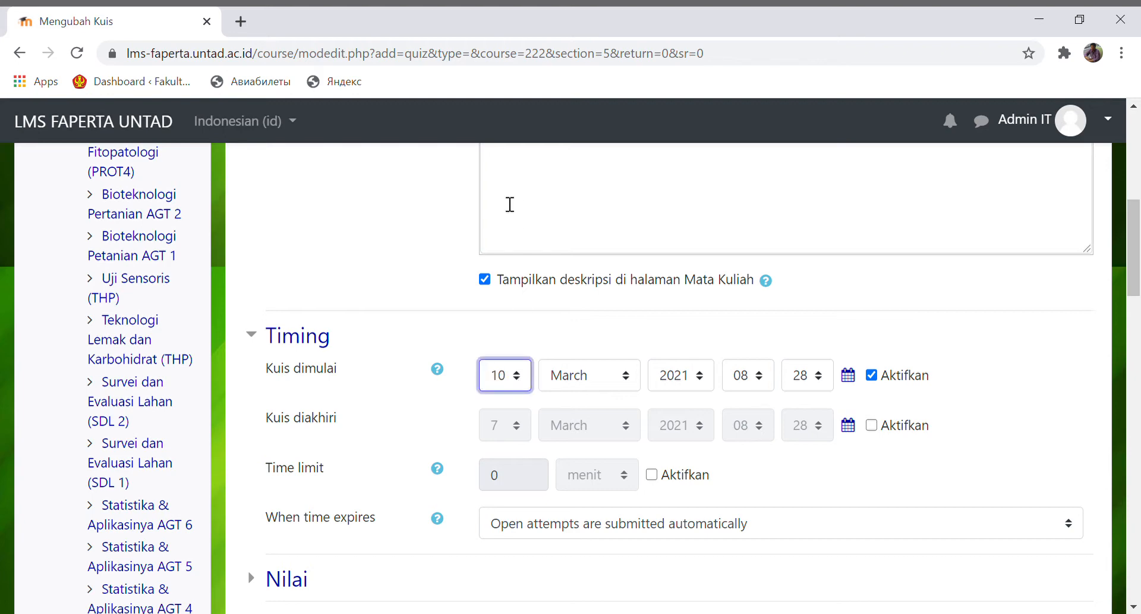
pyautogui.click(756, 383)
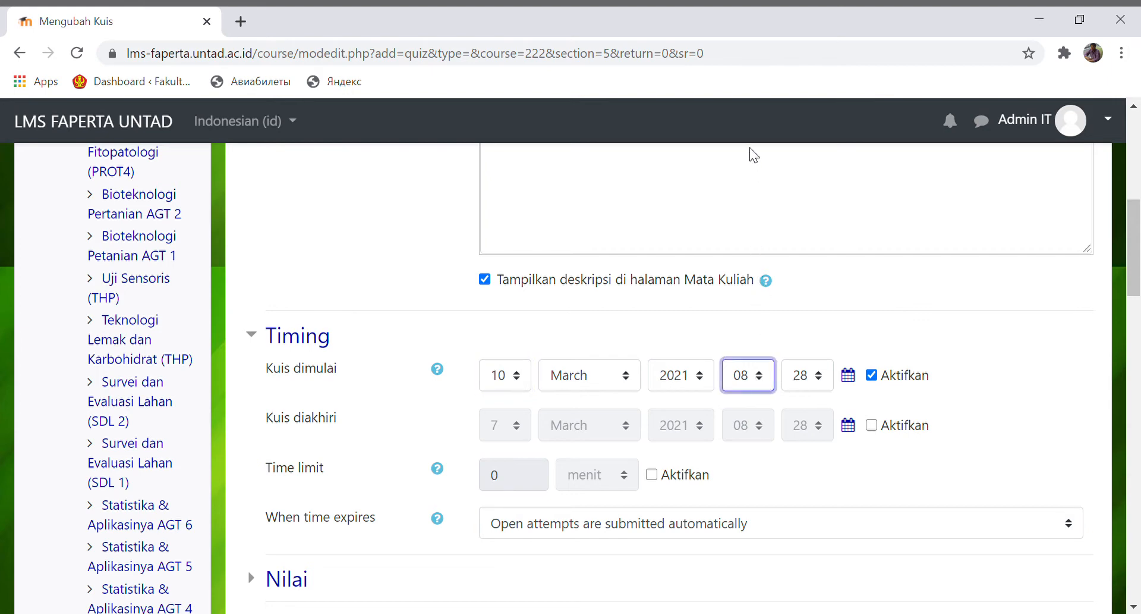
pyautogui.write('07')
pyautogui.click(824, 387)
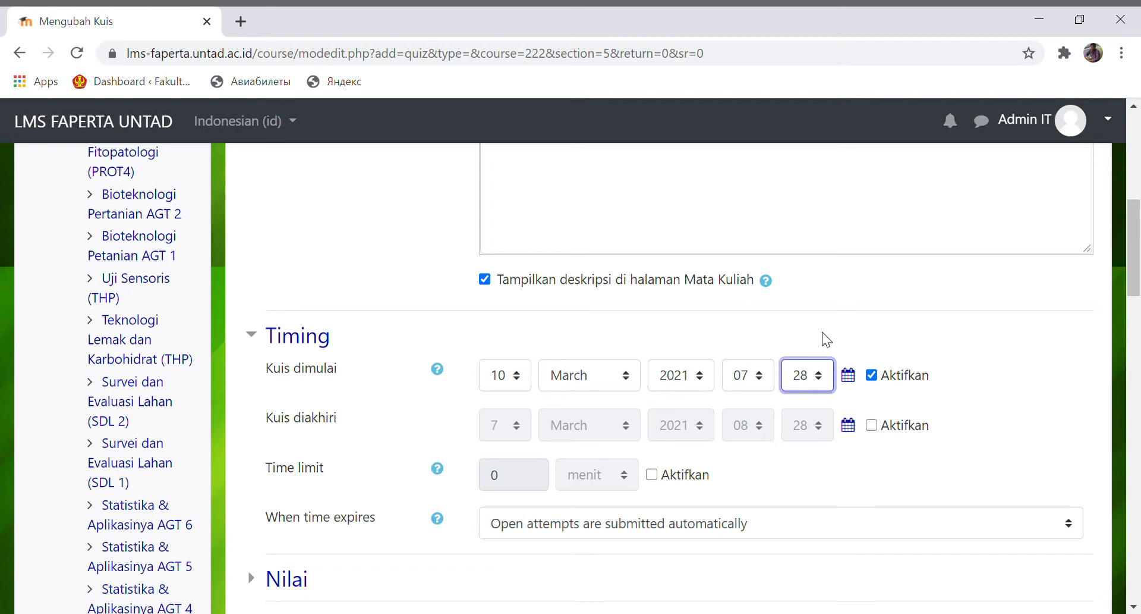
pyautogui.write('30')
# - Enable the quiz end time and set it to 10 March 2021, 09:00
pyautogui.click(873, 426)
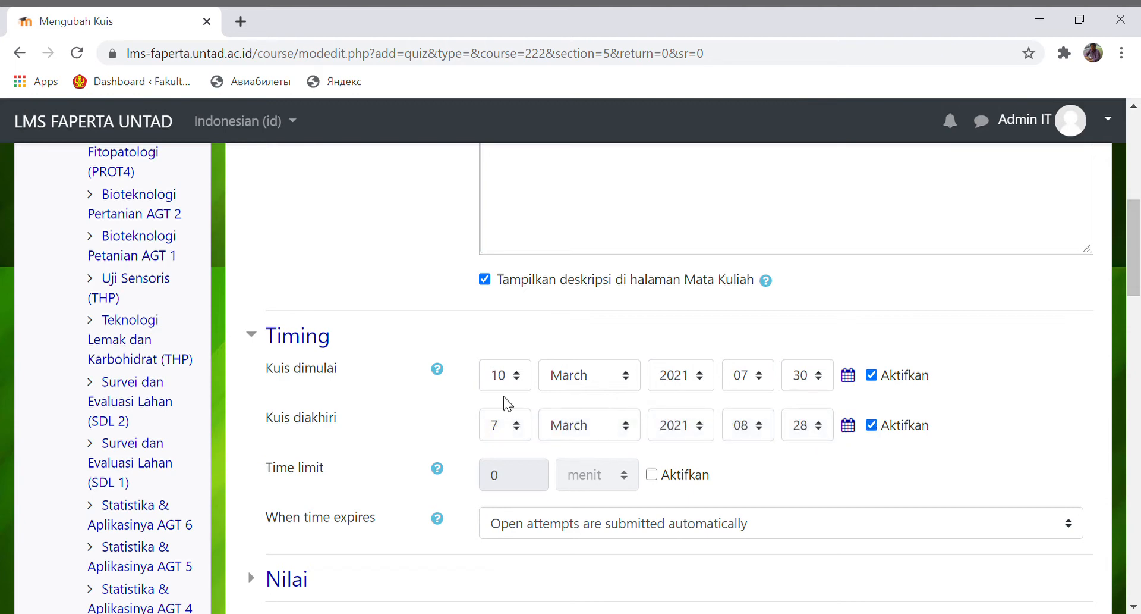
pyautogui.click(515, 431)
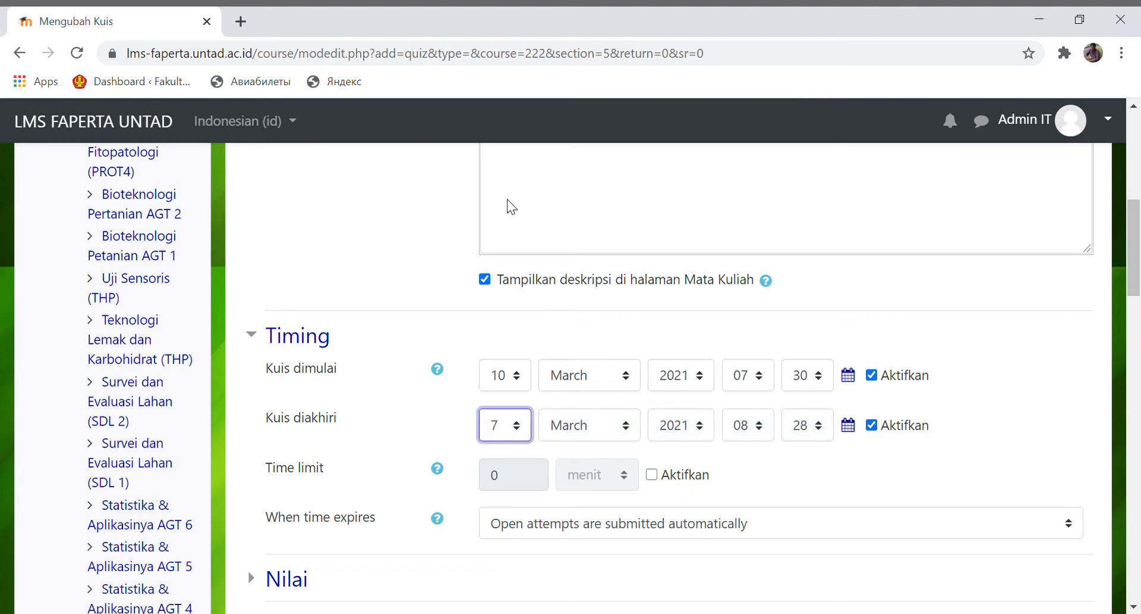
pyautogui.write('10')
pyautogui.click(760, 427)
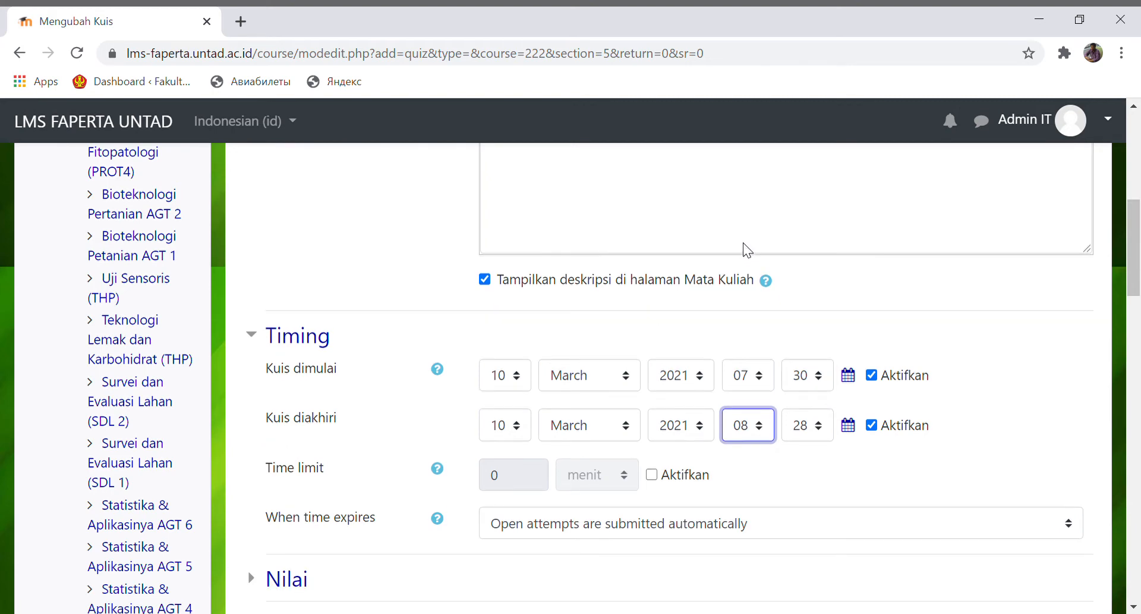
pyautogui.press('Down')
pyautogui.press('Tab')
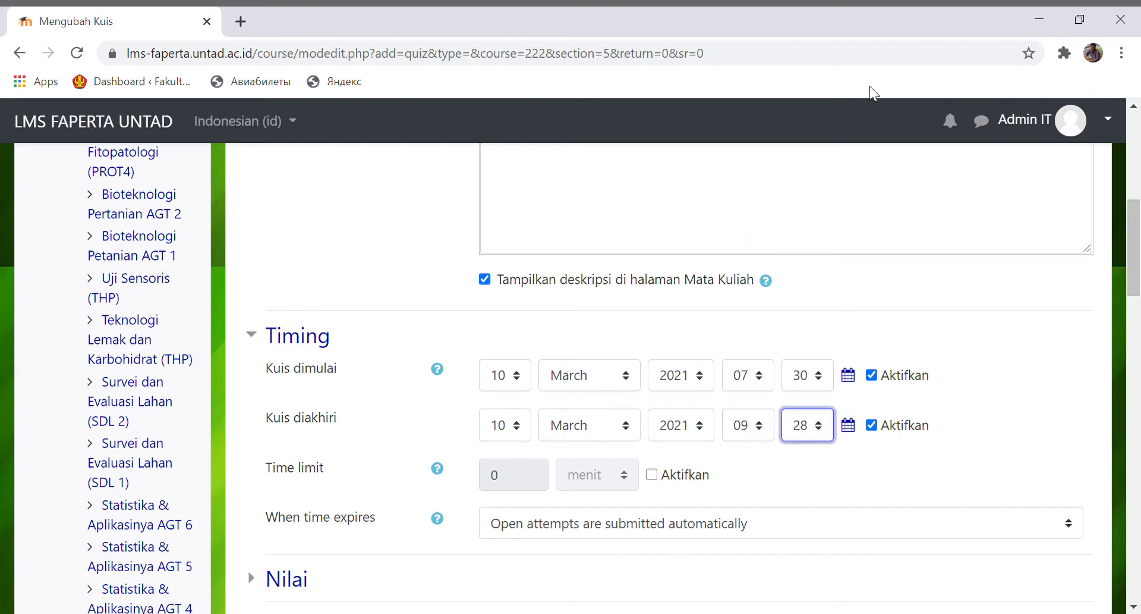
pyautogui.press('0')
# - Set the number of allowed attempts to 1 in the quiz's Nilai settings
pyautogui.moveTo(1132, 267); pyautogui.dragTo(1130, 336)
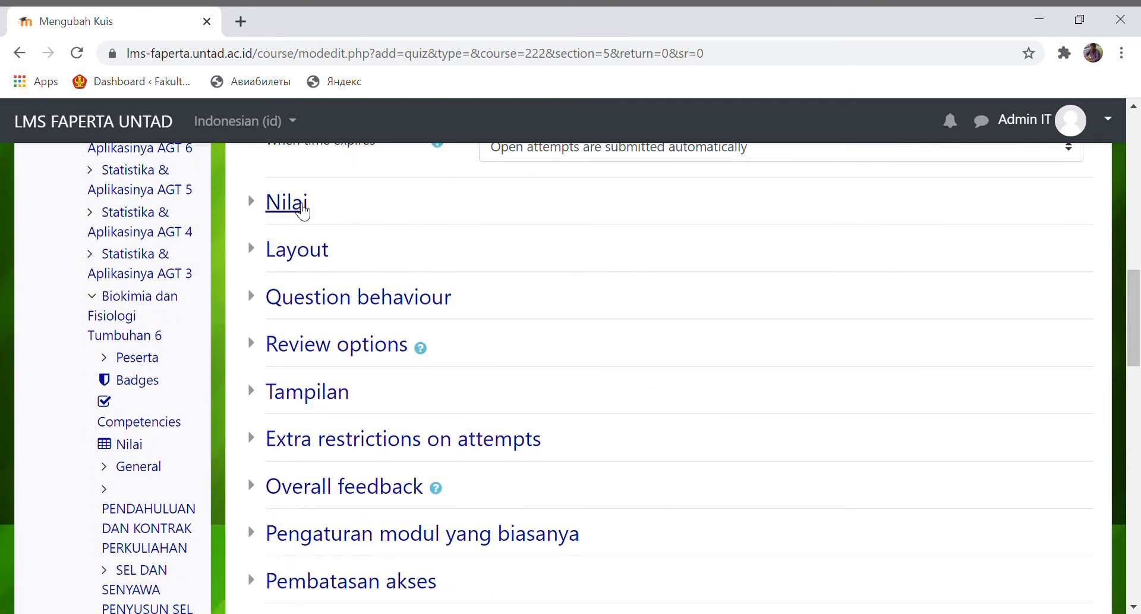
pyautogui.click(290, 208)
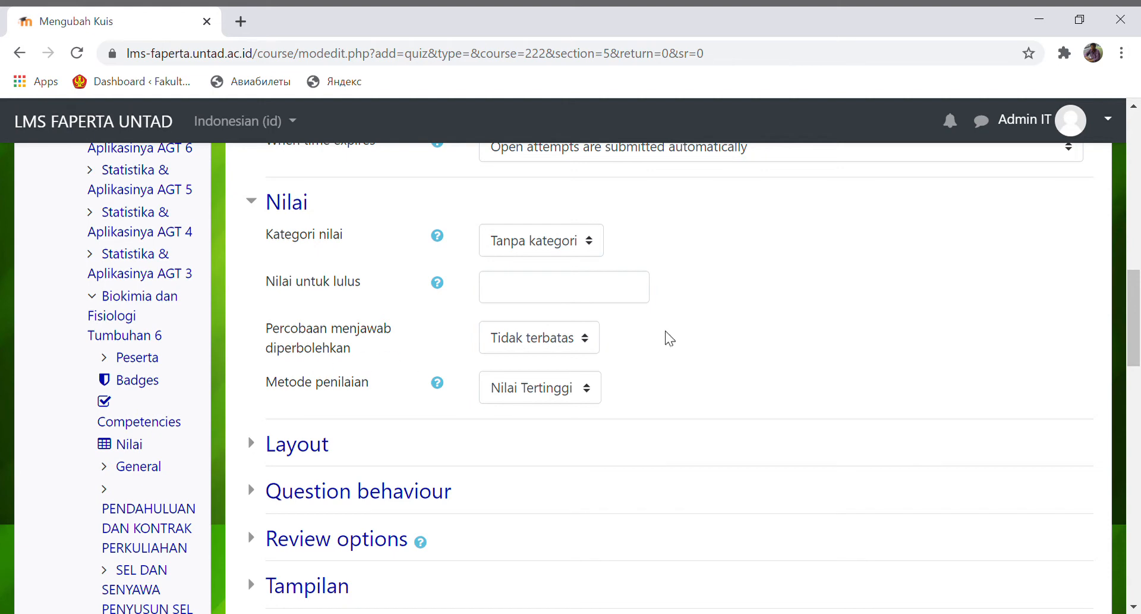
pyautogui.click(590, 343)
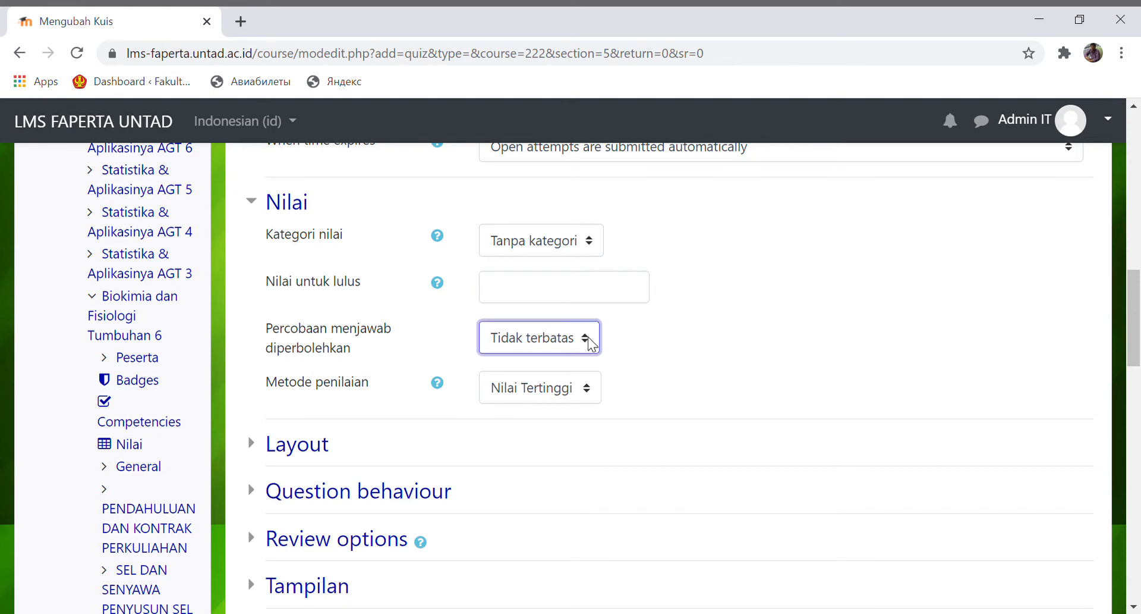
pyautogui.click(503, 383)
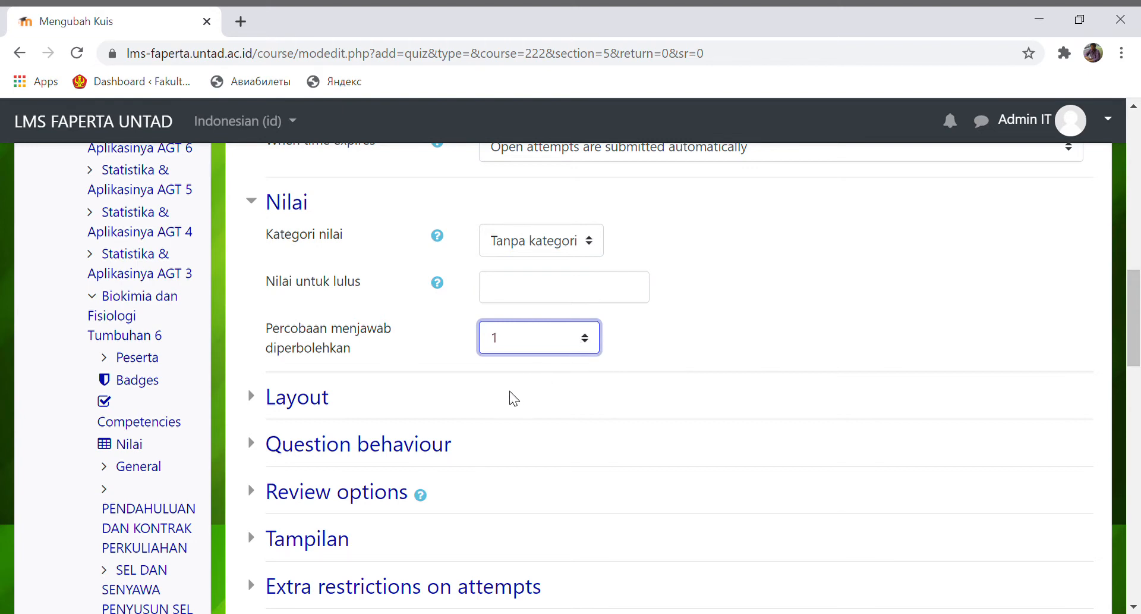
# - Try allowing 2 attempts and look at the choices for the grading method (Metode penilaian)
pyautogui.press('Down')
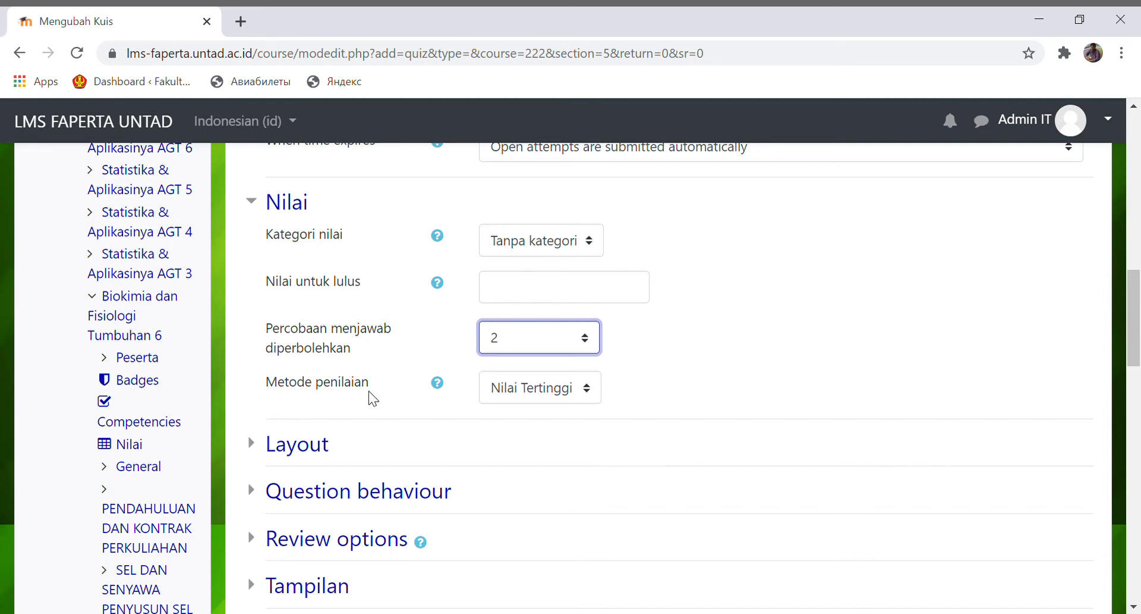
pyautogui.click(585, 388)
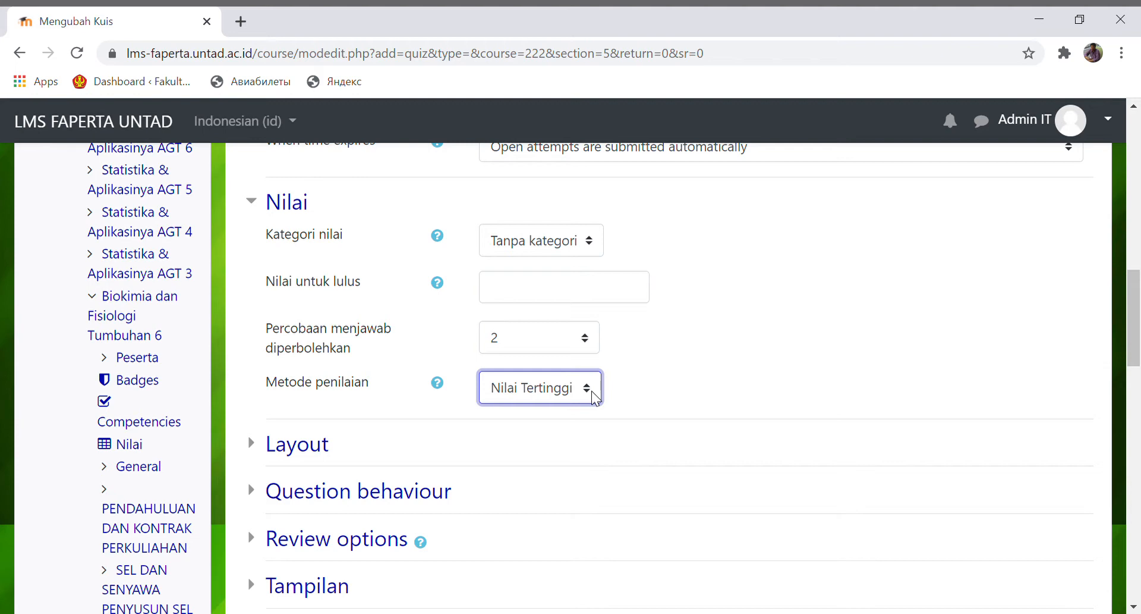
pyautogui.click(634, 389)
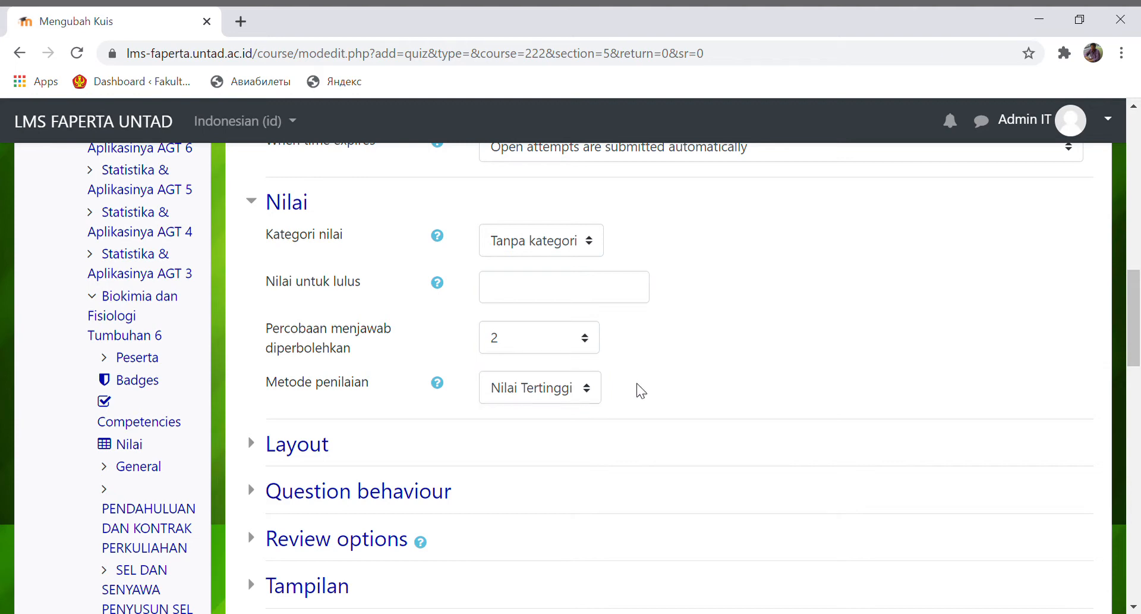
# - Change the allowed attempts (Percobaan menjawab diperbolehkan) back to 1
pyautogui.click(587, 343)
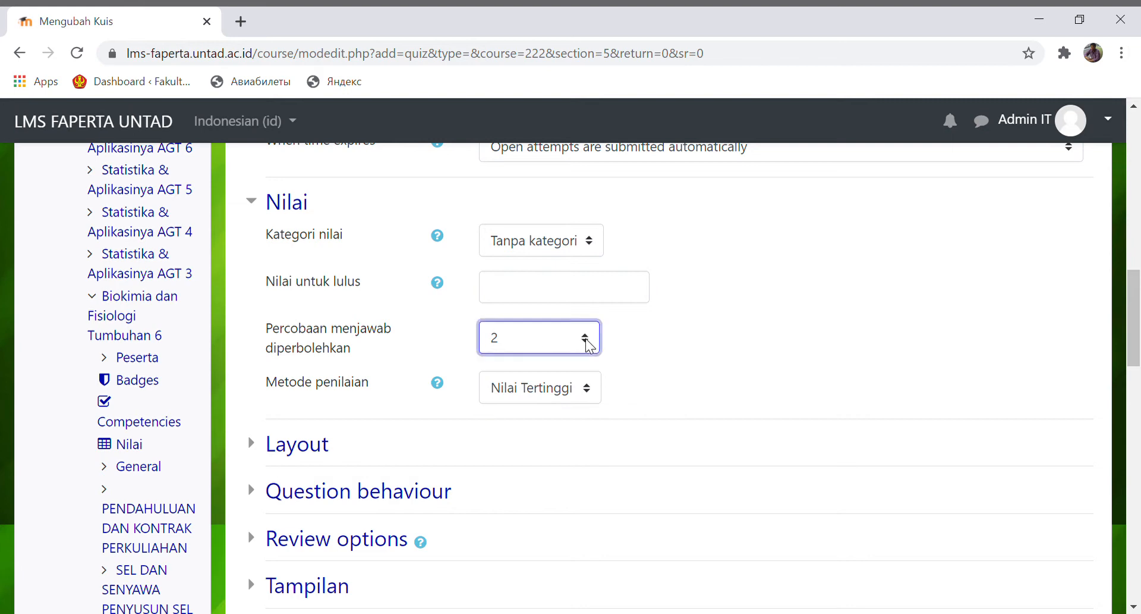
pyautogui.click(509, 391)
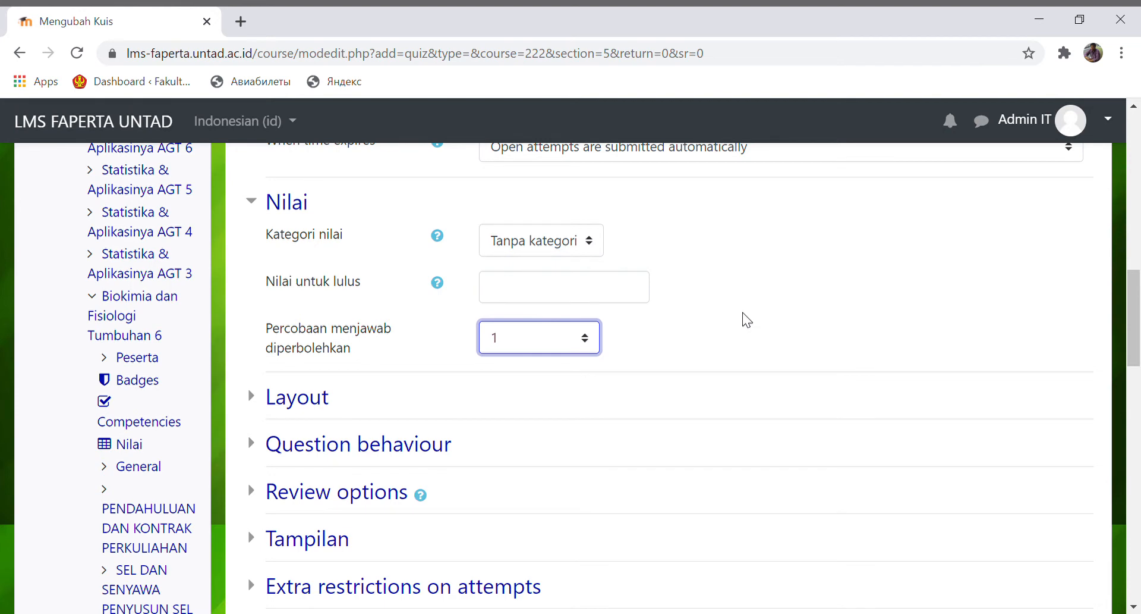
pyautogui.moveTo(1134, 288); pyautogui.dragTo(1136, 326)
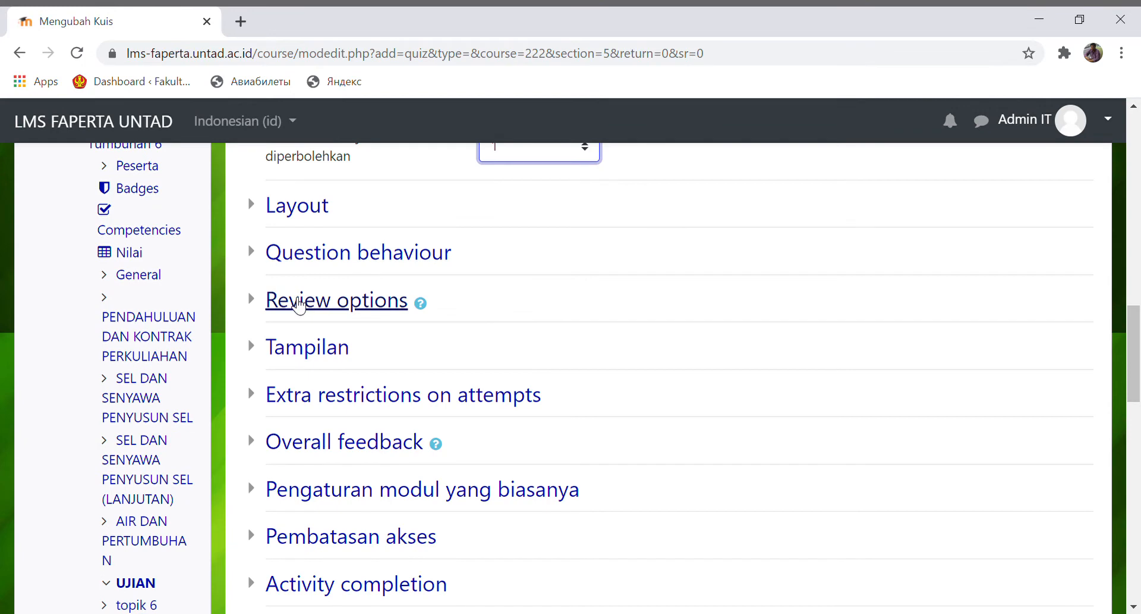
# - Disable The attempt, Tanda and Overall feedback for the period immediately after the attempt in the quiz's Review options
pyautogui.click(299, 304)
pyautogui.click(583, 351)
pyautogui.click(591, 396)
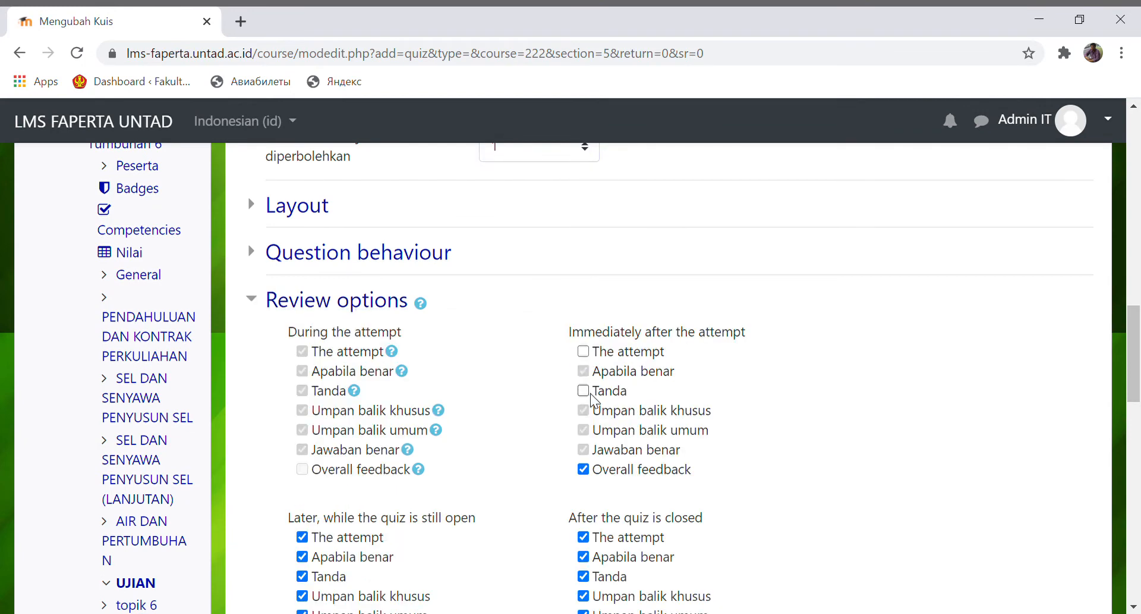
pyautogui.click(583, 469)
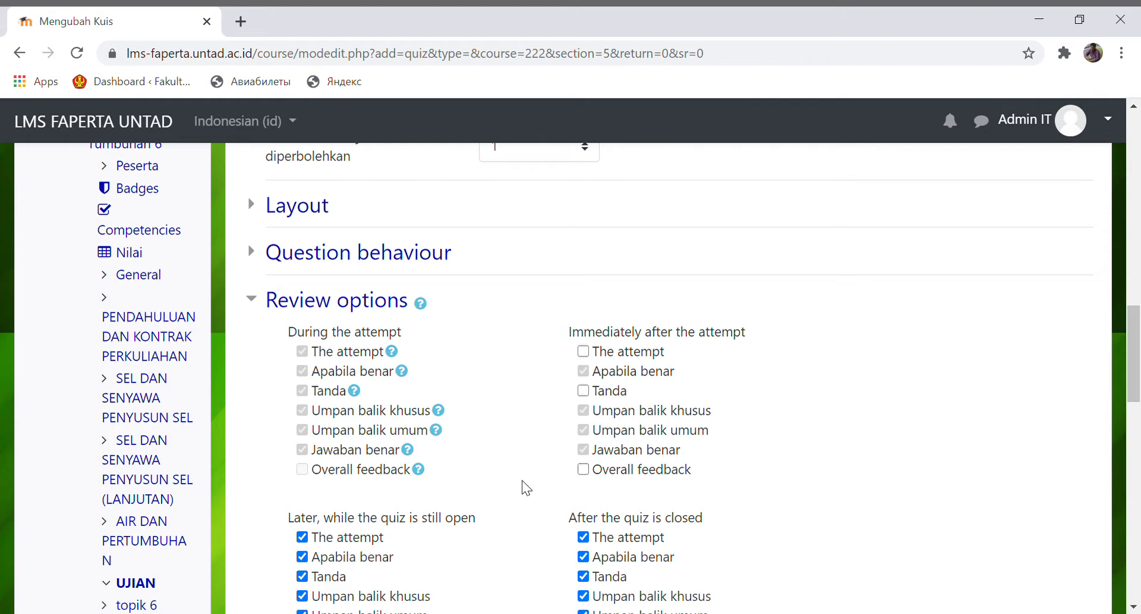
# - Disable The attempt, Tanda and Overall feedback for the later period while the quiz is still open
pyautogui.click(302, 537)
pyautogui.click(302, 576)
pyautogui.moveTo(1133, 351); pyautogui.dragTo(1129, 387)
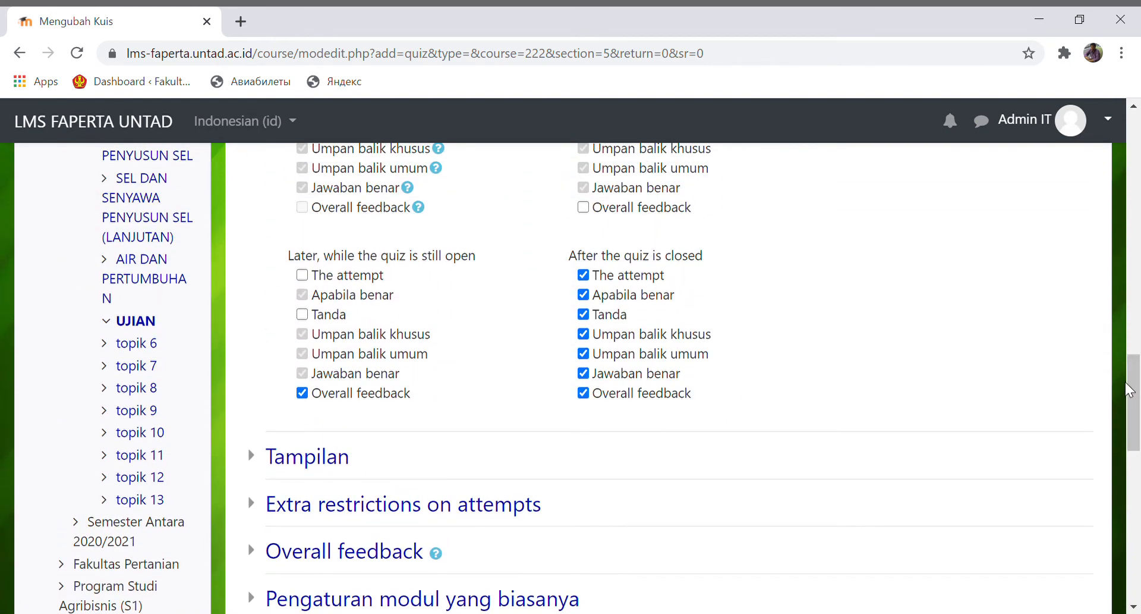
pyautogui.click(303, 393)
# - Try disabling The attempt, Tanda and Overall feedback for the period after the quiz is closed, and re-enable all three
pyautogui.click(583, 275)
pyautogui.click(585, 315)
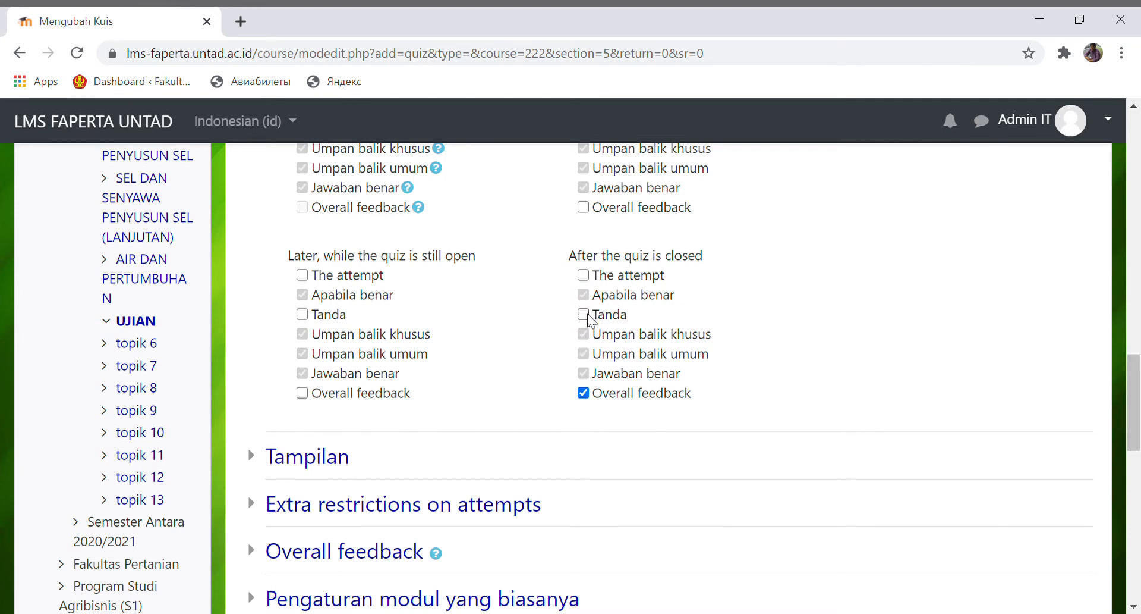
pyautogui.click(584, 394)
pyautogui.click(581, 275)
pyautogui.click(583, 314)
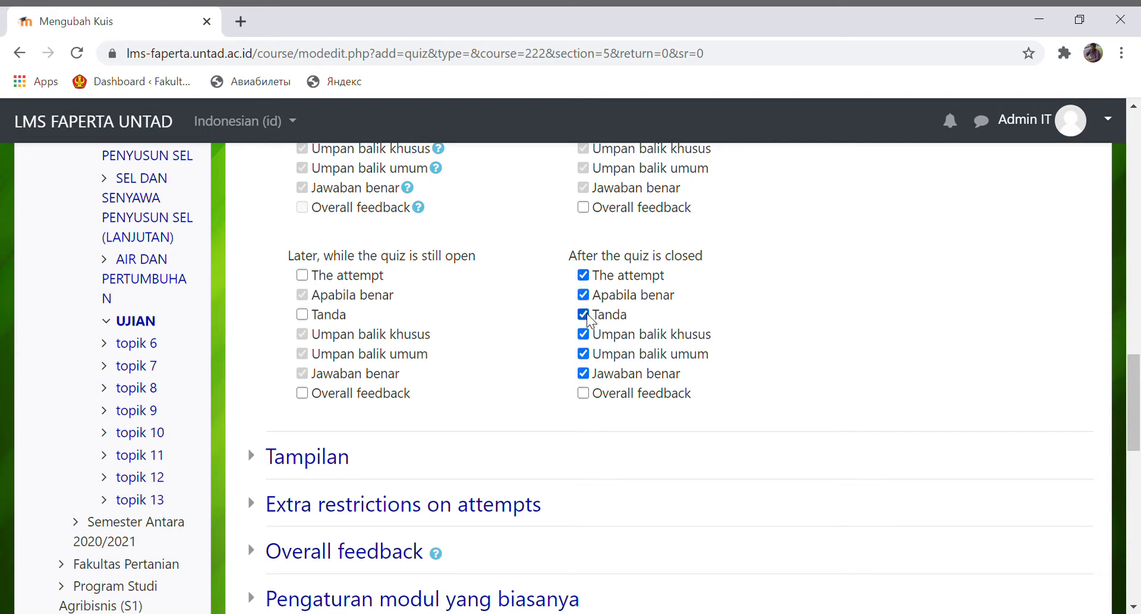
pyautogui.click(584, 395)
# - Add a Date restriction to the quiz under Pembatasan akses
pyautogui.moveTo(1132, 385); pyautogui.dragTo(1137, 439)
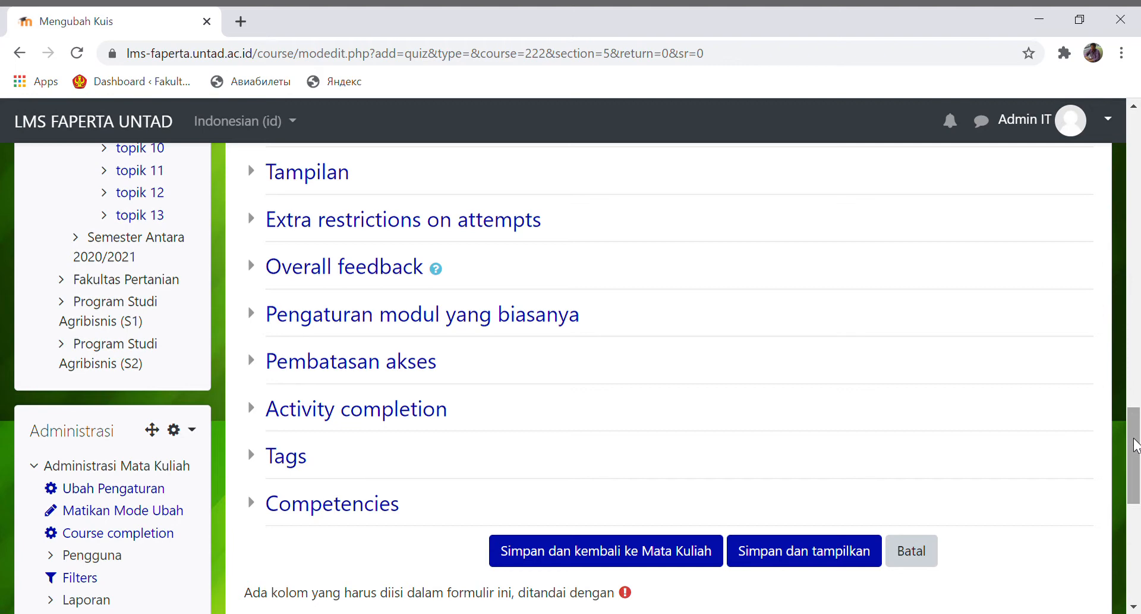
pyautogui.moveTo(1136, 445)
pyautogui.mouseDown()
pyautogui.moveTo(1136, 410)
pyautogui.moveTo(1134, 435)
pyautogui.mouseUp()
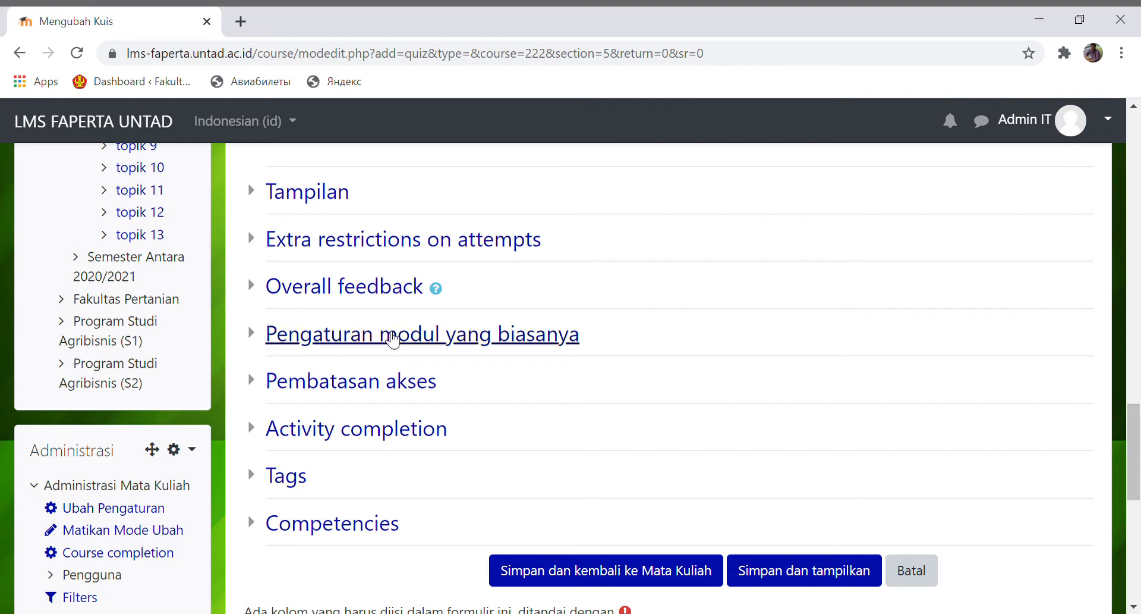
pyautogui.click(335, 383)
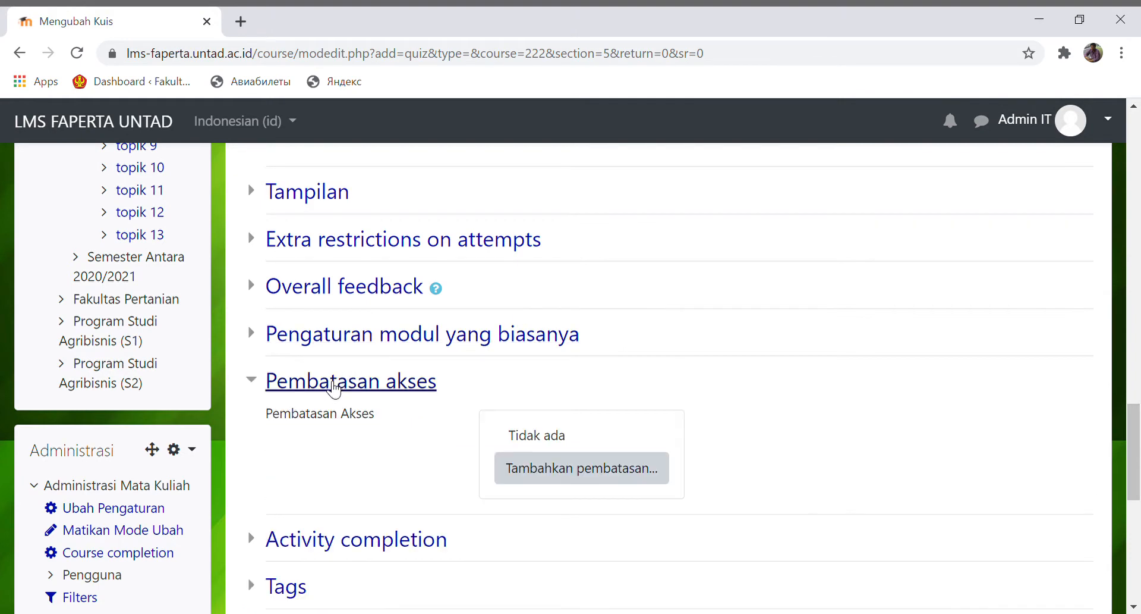
pyautogui.click(547, 468)
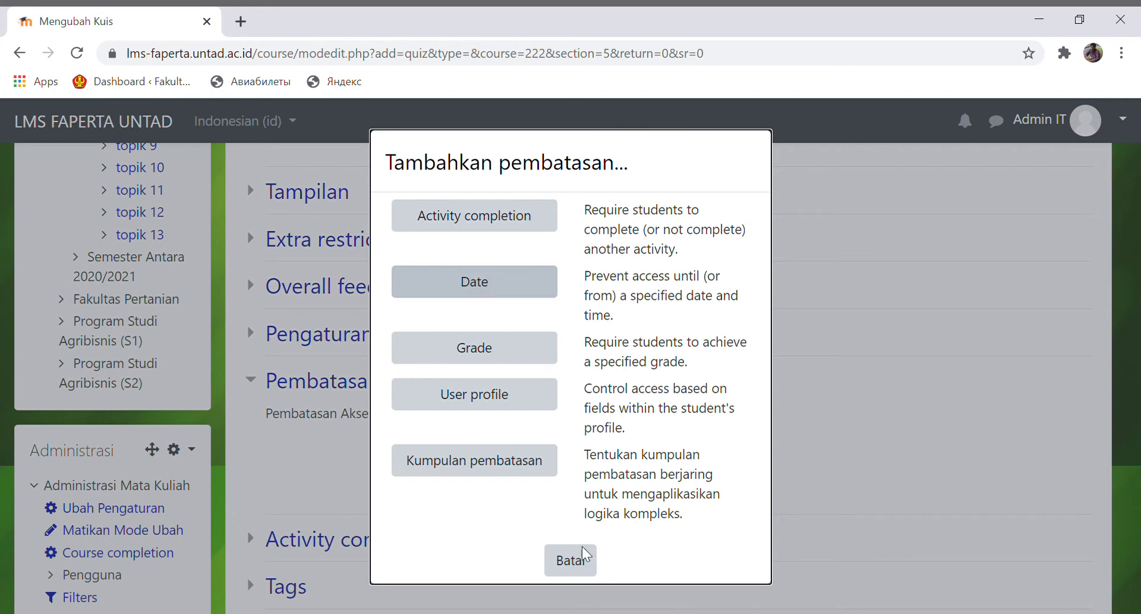
pyautogui.click(572, 562)
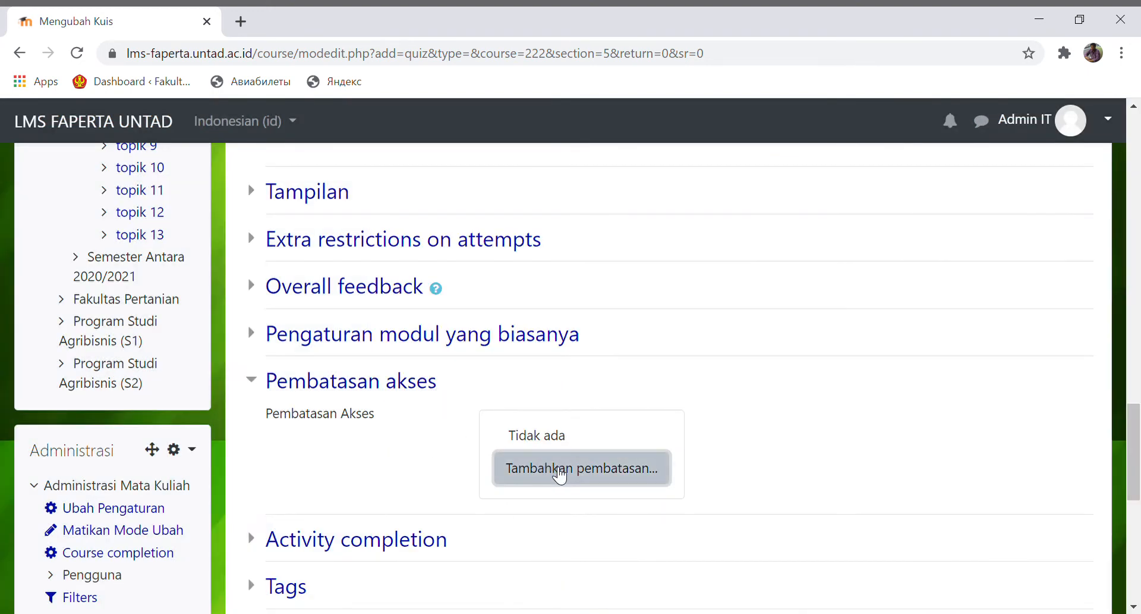
pyautogui.click(559, 473)
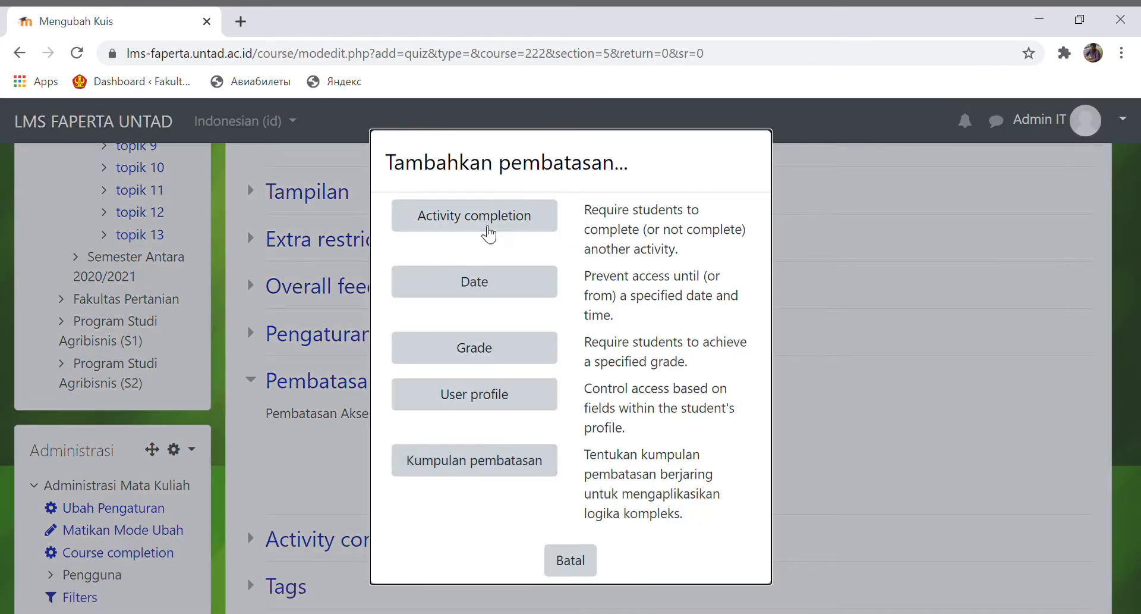
pyautogui.click(470, 290)
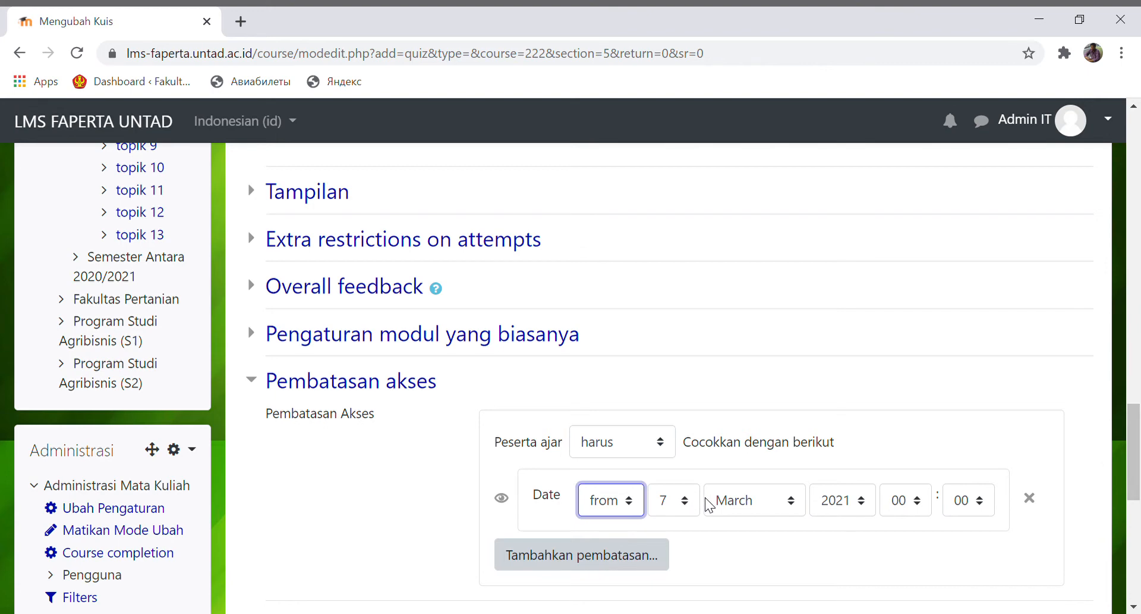
# - Set the Date restriction to allow access from 8 March 2021, 07:30
pyautogui.click(687, 503)
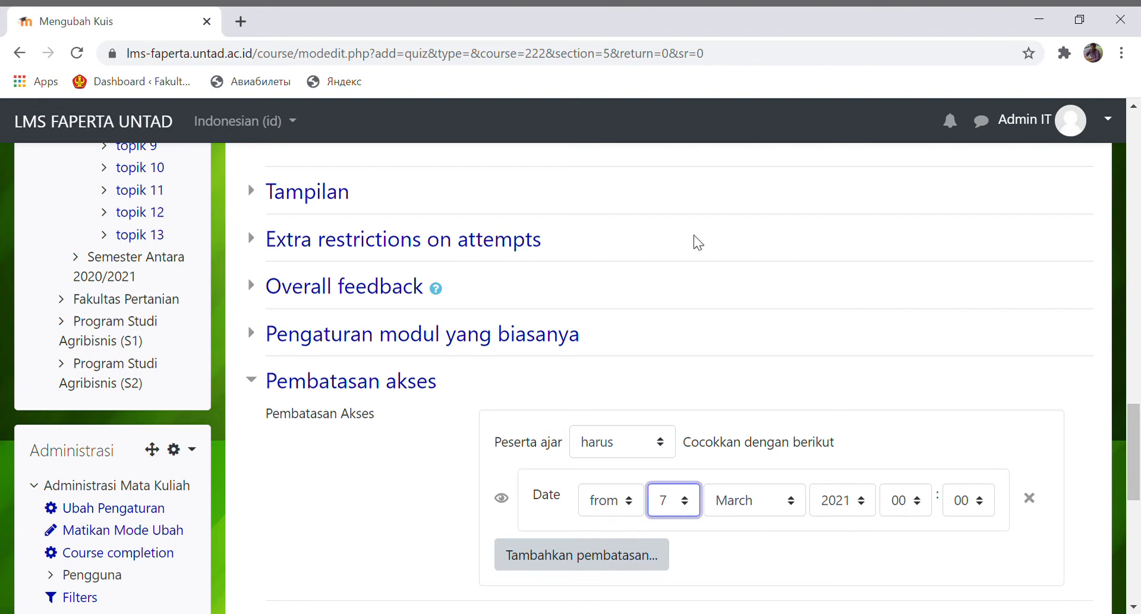
pyautogui.press('Down')
pyautogui.moveTo(1134, 420); pyautogui.dragTo(1136, 470)
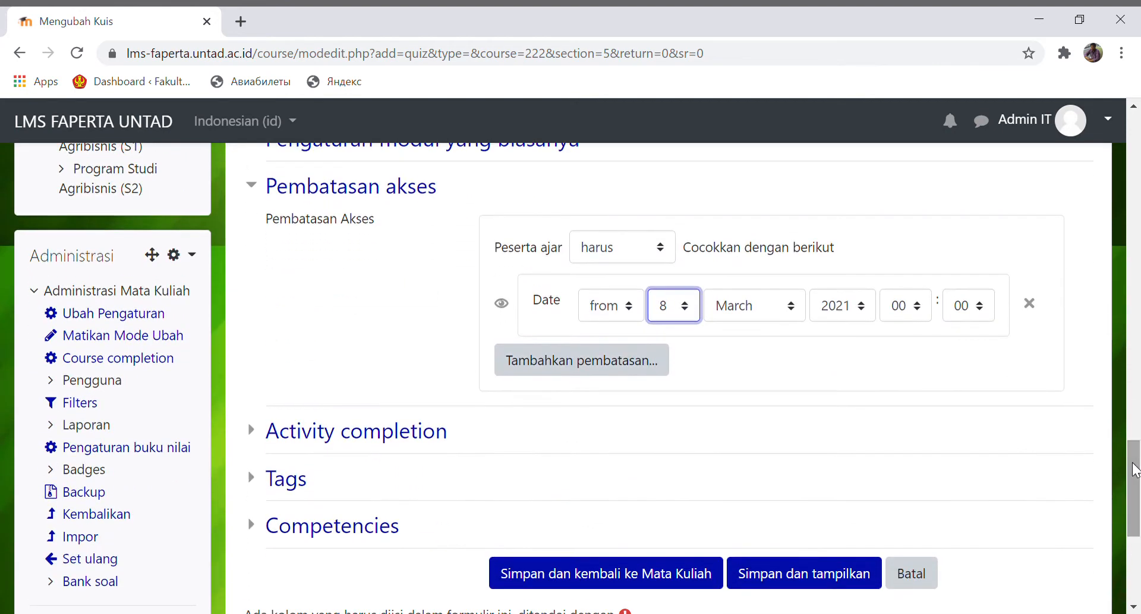
pyautogui.click(921, 317)
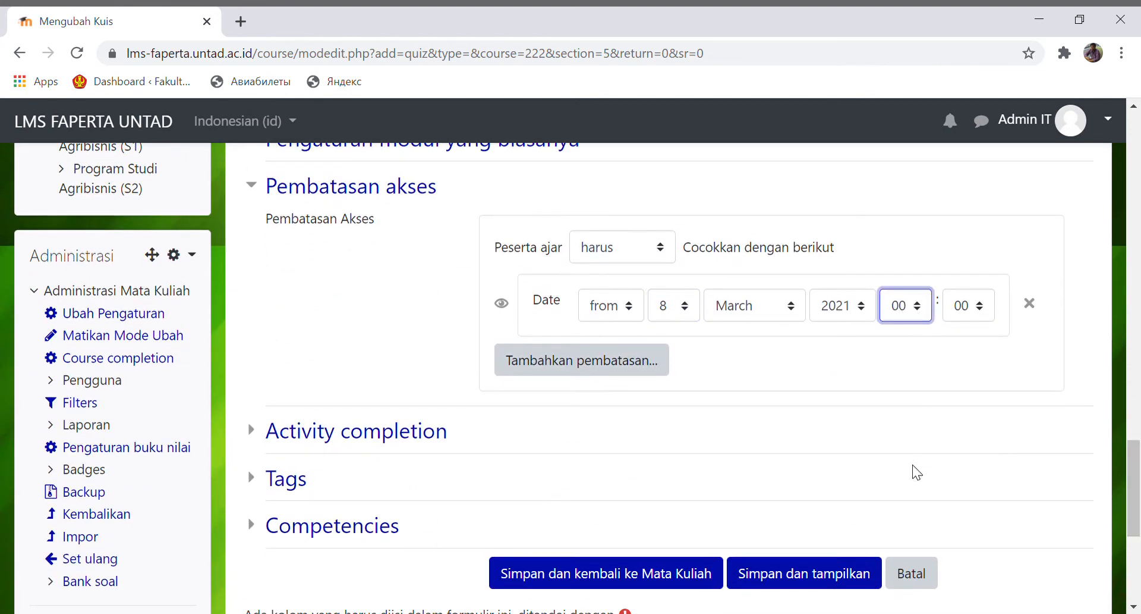
pyautogui.write('07')
pyautogui.press('Tab')
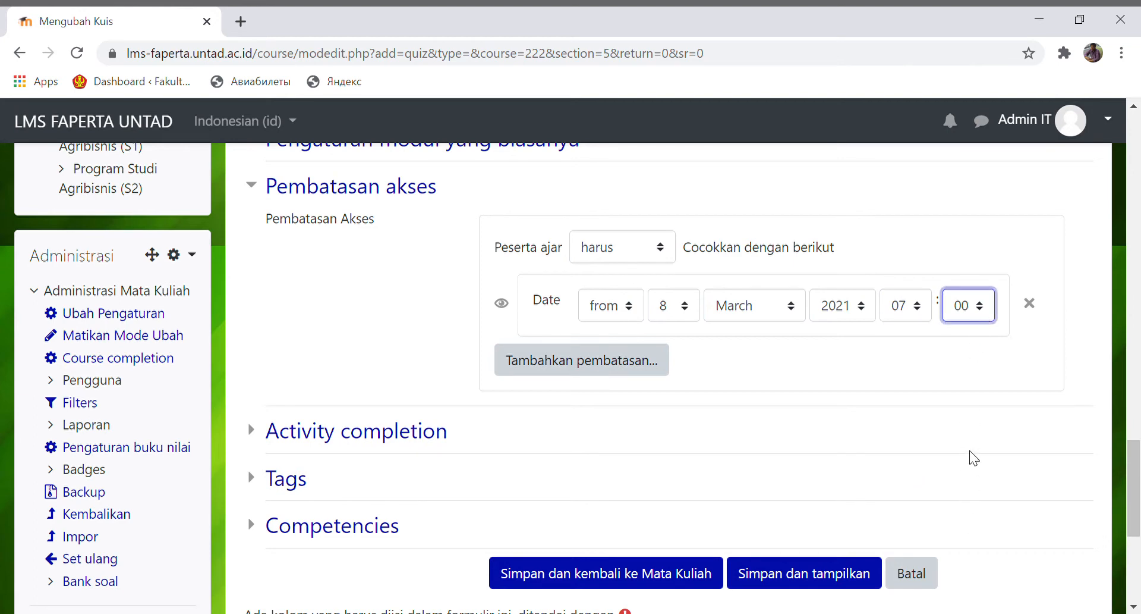
pyautogui.write('30')
# - Add a second Date restriction allowing access until 8 March 2021, 09:00, and save the quiz, returning to the course
pyautogui.click(580, 362)
pyautogui.click(459, 285)
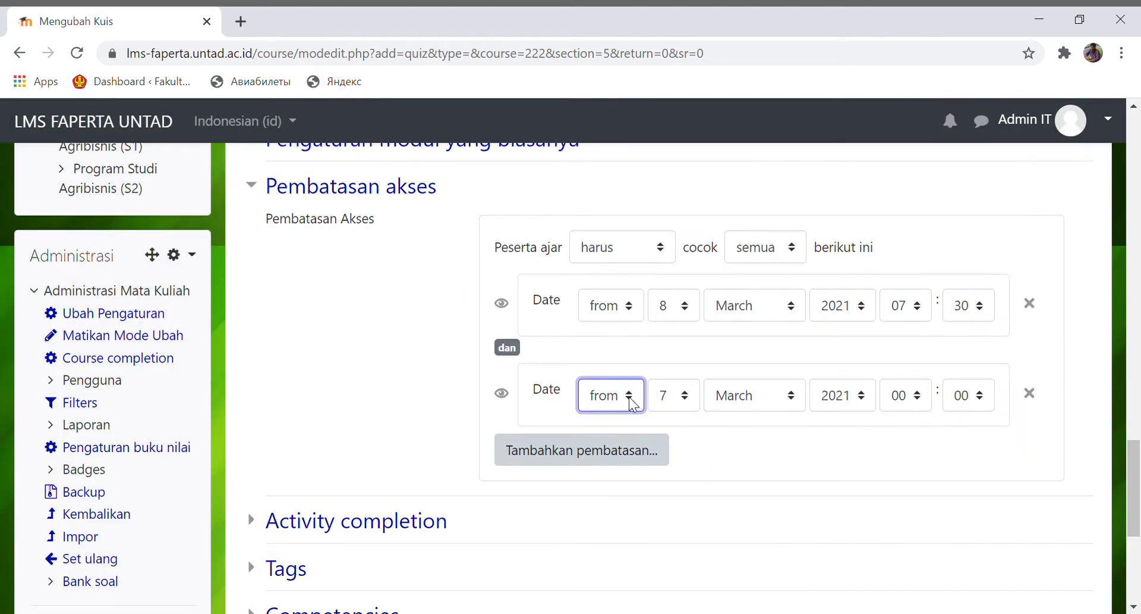
pyautogui.press('Down')
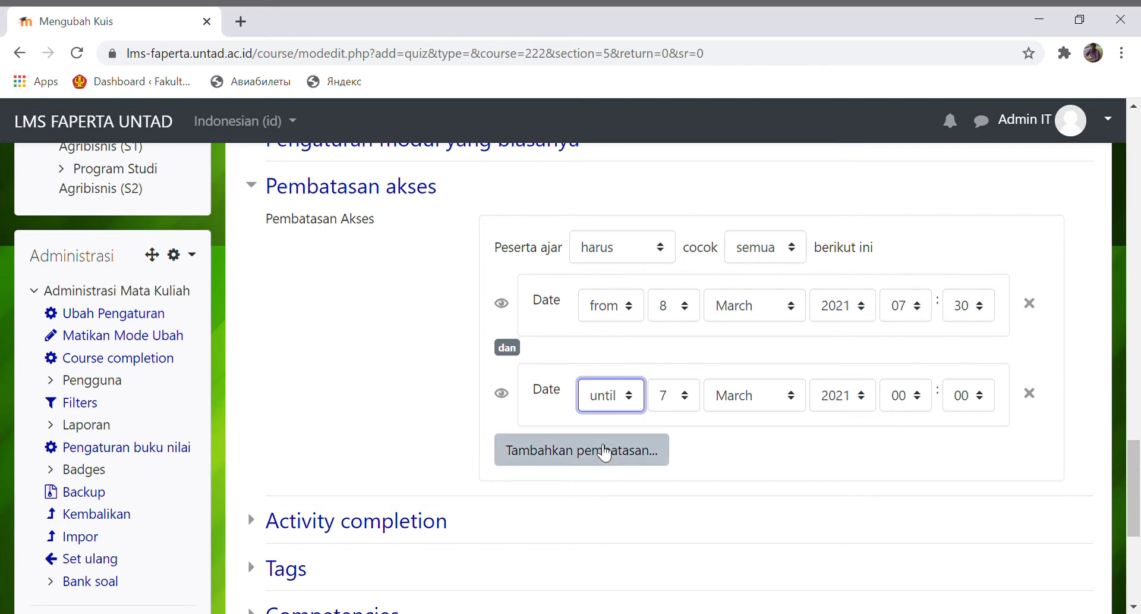
pyautogui.click(684, 396)
pyautogui.press('Down')
pyautogui.click(919, 395)
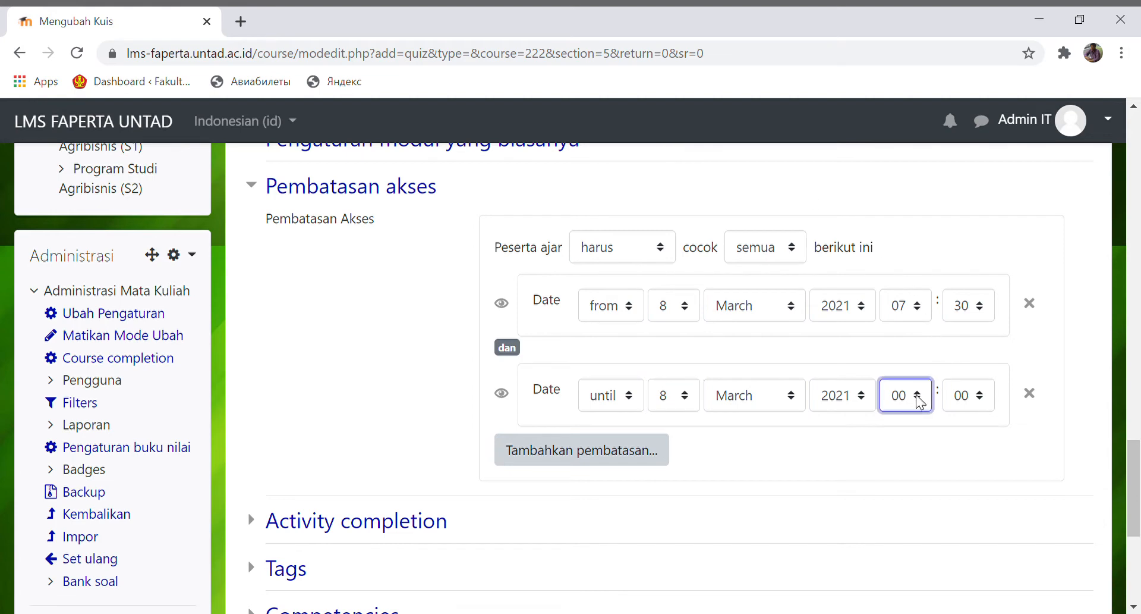
pyautogui.click(898, 188)
pyautogui.click(1109, 517)
pyautogui.moveTo(1135, 433); pyautogui.dragTo(1134, 516)
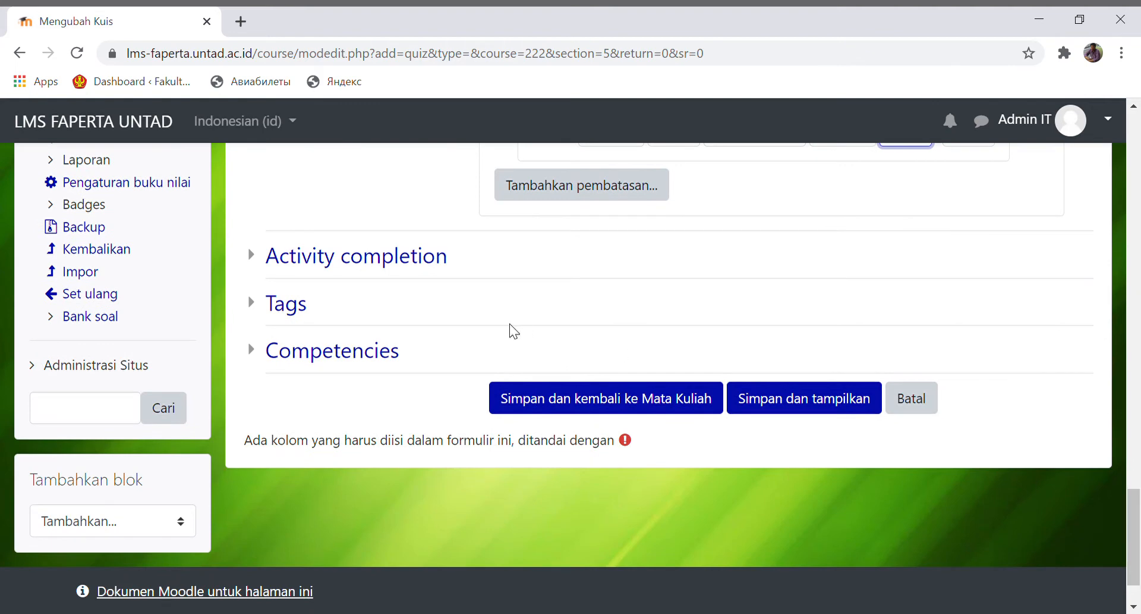
pyautogui.click(589, 403)
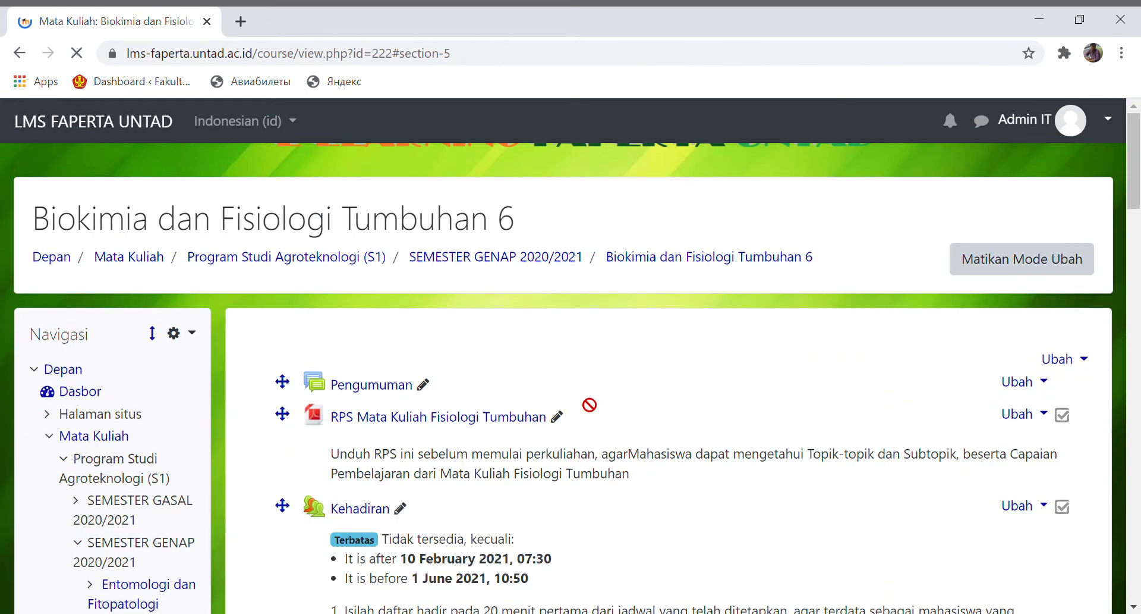
# - Open the Ujian Tengah Semester quiz in the UJIAN section for editing its questions
pyautogui.click(1130, 159)
pyautogui.moveTo(1133, 170); pyautogui.dragTo(1131, 380)
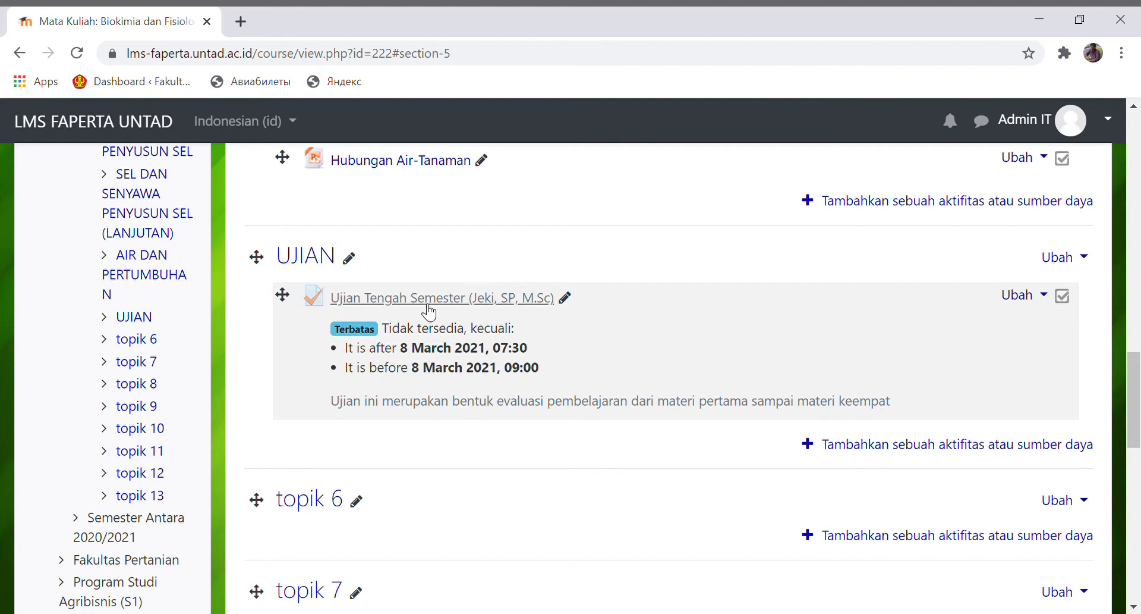
pyautogui.click(431, 304)
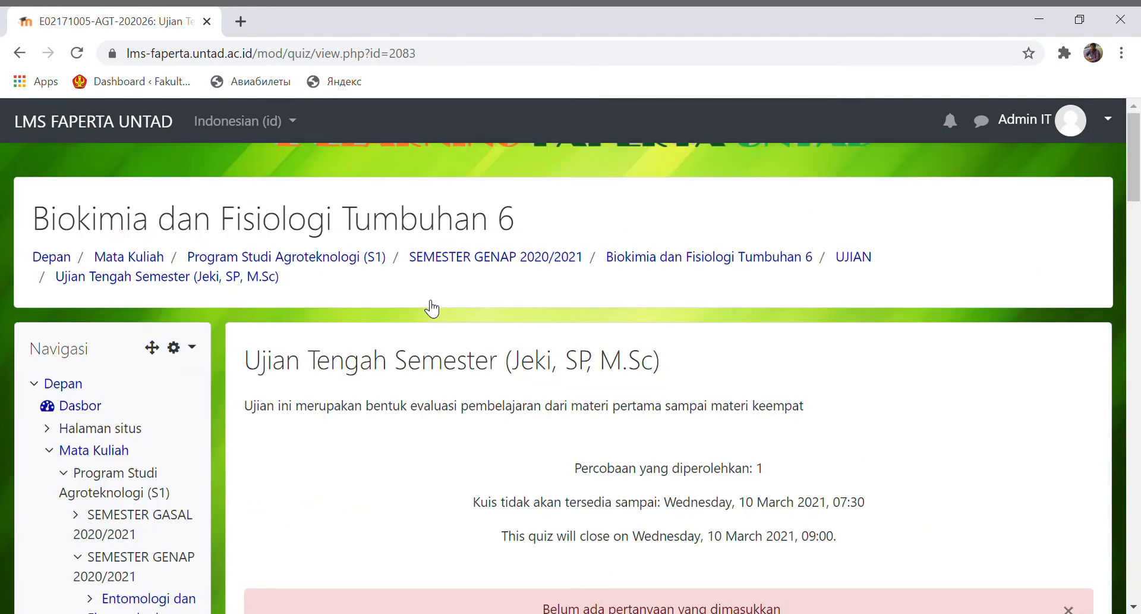
pyautogui.moveTo(1136, 164); pyautogui.dragTo(1135, 192)
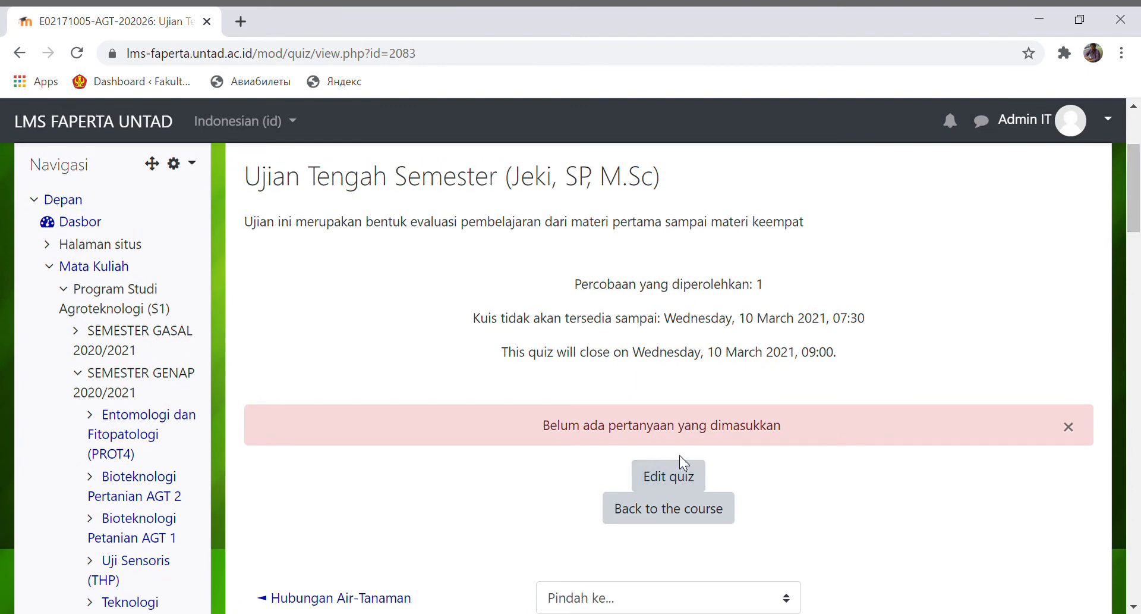
pyautogui.click(674, 487)
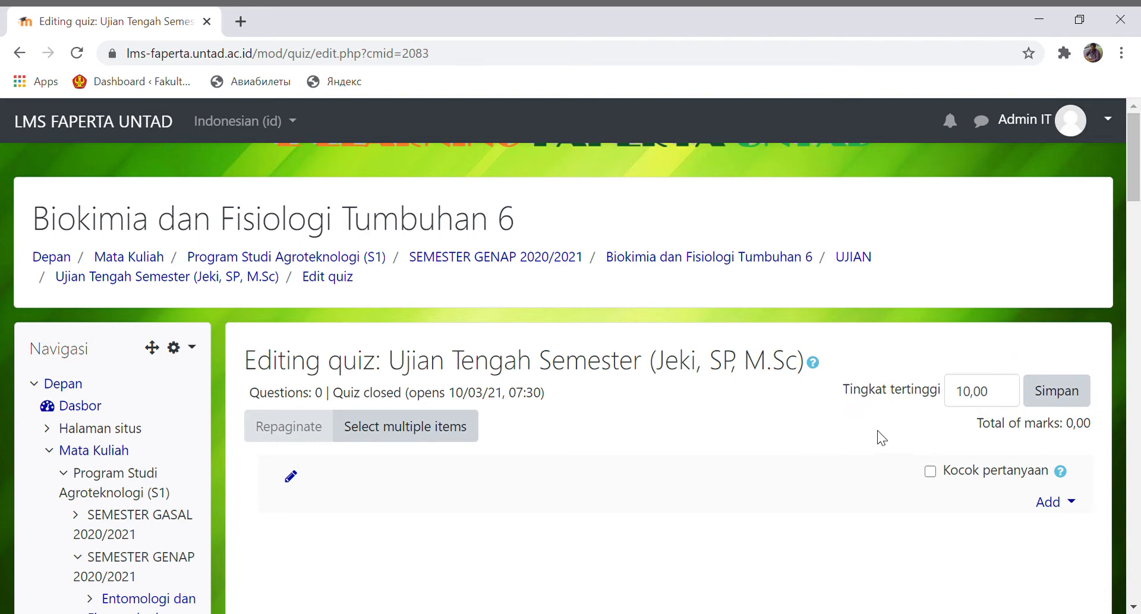
# - Set and save the quiz's maximum grade (Tingkat tertinggi) as 100,00 and enable question shuffling (Kocok pertanyaan)
pyautogui.click(982, 404)
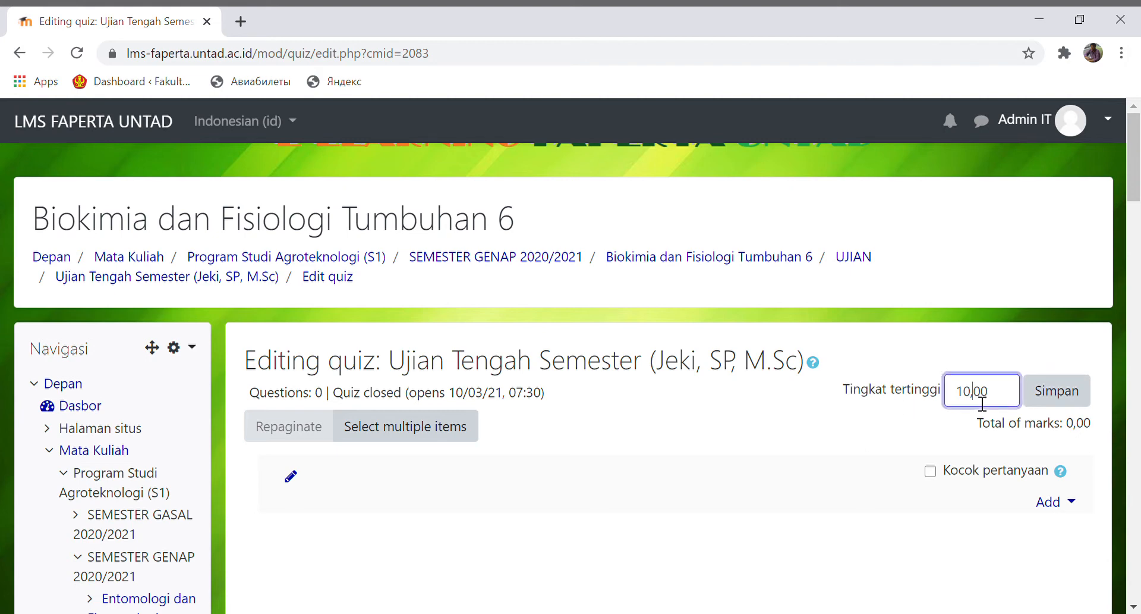
pyautogui.write('0')
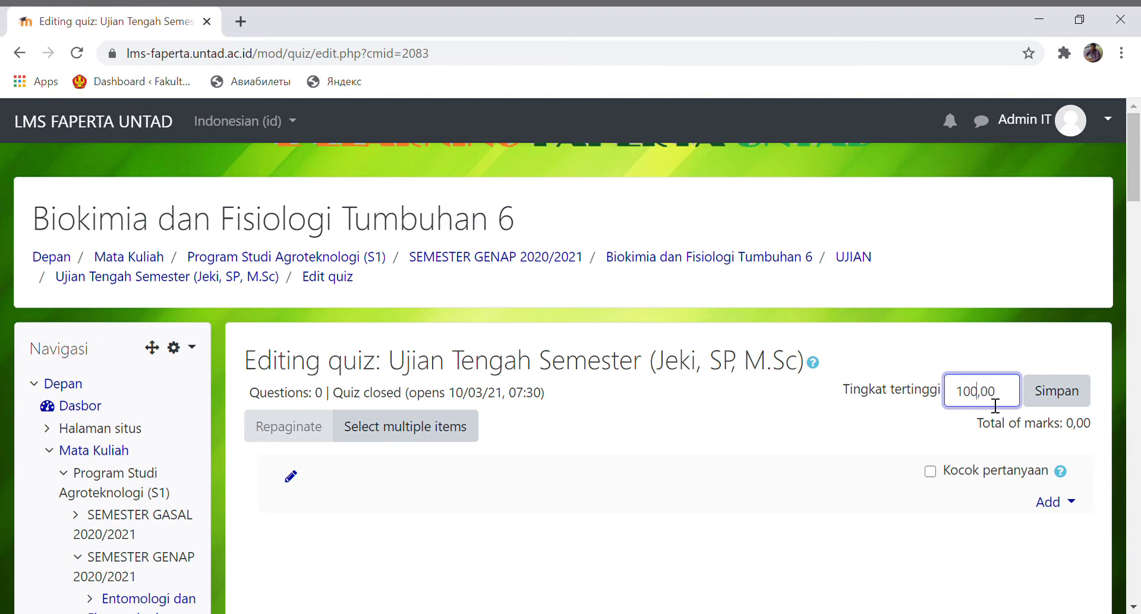
pyautogui.click(1063, 406)
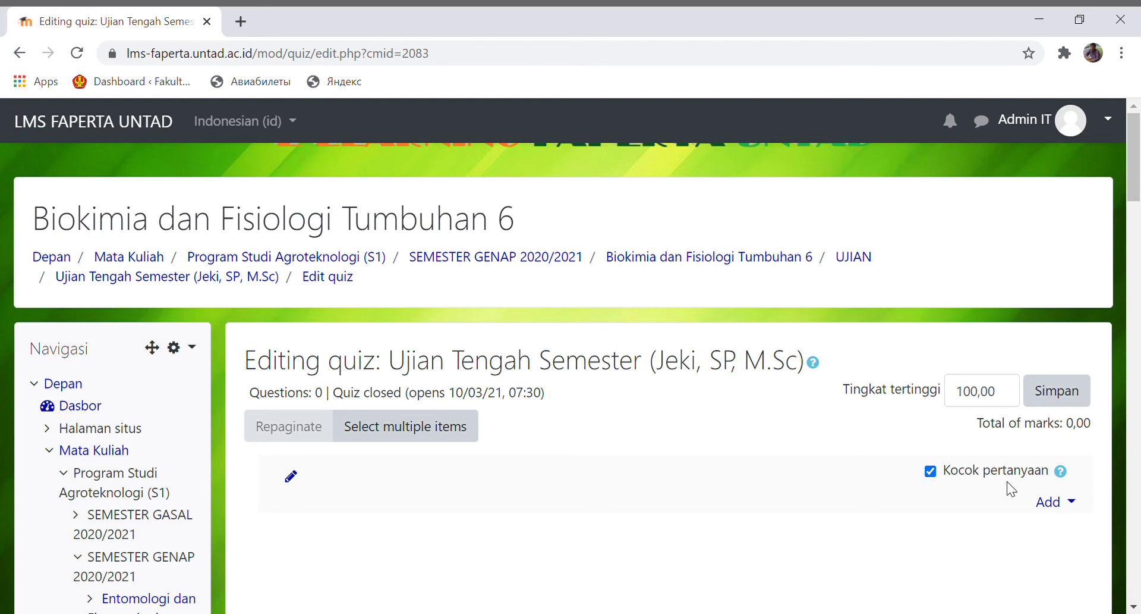
# - Add a new question of the type Pilihan ganda to the quiz
pyautogui.click(1073, 504)
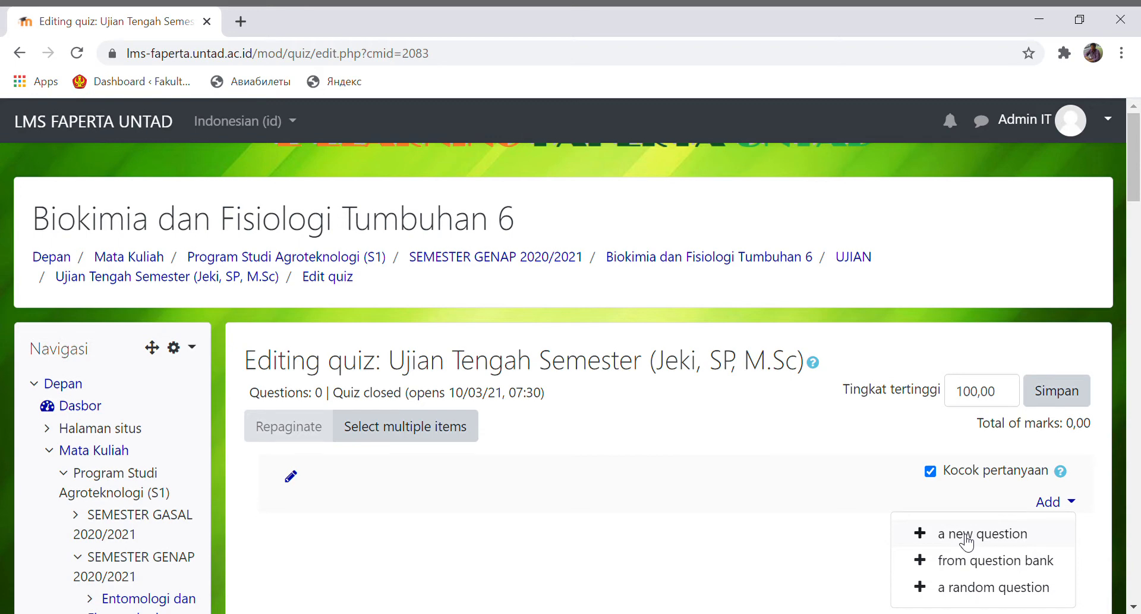
pyautogui.click(973, 535)
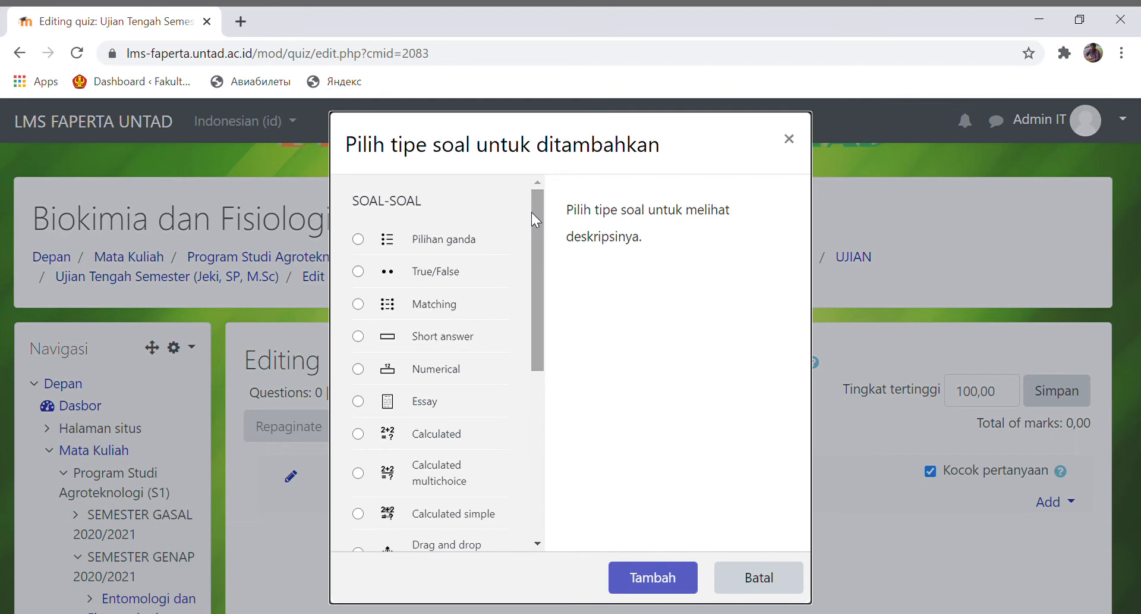
pyautogui.click(359, 239)
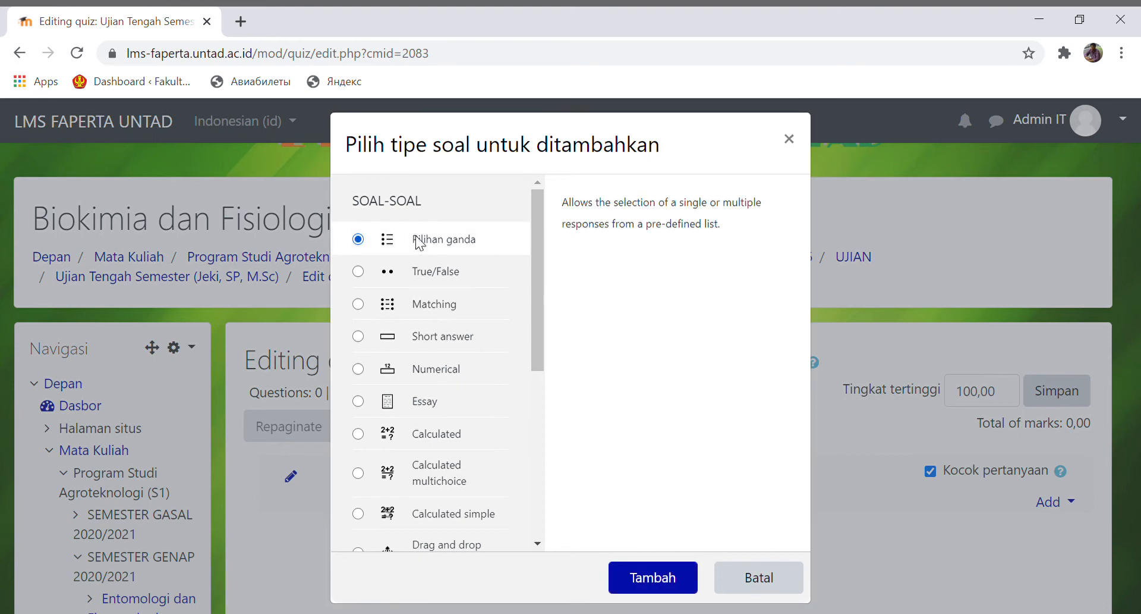
pyautogui.click(654, 585)
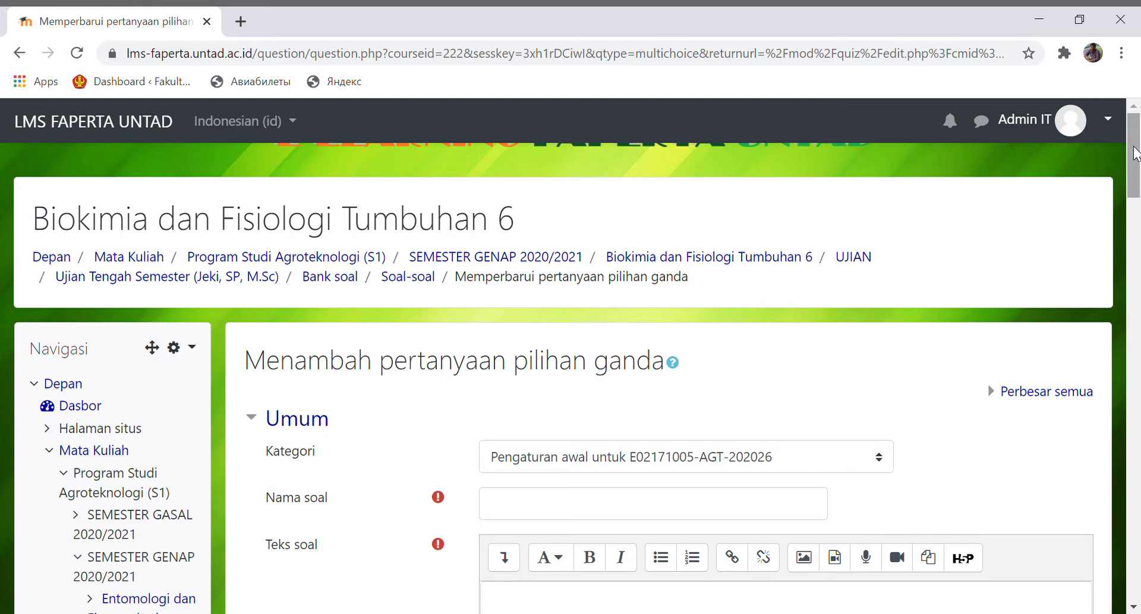
# - Name the question "1" and enter the question text "Fotosintesis merupakan suatu proses metabolisme yang berlangsung pada organ....."
pyautogui.moveTo(1135, 154); pyautogui.dragTo(1135, 180)
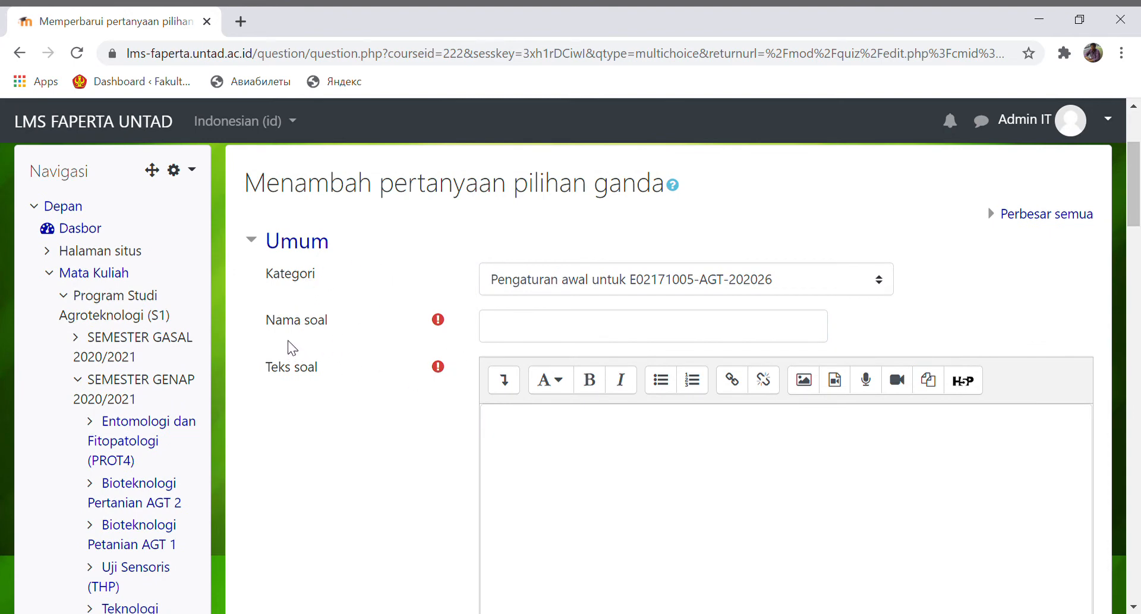
pyautogui.click(534, 339)
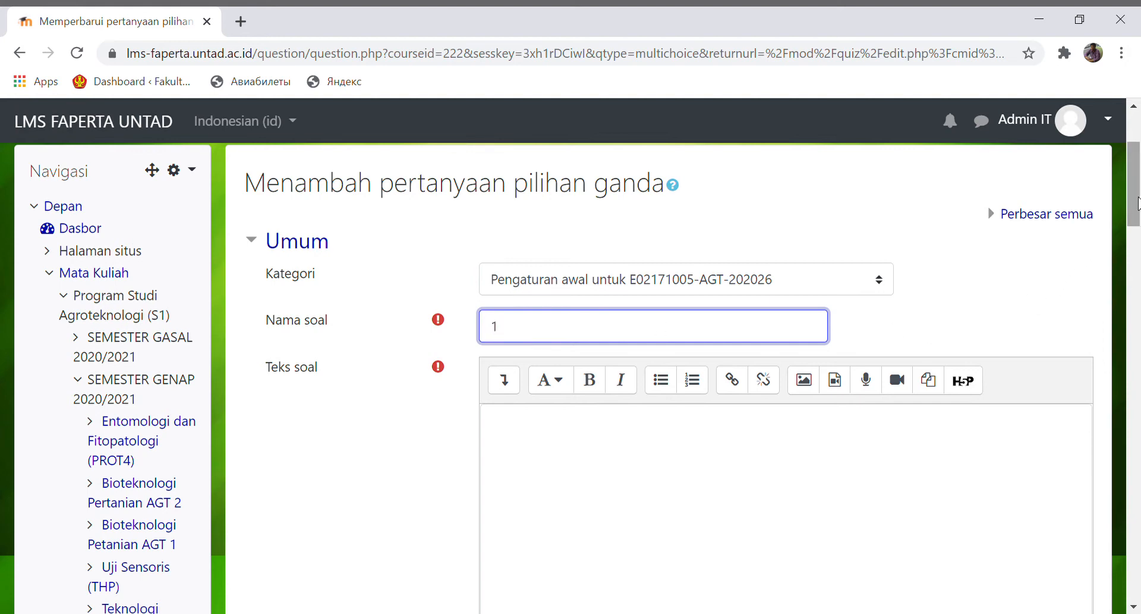
pyautogui.moveTo(1135, 202); pyautogui.dragTo(1136, 217)
pyautogui.click(518, 341)
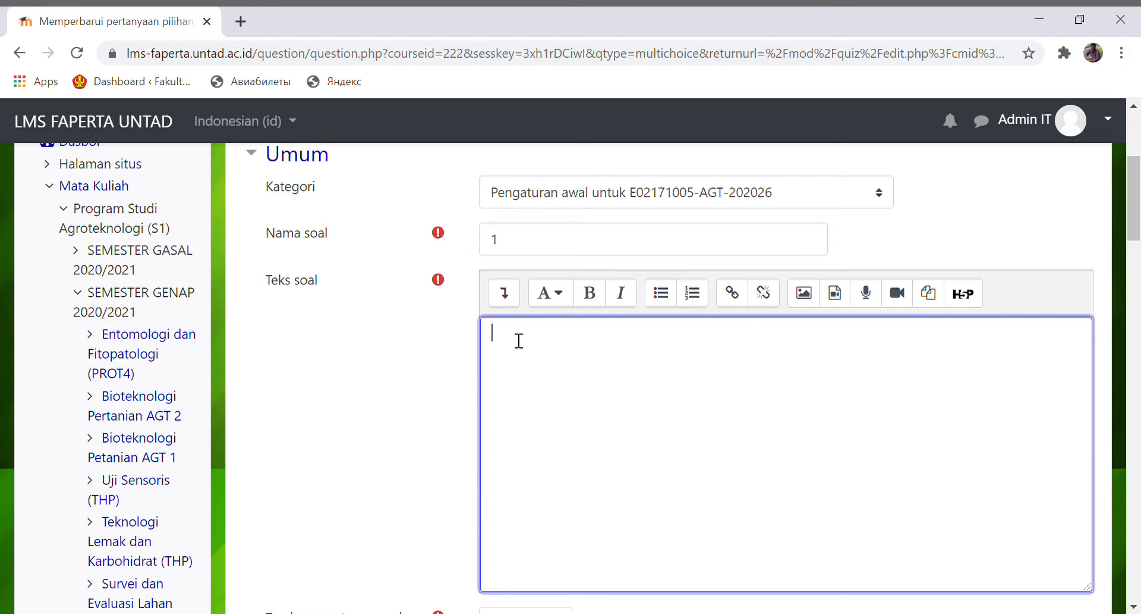
pyautogui.write('Fotosis')
pyautogui.press('BackSpace')
pyautogui.write('ntesis merupa')
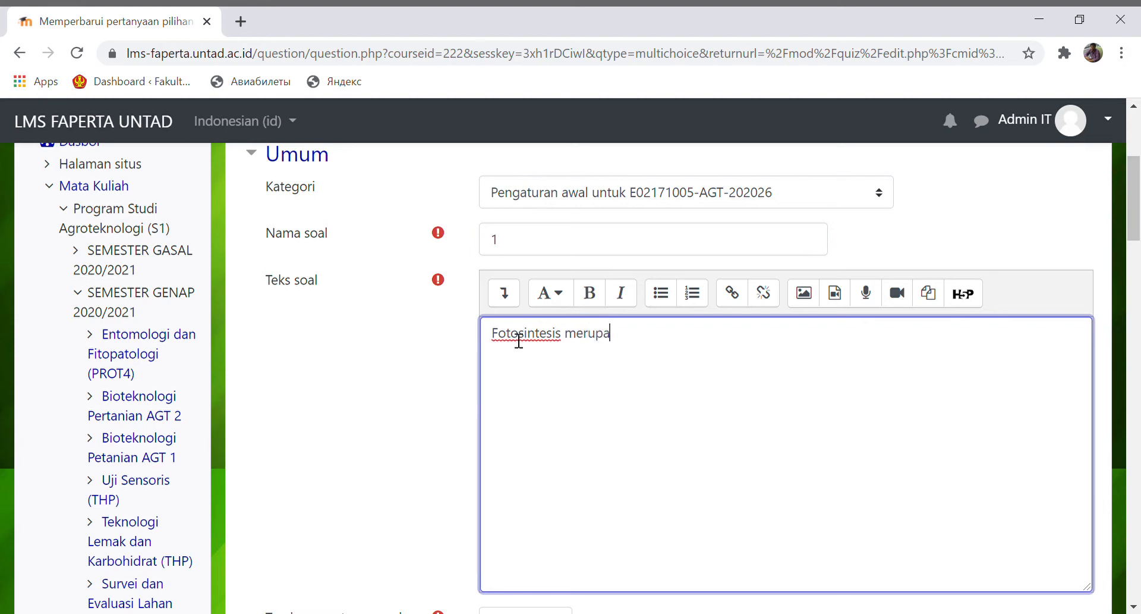
pyautogui.write('kan suatu prose')
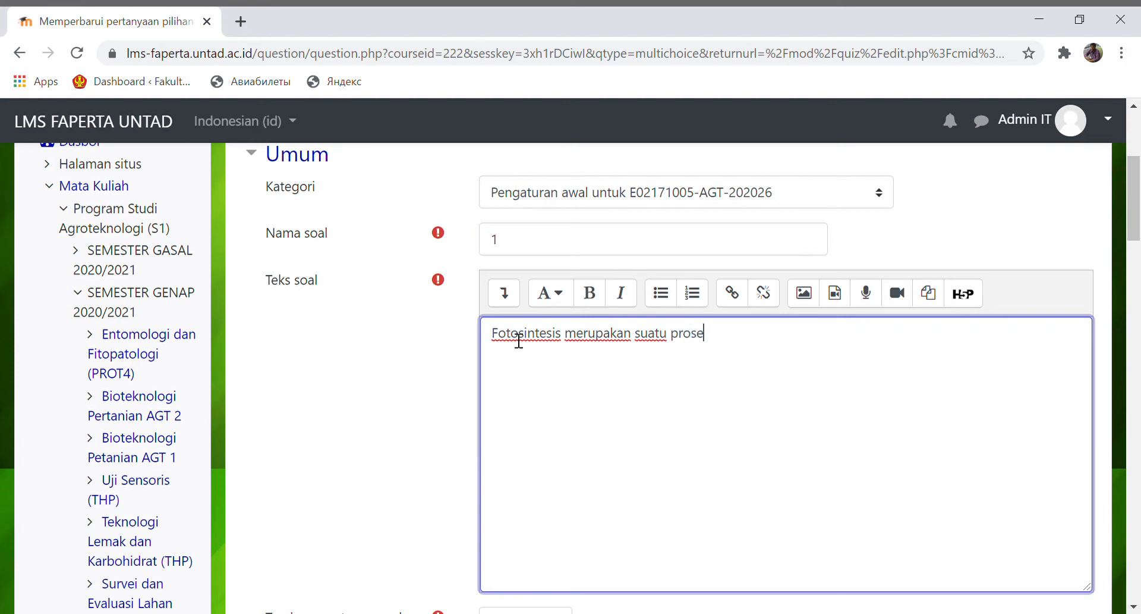
pyautogui.write('s metab')
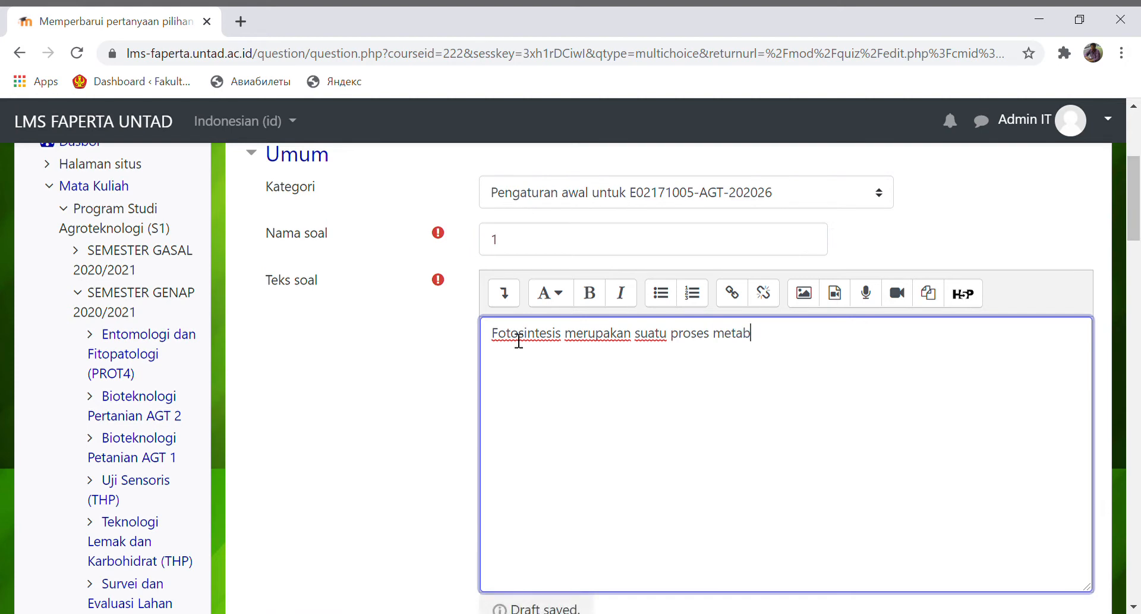
pyautogui.write('olisme')
pyautogui.press('BackSpace')
pyautogui.write('e yang')
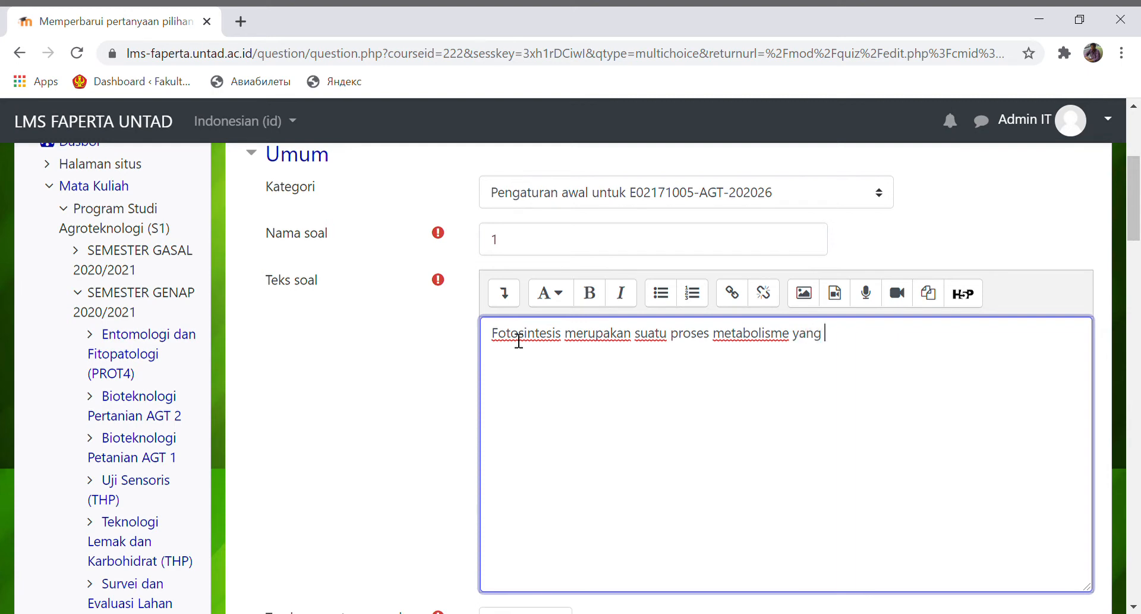
pyautogui.write(' berlangsung')
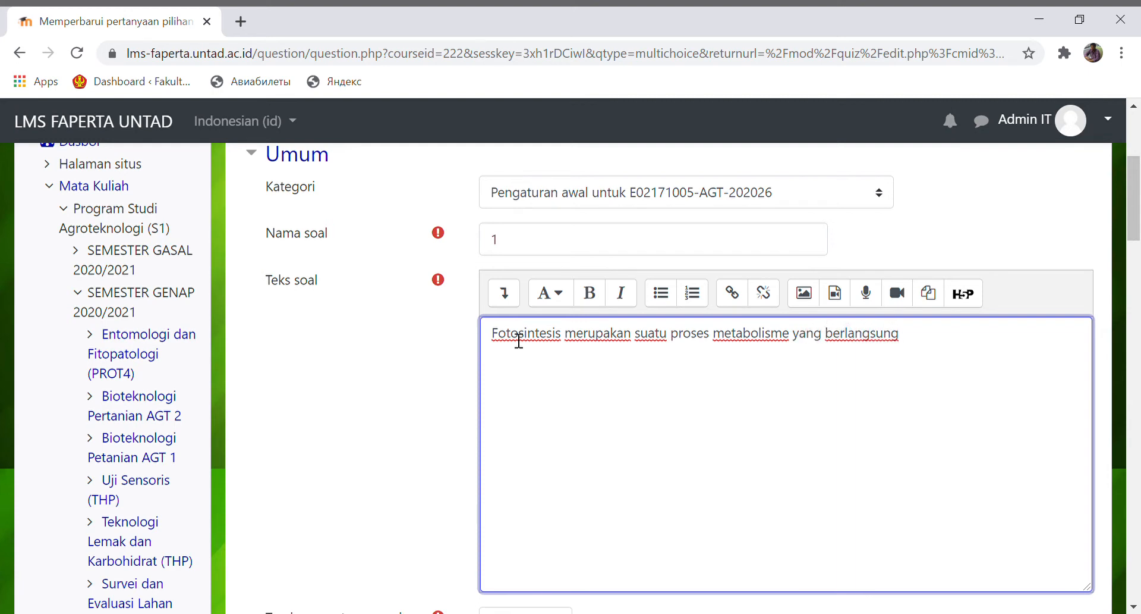
pyautogui.write(' pada organ.....')
# - Choose Cukup satu jawaban for the question's single or multiple answer setting
pyautogui.moveTo(1135, 206); pyautogui.dragTo(1135, 267)
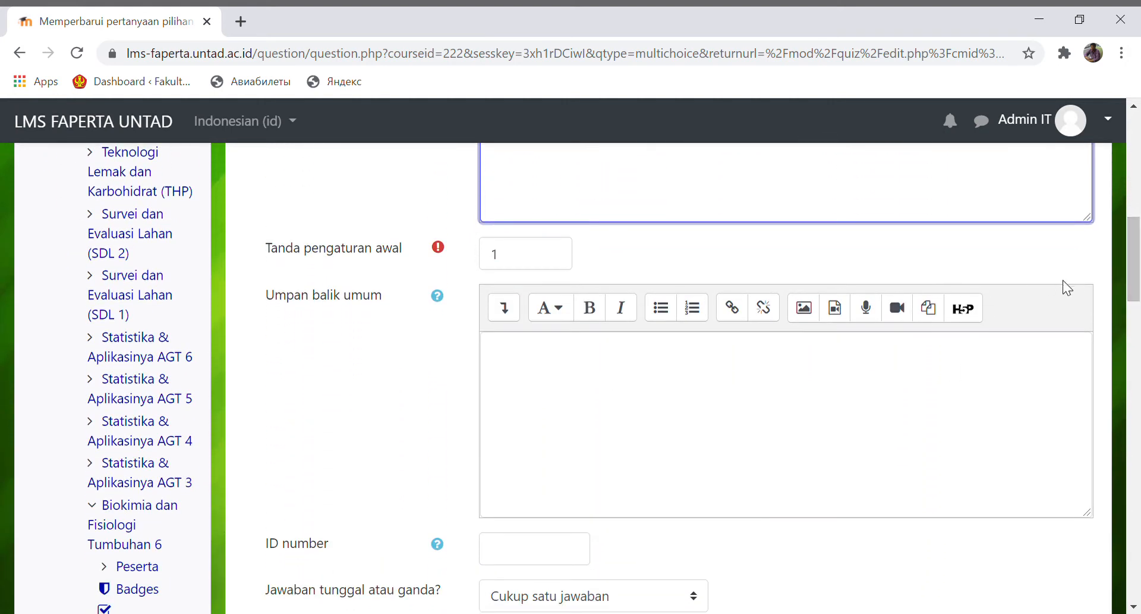
pyautogui.moveTo(1134, 237); pyautogui.dragTo(1131, 269)
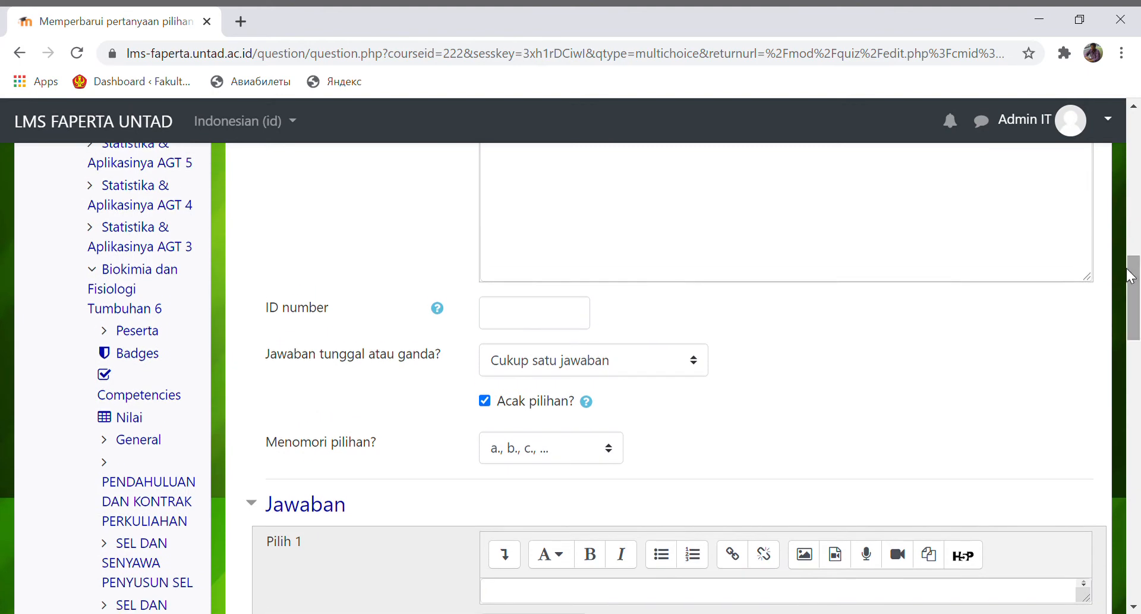
pyautogui.click(694, 359)
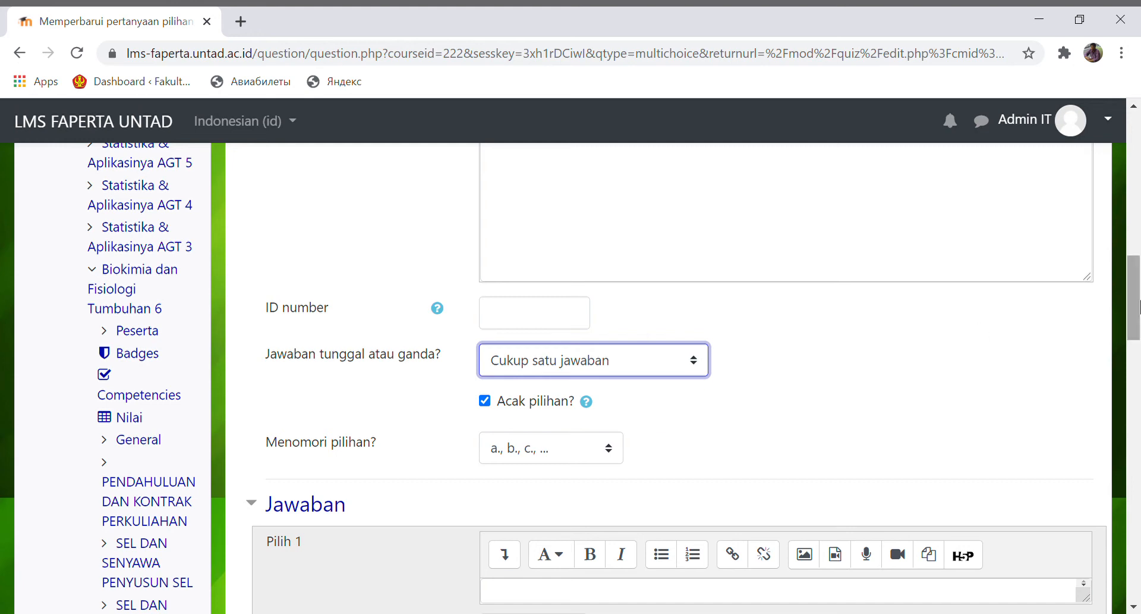
# - Enter "Daun" as answer choice 1 (Pilih 1) and set its grade (Nilai) to 100%
pyautogui.moveTo(1134, 306); pyautogui.dragTo(1132, 346)
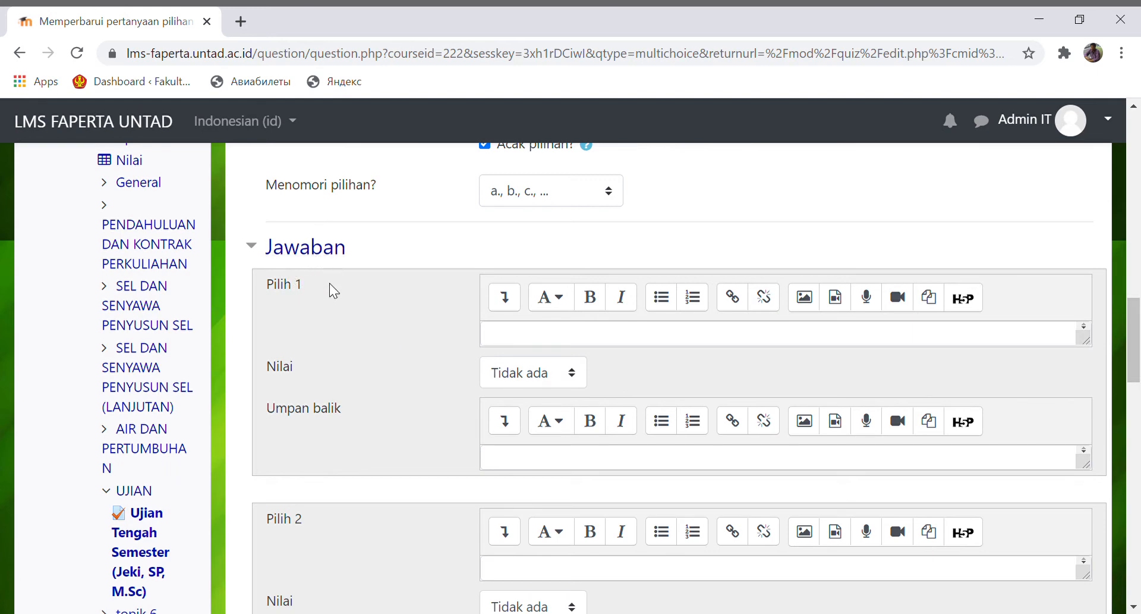
pyautogui.click(511, 342)
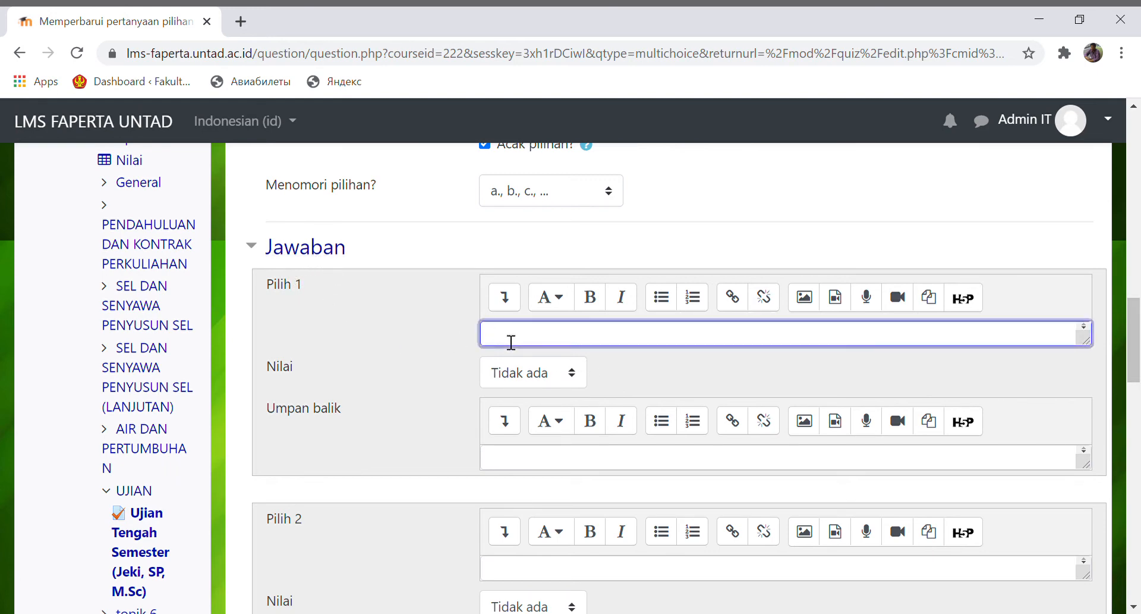
pyautogui.write('Daun')
pyautogui.press('Tab')
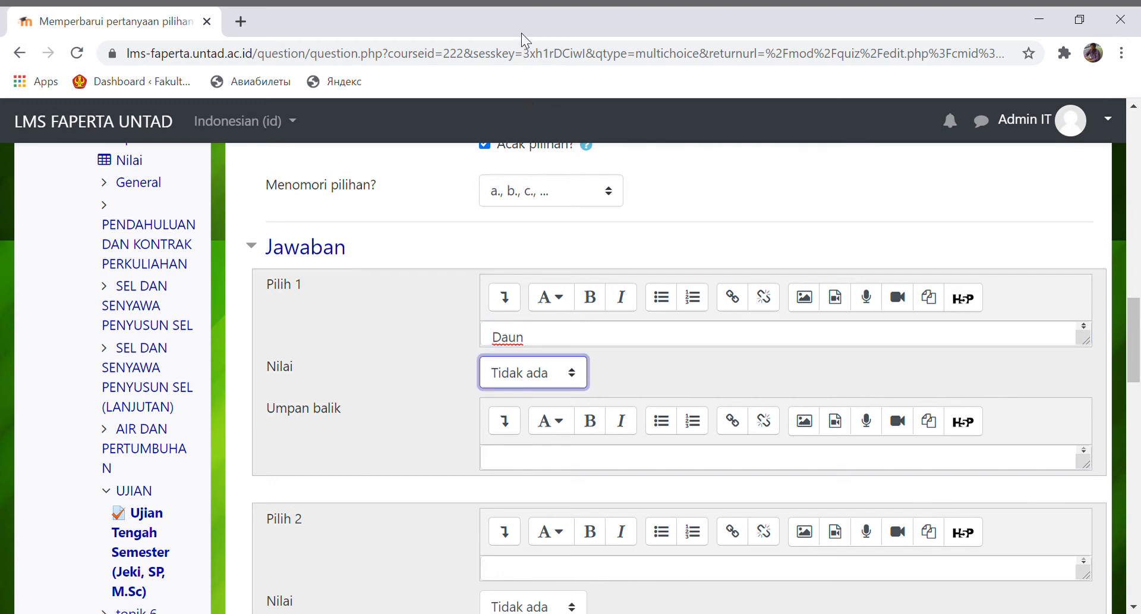
pyautogui.press('Down')
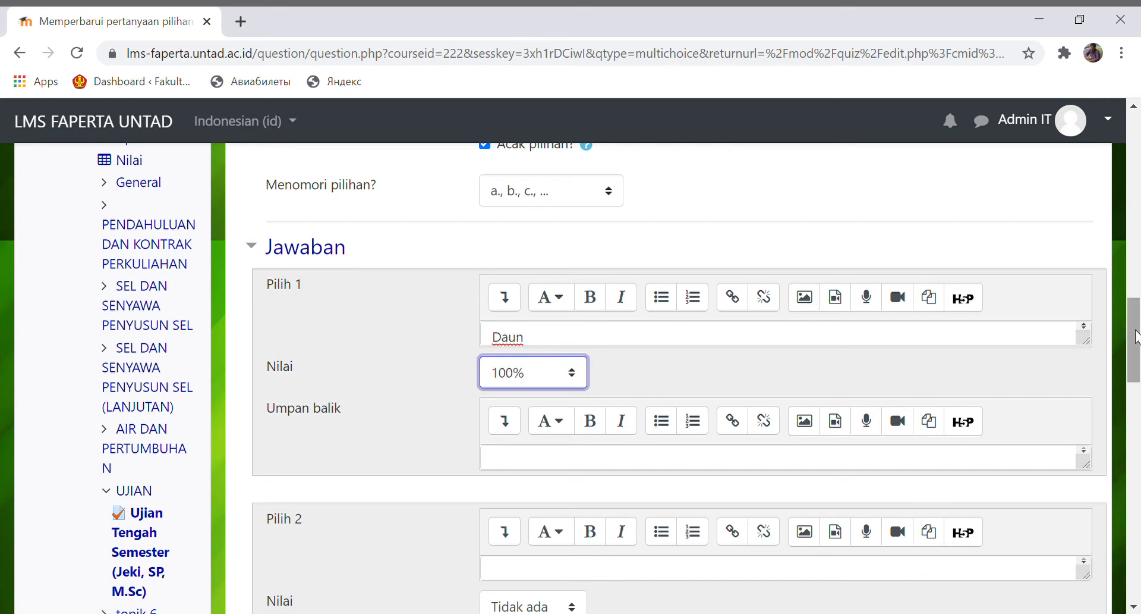
# - Enter "Batang" as answer choice 2 (Pilih 2) with the grade Tidak ada
pyautogui.moveTo(1134, 333); pyautogui.dragTo(1138, 386)
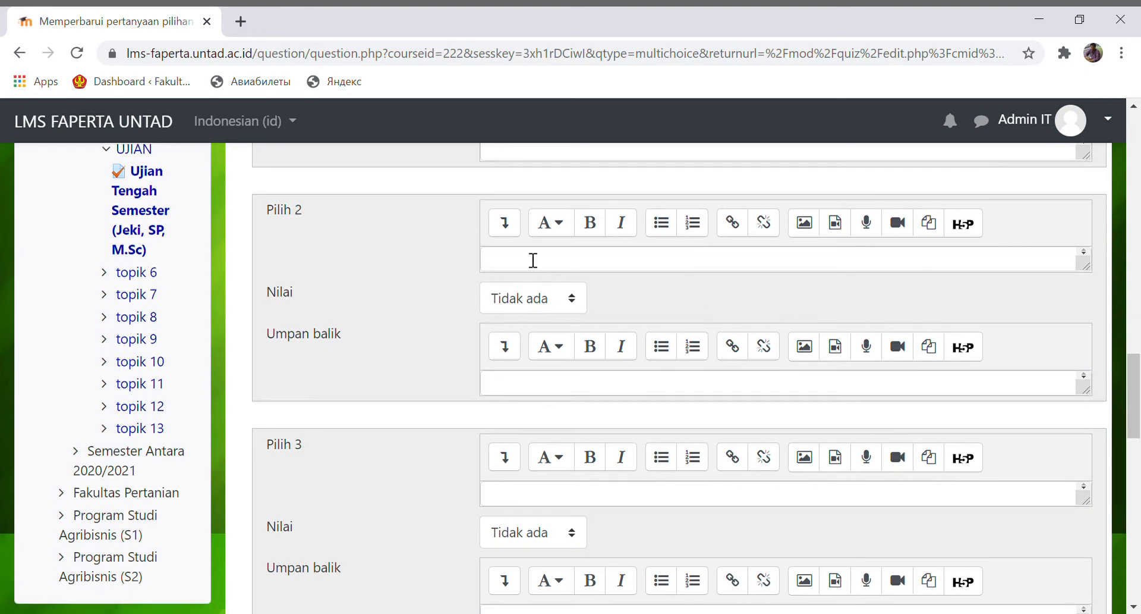
pyautogui.click(516, 266)
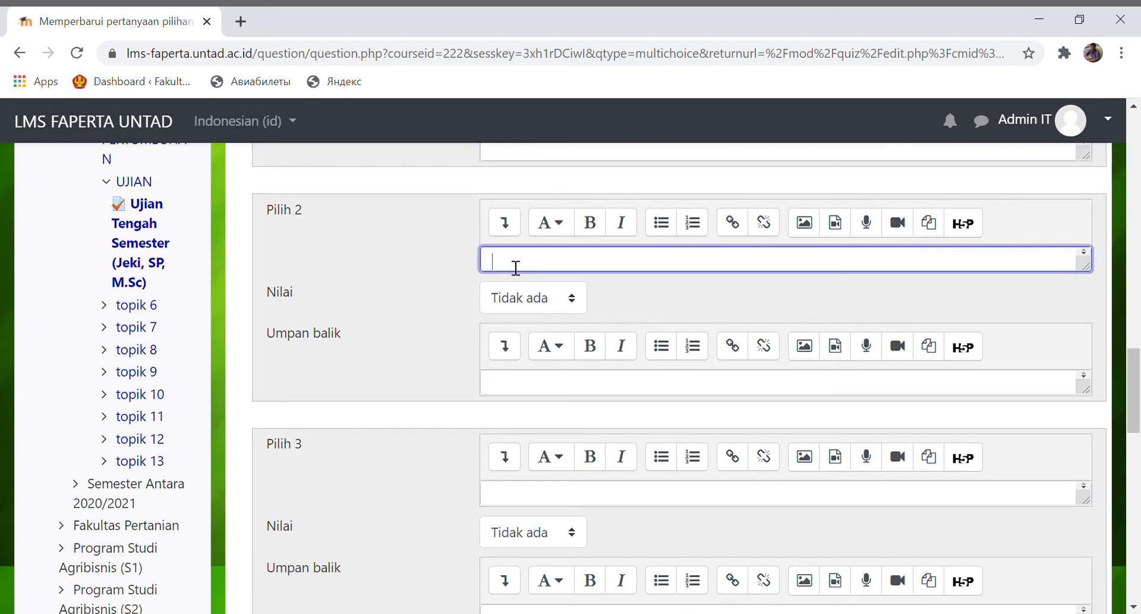
pyautogui.write('Batang')
pyautogui.click(572, 306)
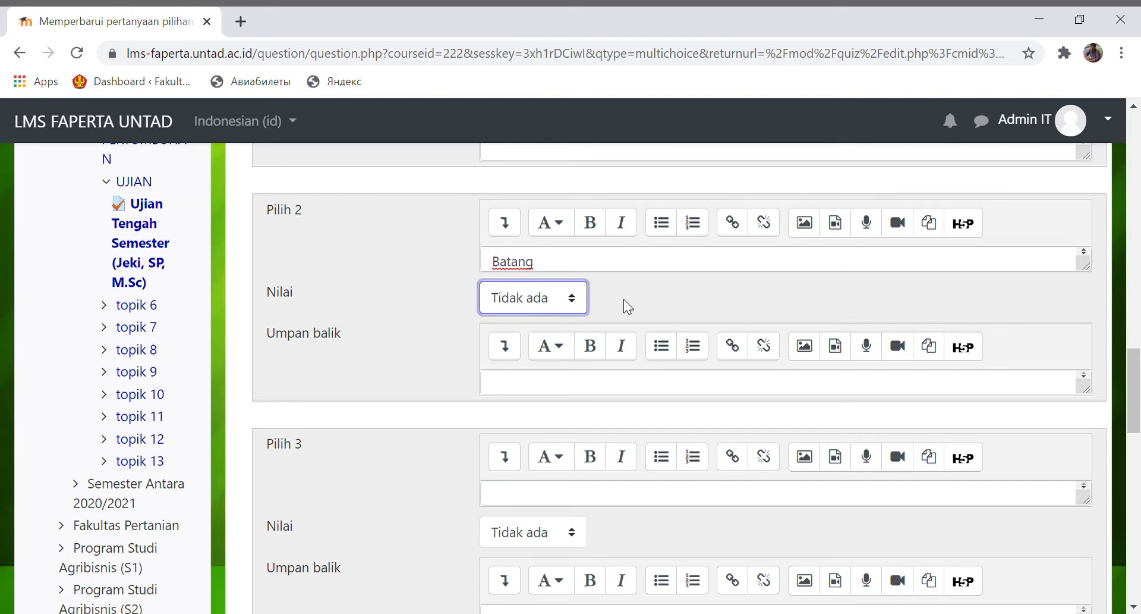
pyautogui.click(687, 290)
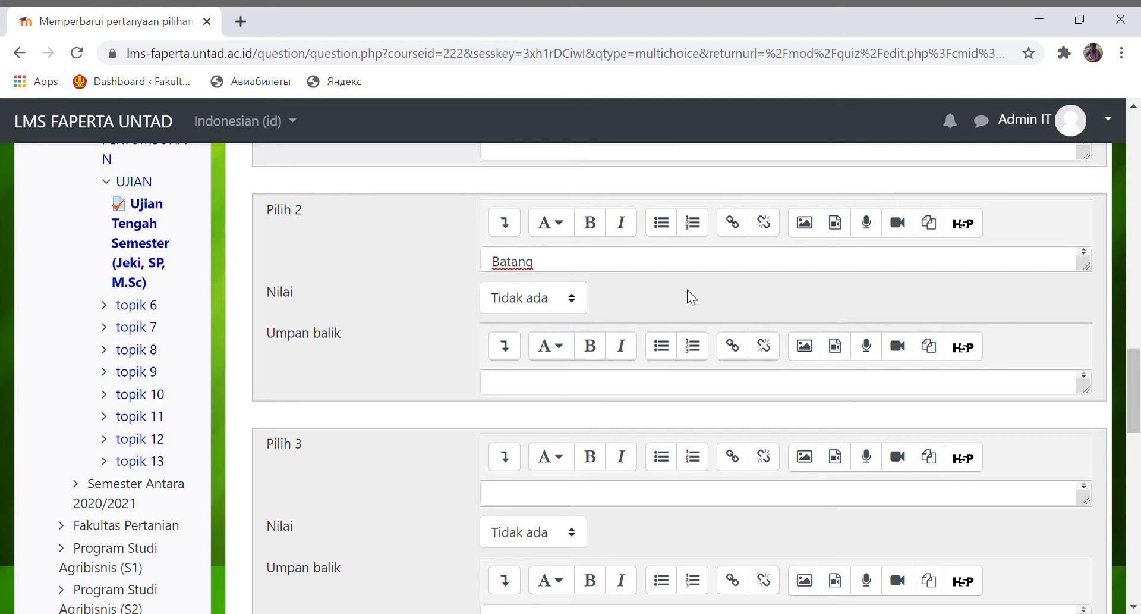
# - Enter "Akar" as answer choice 3 (Pilih 3)
pyautogui.moveTo(1135, 409); pyautogui.dragTo(1135, 430)
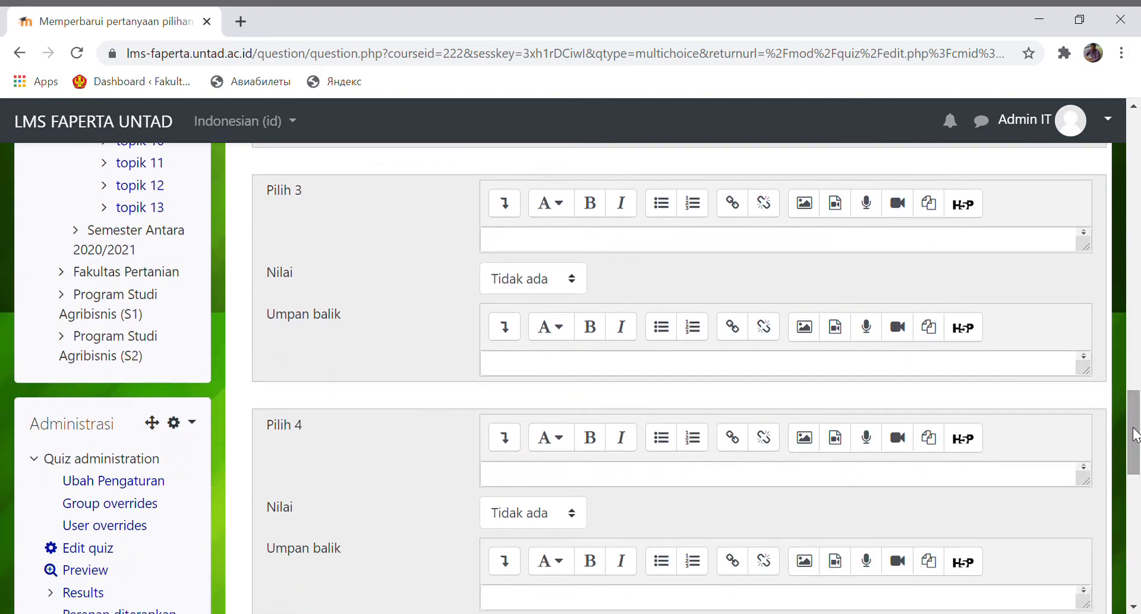
pyautogui.click(530, 250)
pyautogui.write('AkAR')
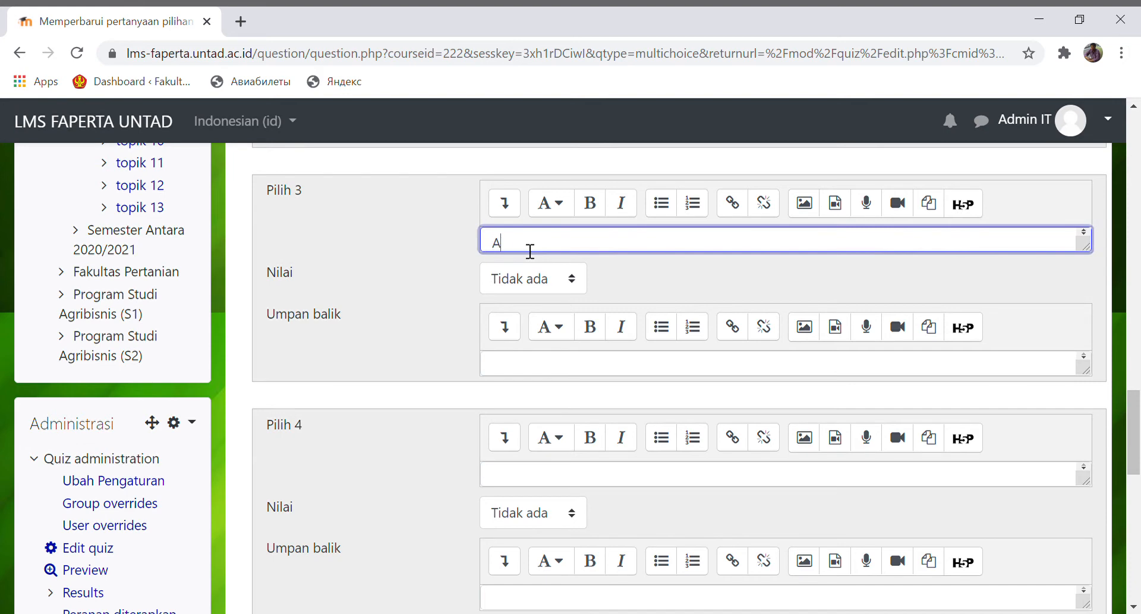
pyautogui.press('BackSpace')
pyautogui.press('BackSpace')
pyautogui.write('A')
pyautogui.press('BackSpace')
pyautogui.press('BackSpace')
pyautogui.press('BackSpace')
pyautogui.write('ar')
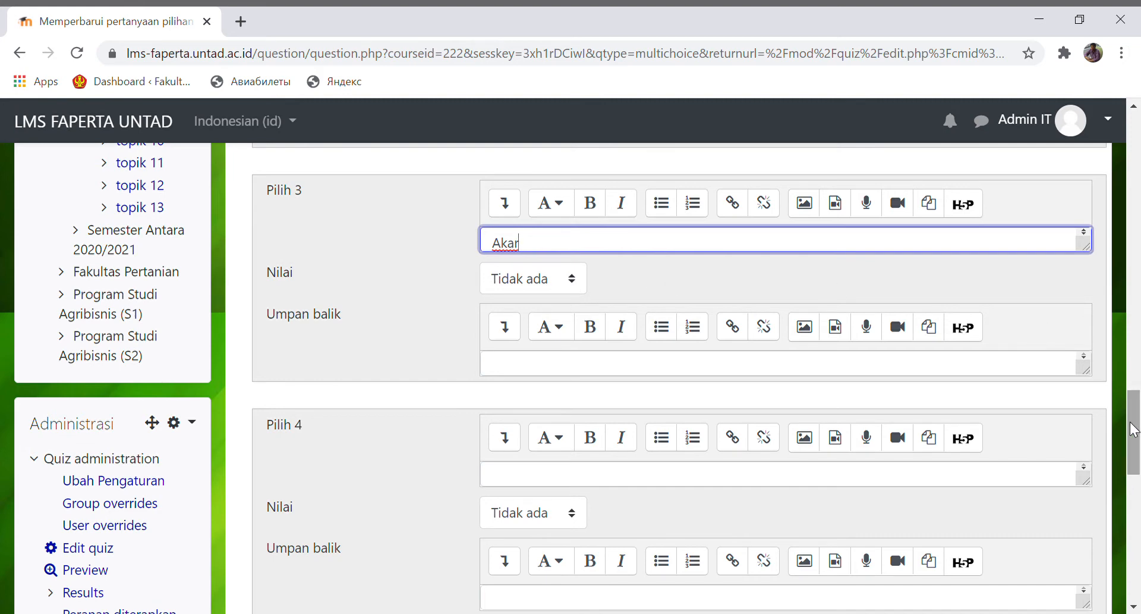
# - Enter "Xylem" as answer choice 4 (Pilih 4)
pyautogui.moveTo(1133, 428); pyautogui.dragTo(1136, 457)
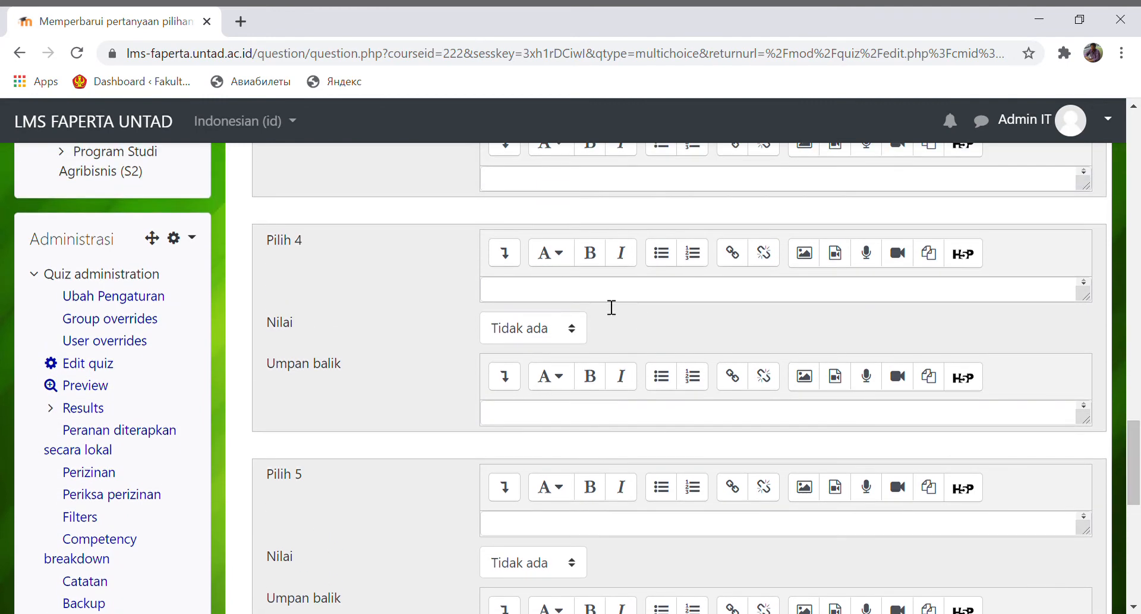
pyautogui.click(517, 300)
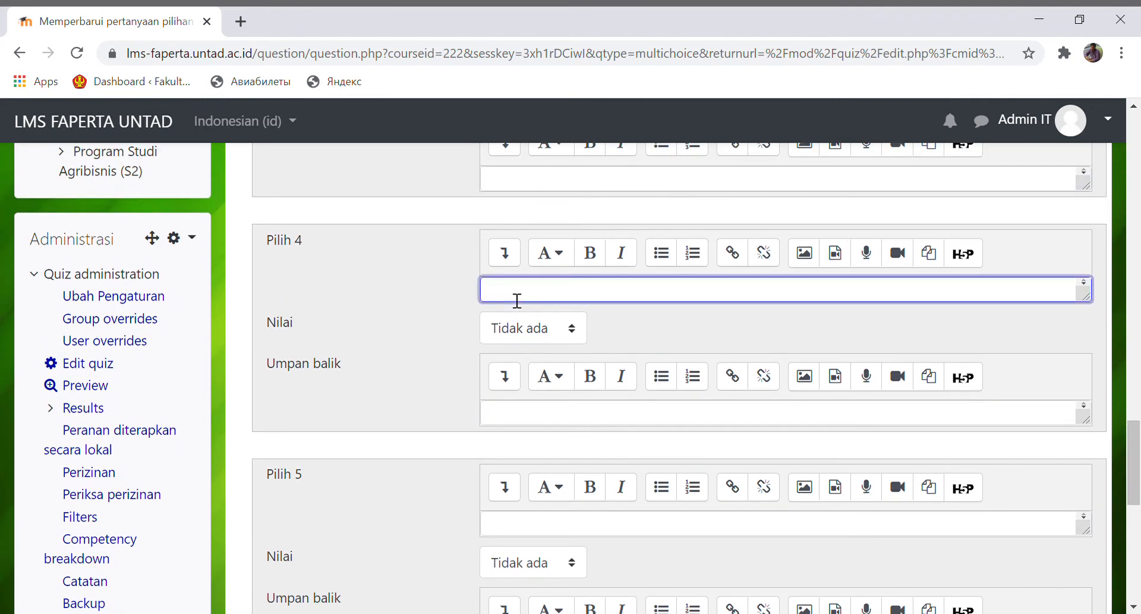
pyautogui.write('xylem')
pyautogui.press('BackSpace')
pyautogui.write('Xylem')
# - Enter "Biji" as answer choice 5 (Pilih 5)
pyautogui.moveTo(1135, 479); pyautogui.dragTo(1134, 515)
pyautogui.click(523, 340)
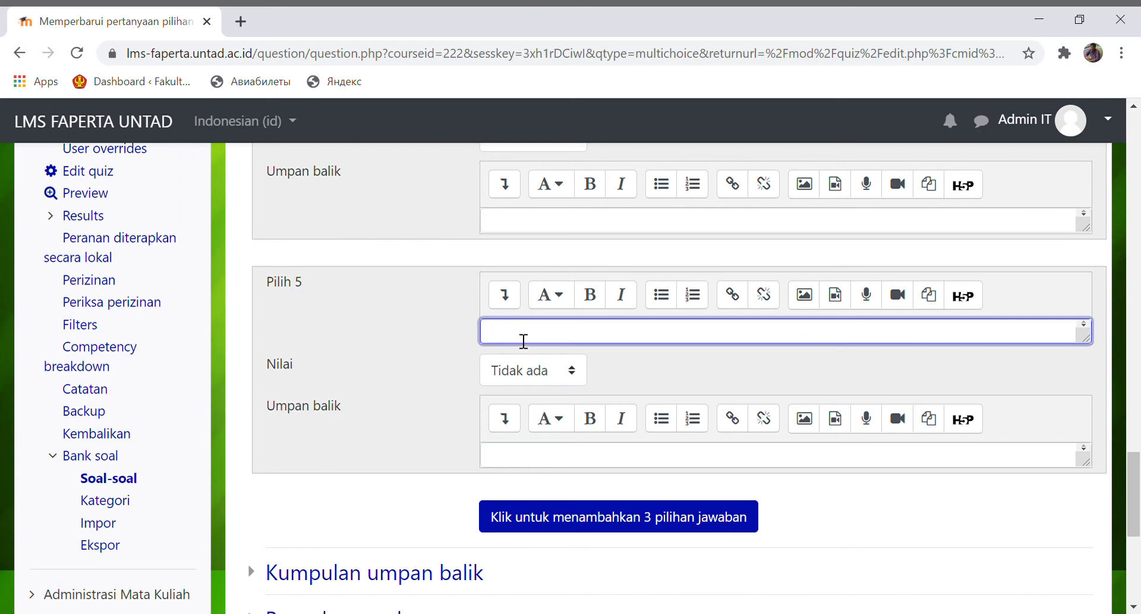
pyautogui.write('bi')
pyautogui.write('Biji')
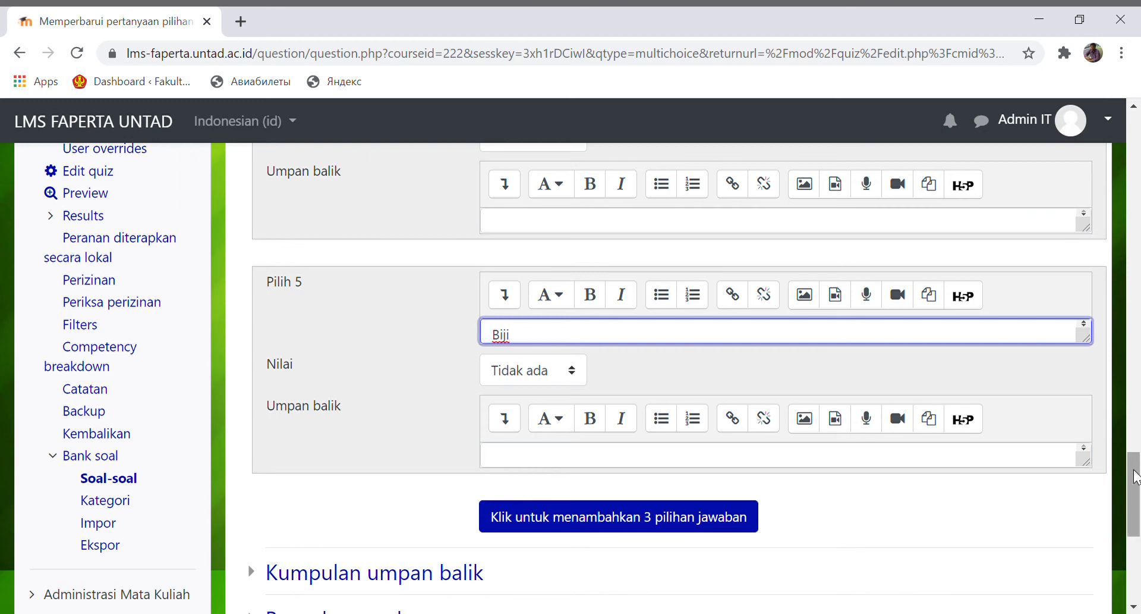
# - Save the question with editing continued, and save it once more to return to the quiz's question list
pyautogui.moveTo(1136, 475); pyautogui.dragTo(1133, 516)
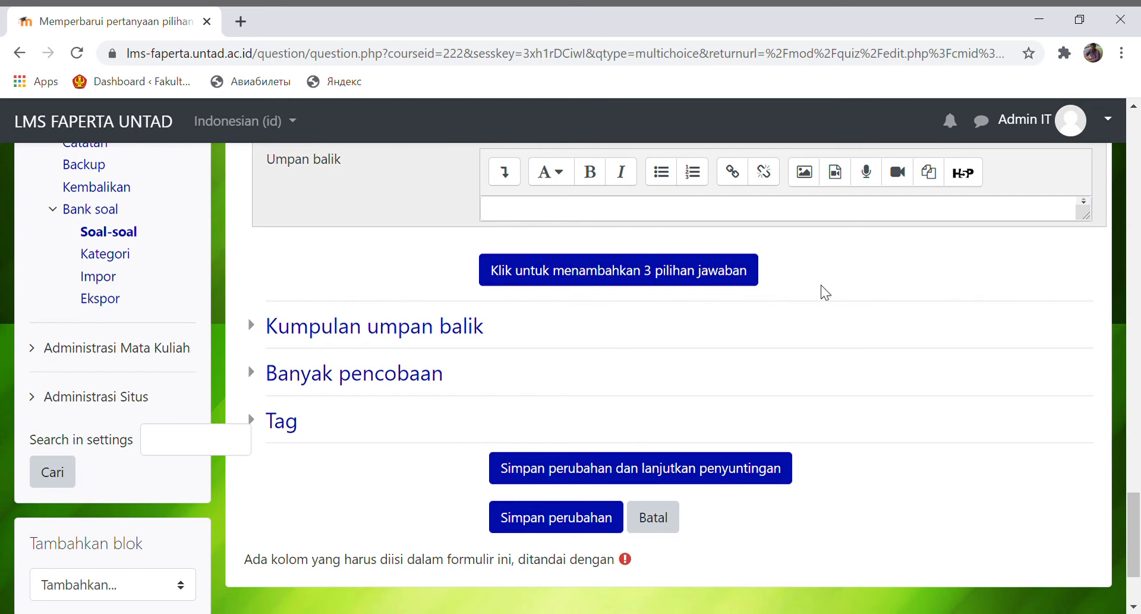
pyautogui.moveTo(1135, 535)
pyautogui.mouseDown()
pyautogui.moveTo(1137, 448)
pyautogui.moveTo(1125, 545)
pyautogui.mouseUp()
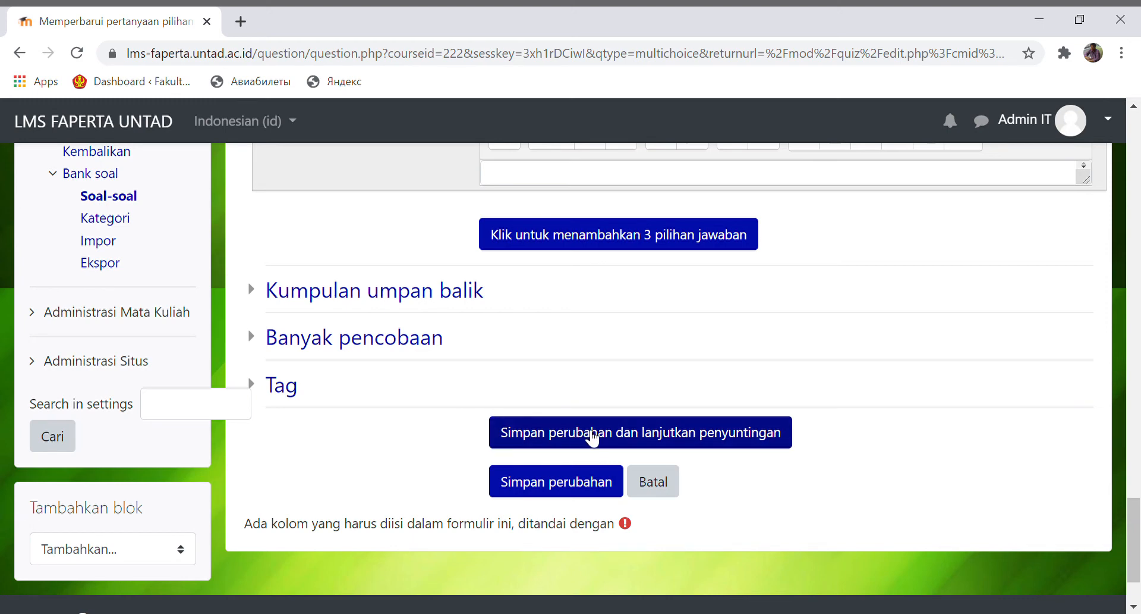
pyautogui.click(592, 437)
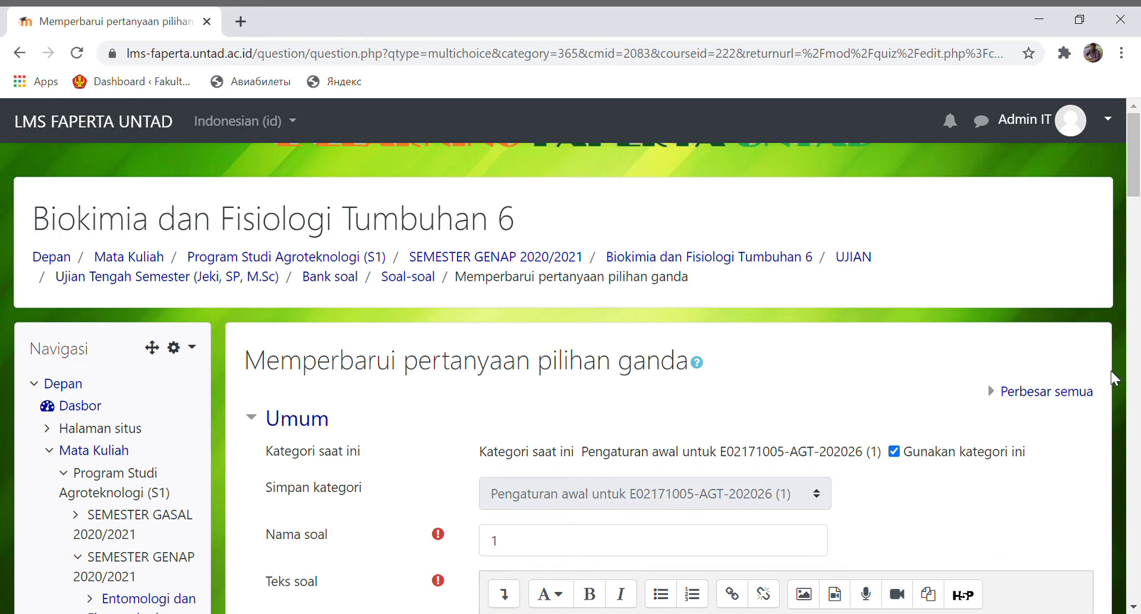
pyautogui.moveTo(1137, 197); pyautogui.dragTo(1121, 572)
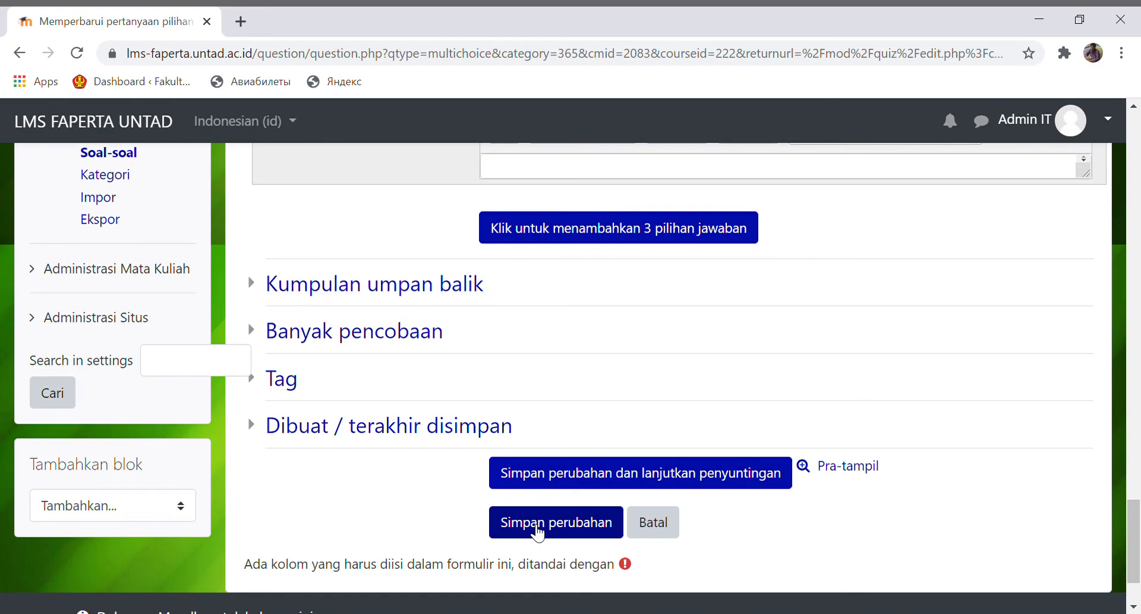
pyautogui.moveTo(1133, 535); pyautogui.dragTo(1090, 557)
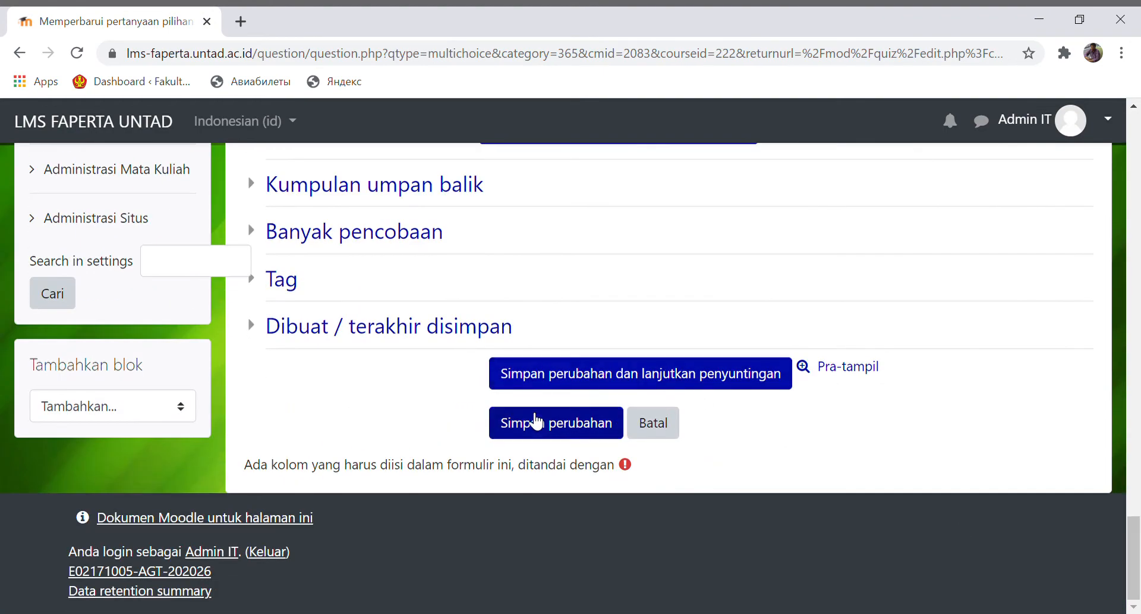
pyautogui.click(553, 431)
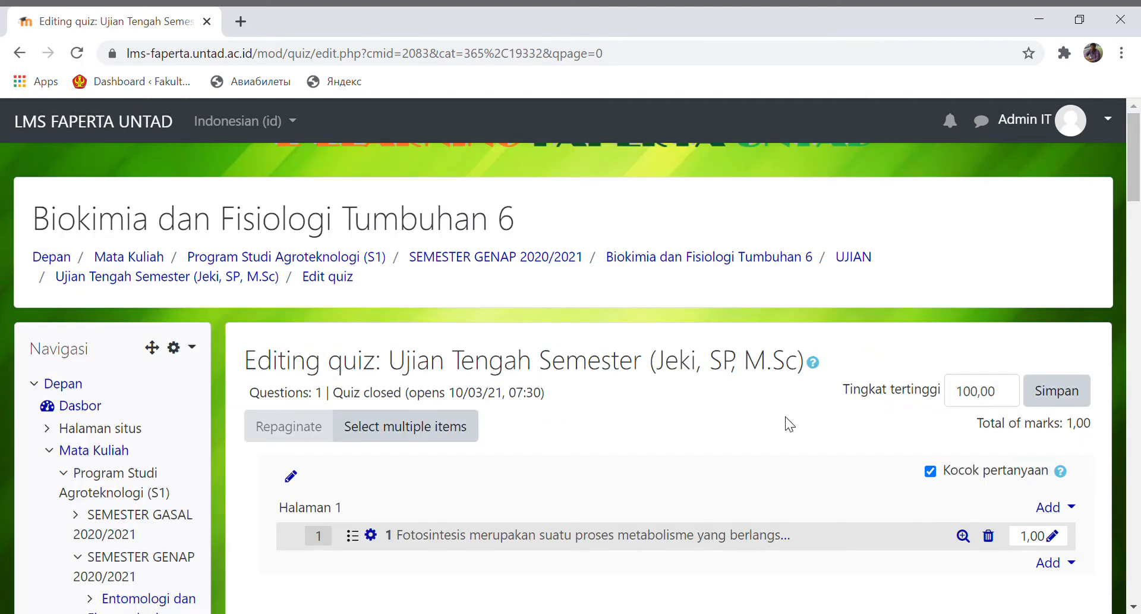
# - Set the mark of question 1, about Fotosintesis, to 25,00
pyautogui.moveTo(1134, 178)
pyautogui.mouseDown()
pyautogui.moveTo(1135, 220)
pyautogui.moveTo(1132, 198)
pyautogui.mouseUp()
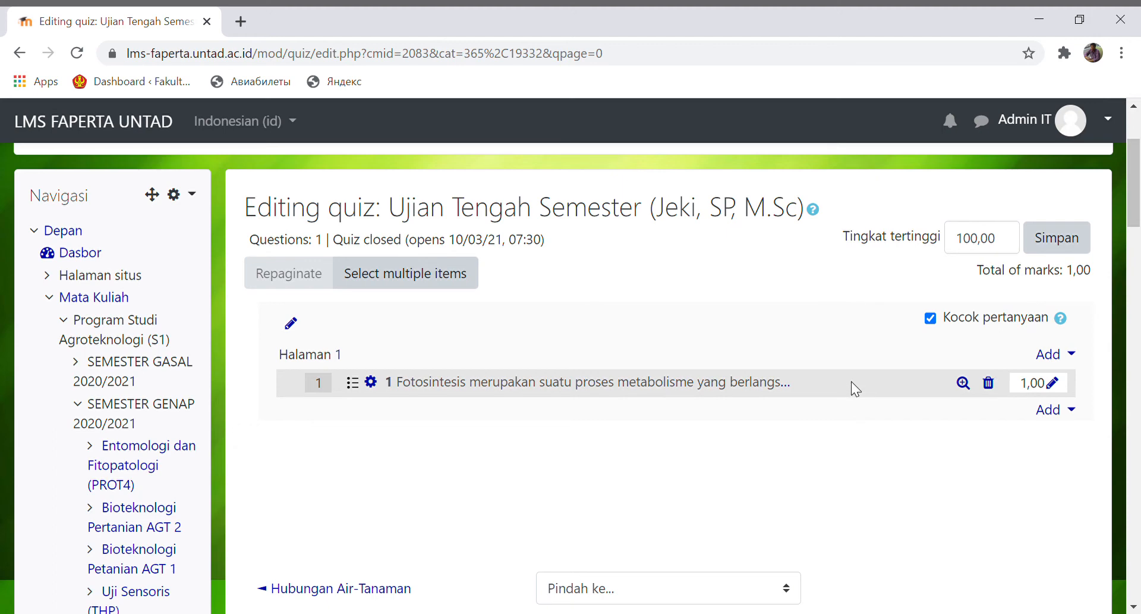
pyautogui.doubleClick(1035, 390)
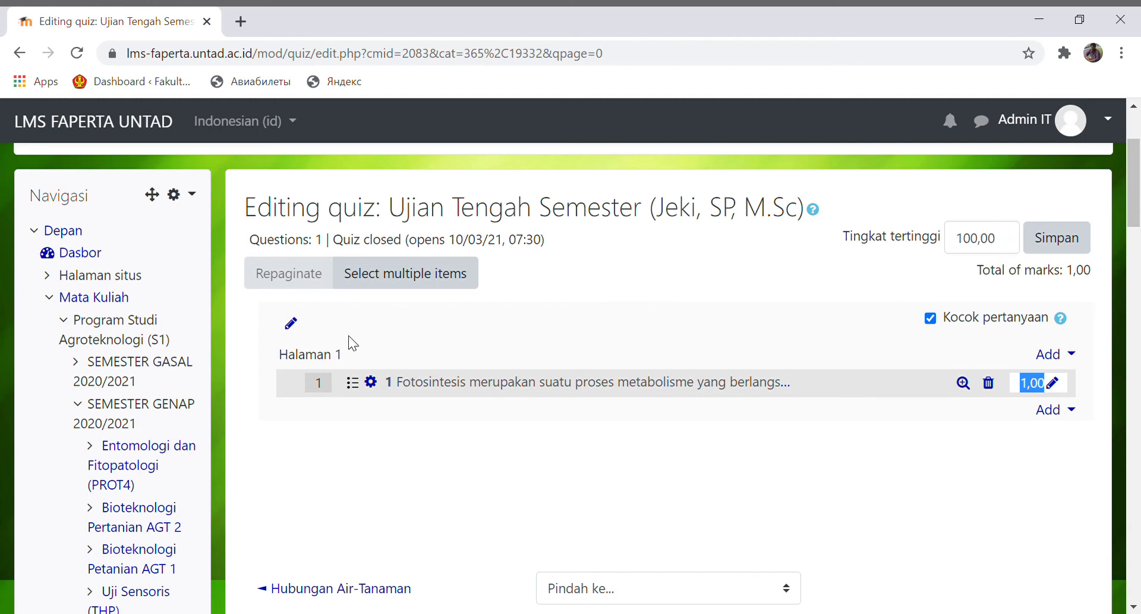
pyautogui.click(1054, 384)
pyautogui.write('25,00')
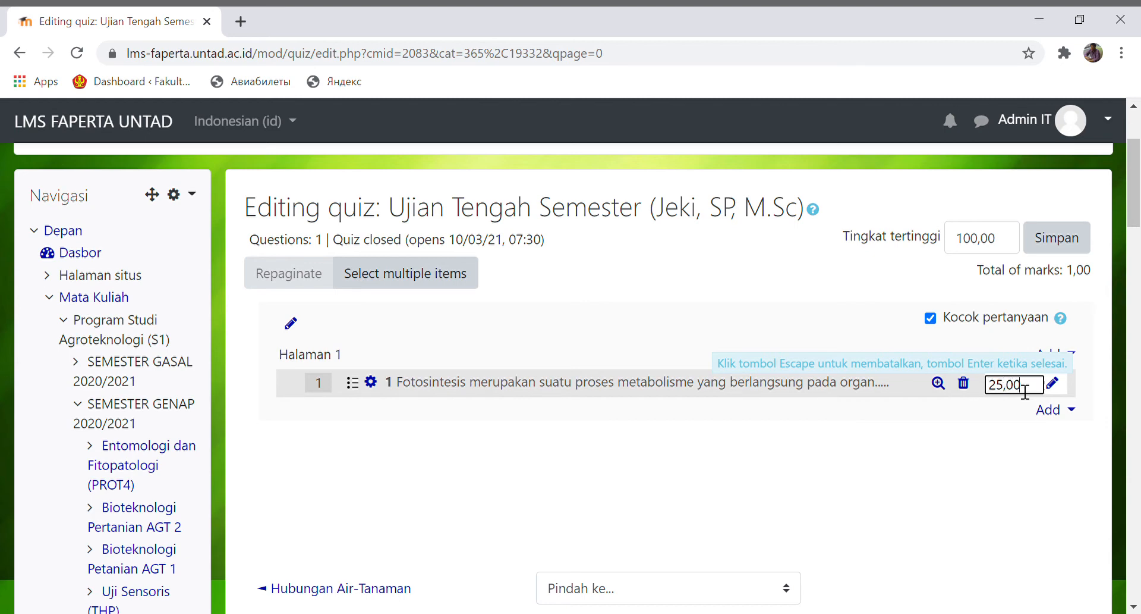
pyautogui.press('Return')
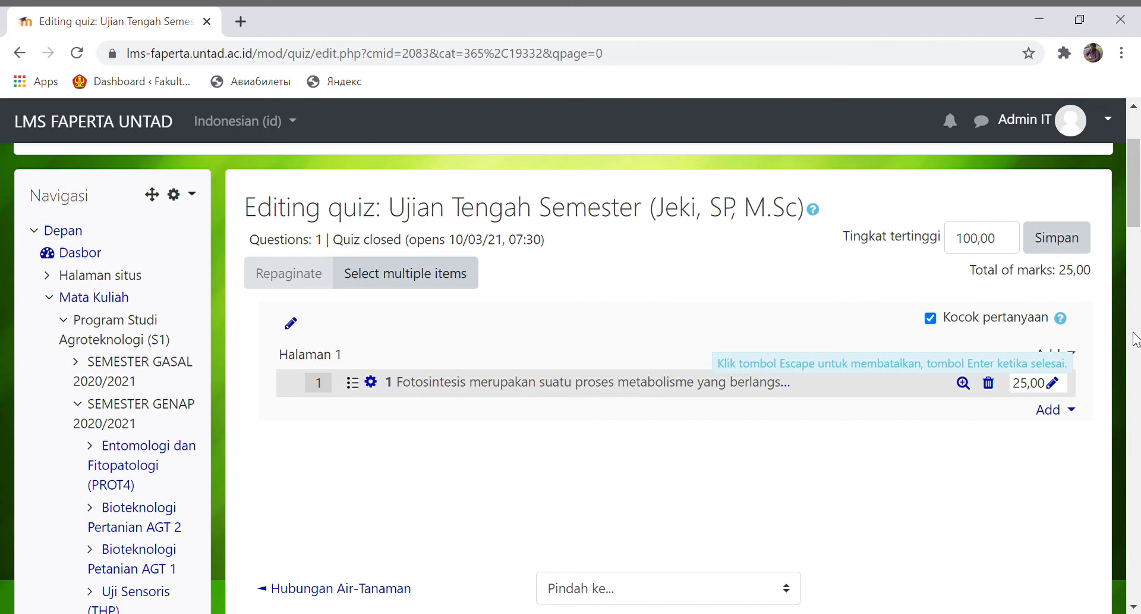
# - Add a new True/False question after question 1 and name it "2"
pyautogui.click(1078, 415)
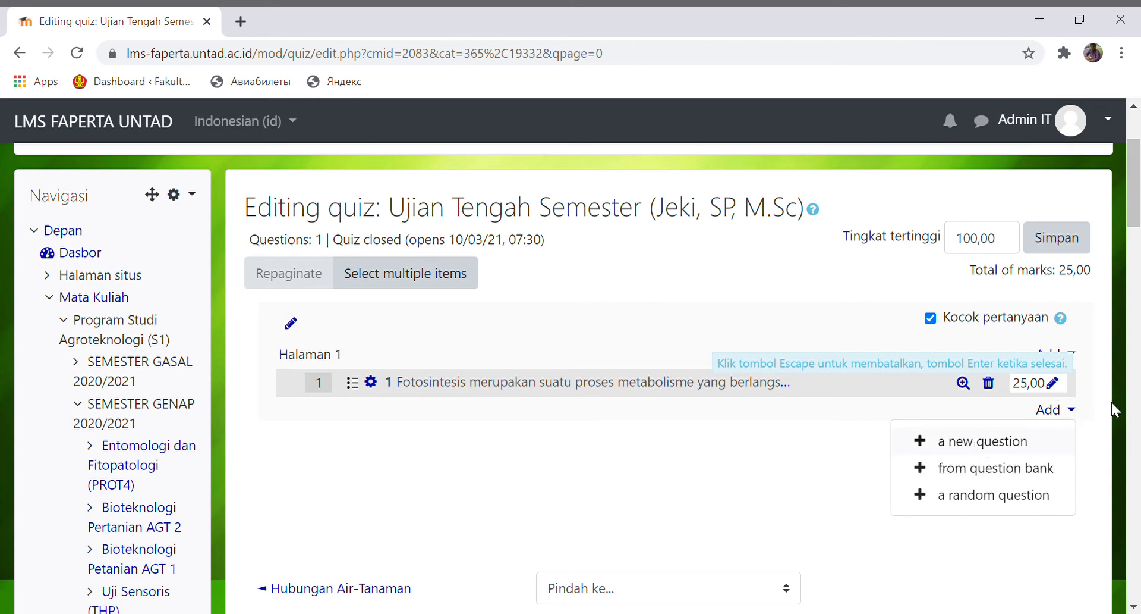
pyautogui.click(986, 448)
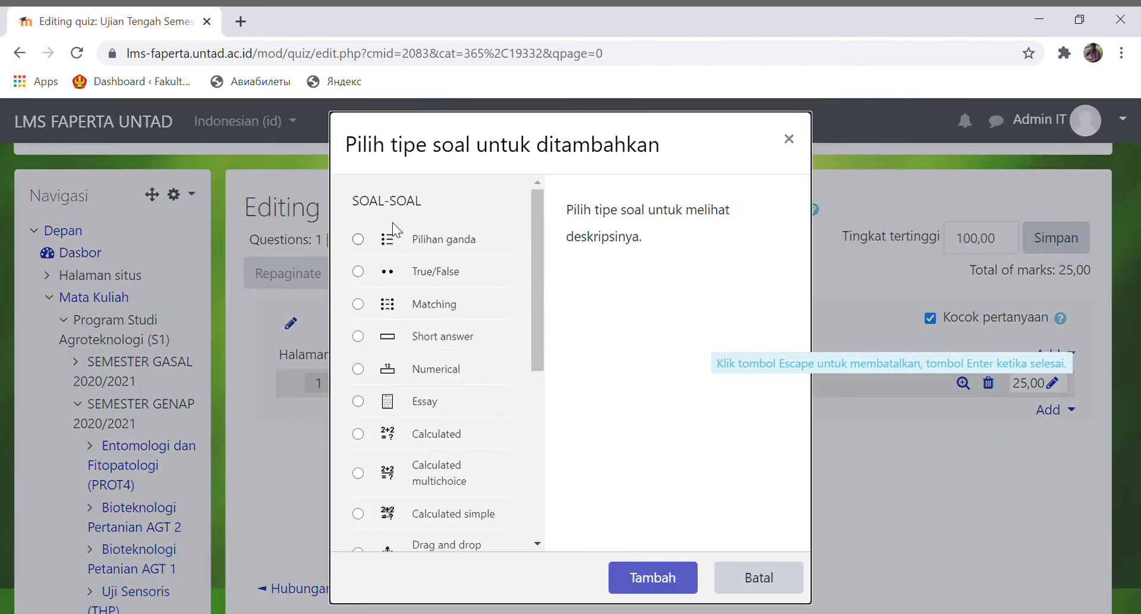
pyautogui.click(359, 272)
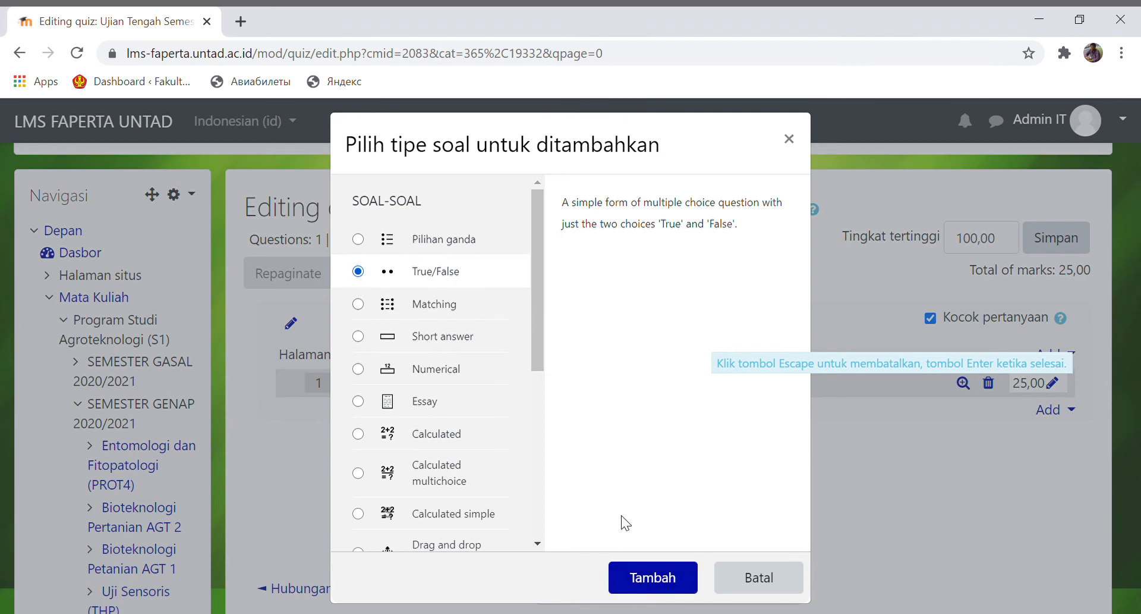
pyautogui.click(663, 587)
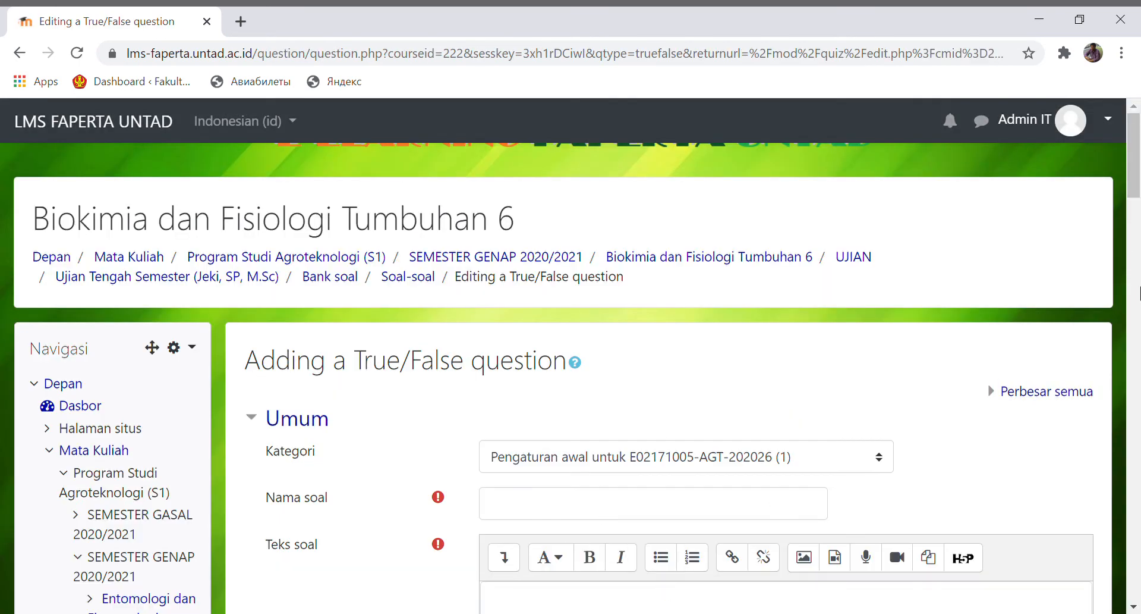
pyautogui.moveTo(1136, 156); pyautogui.dragTo(1136, 190)
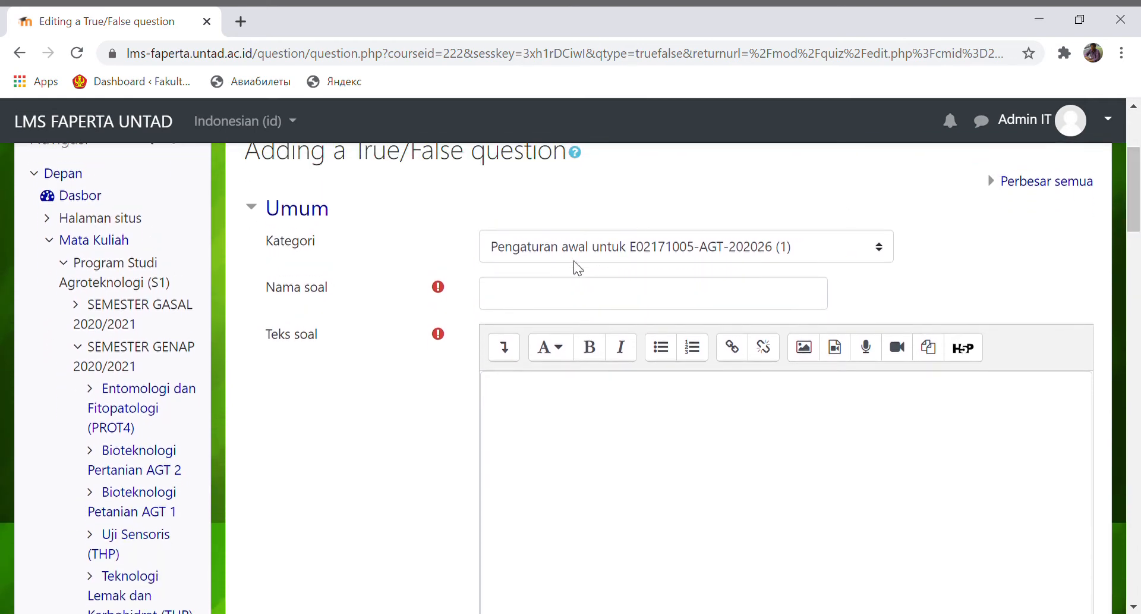
pyautogui.click(537, 304)
pyautogui.write('2')
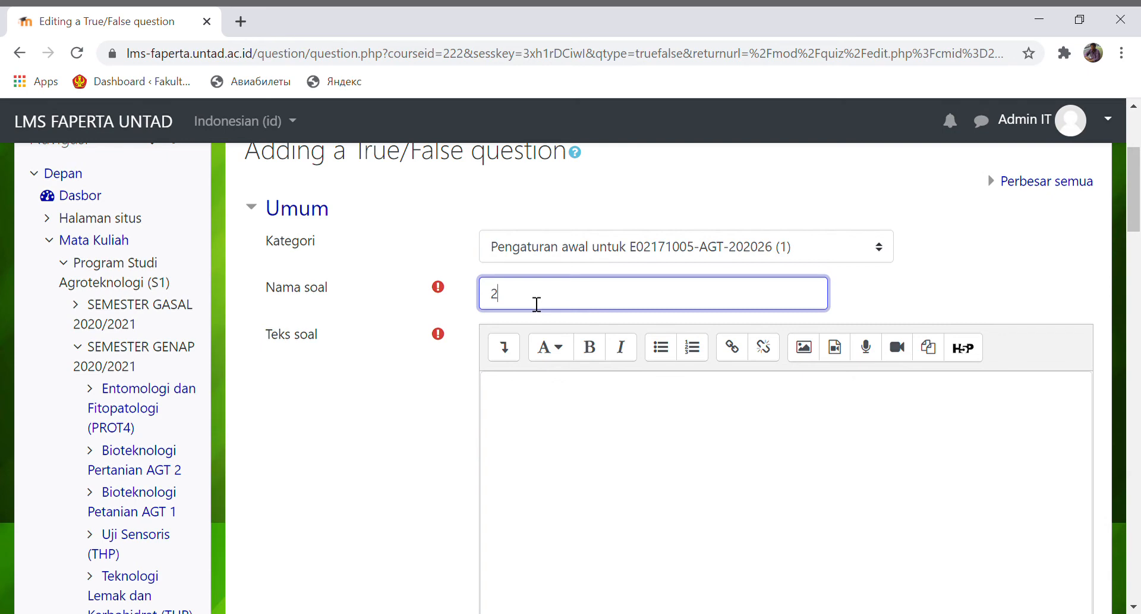
# - Enter the question text "Karbohidrat merupakan hasil akhir dari proses fotosintesis"
pyautogui.click(536, 419)
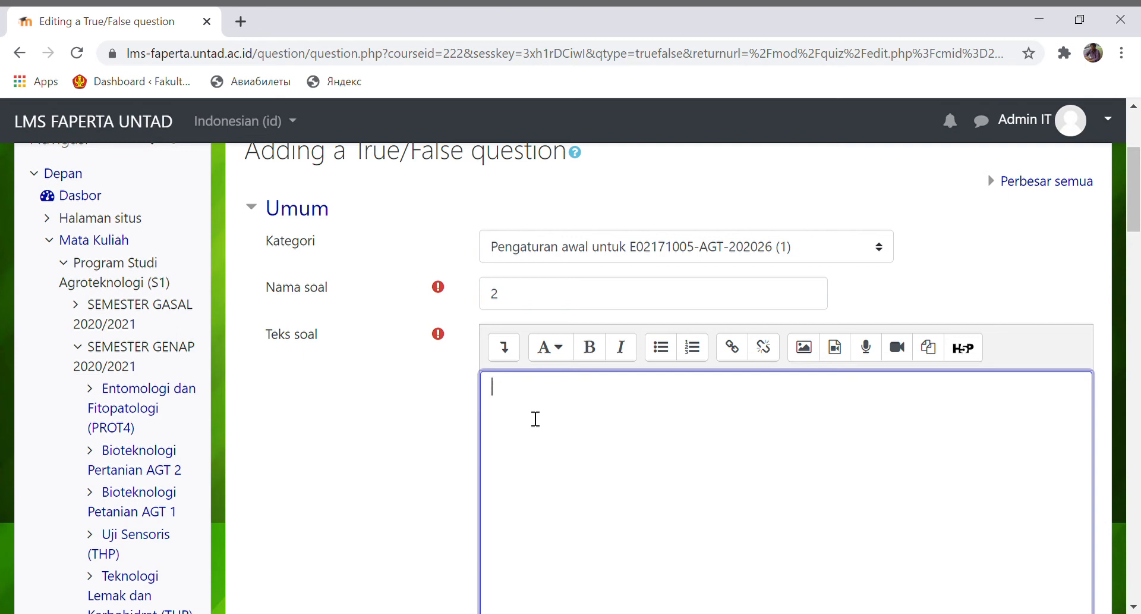
pyautogui.write('Karbohidrat ')
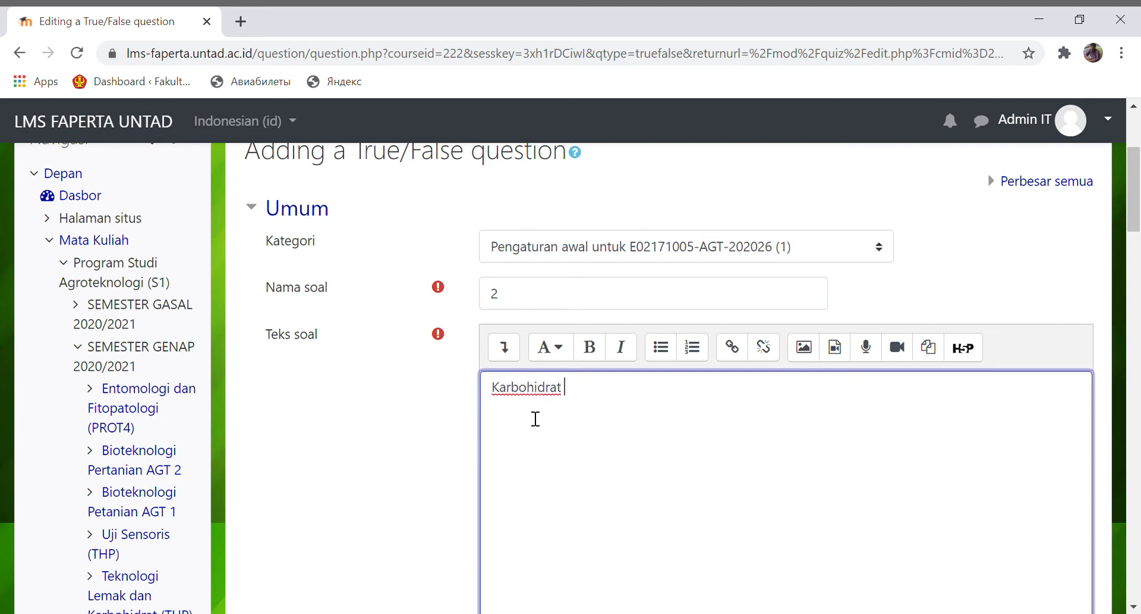
pyautogui.write('merupakan hasil ak')
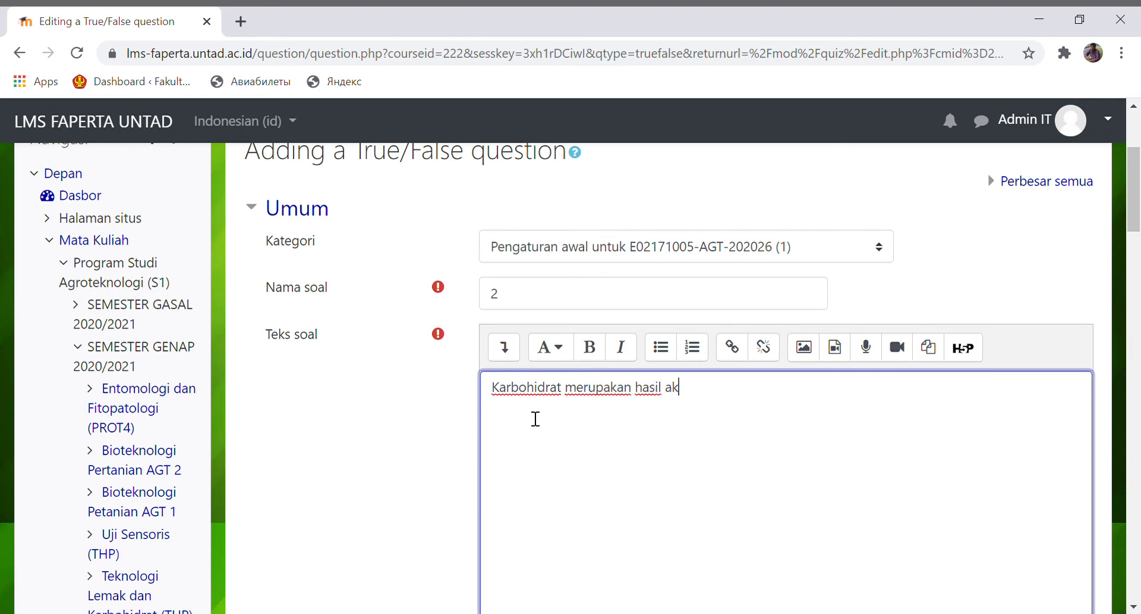
pyautogui.write('hir dari proses')
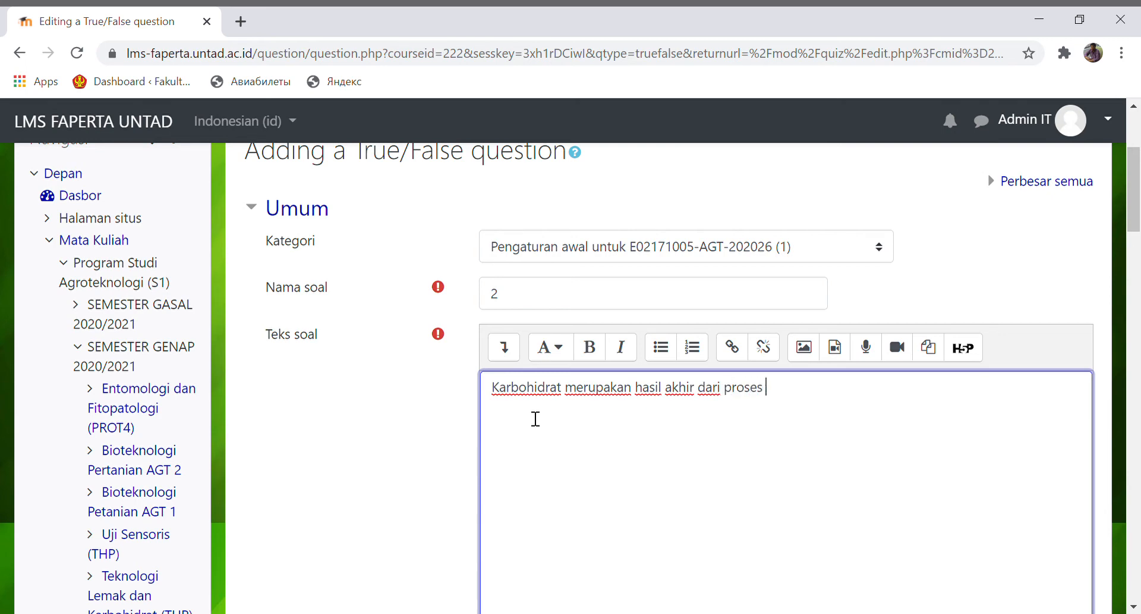
pyautogui.write('fotosintesis')
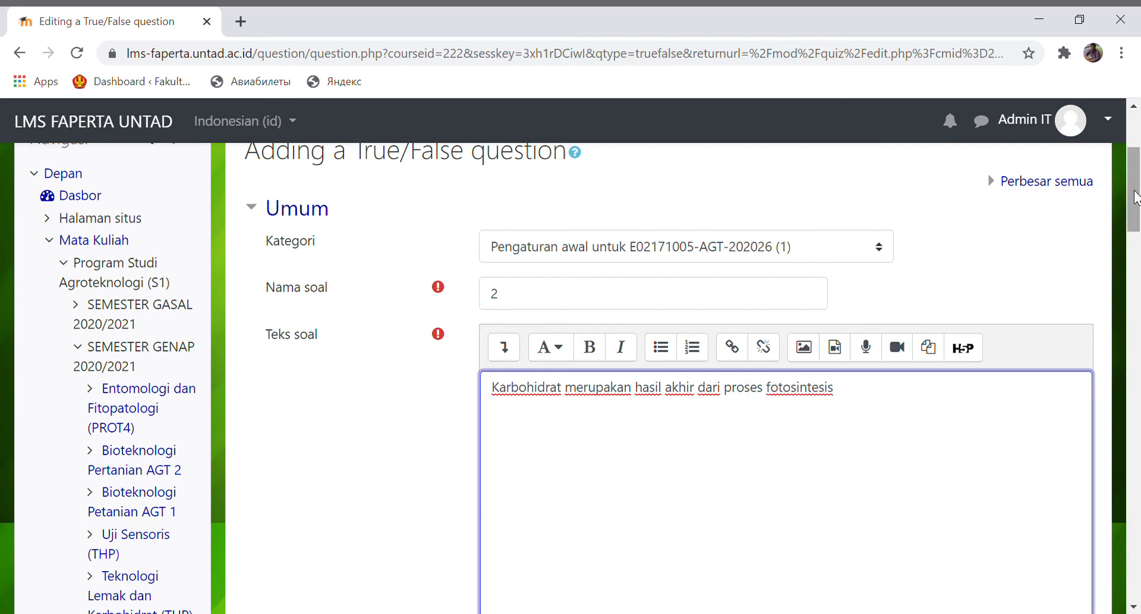
# - Set the correct answer of the carbohydrate question to True
pyautogui.moveTo(1136, 199); pyautogui.dragTo(1124, 308)
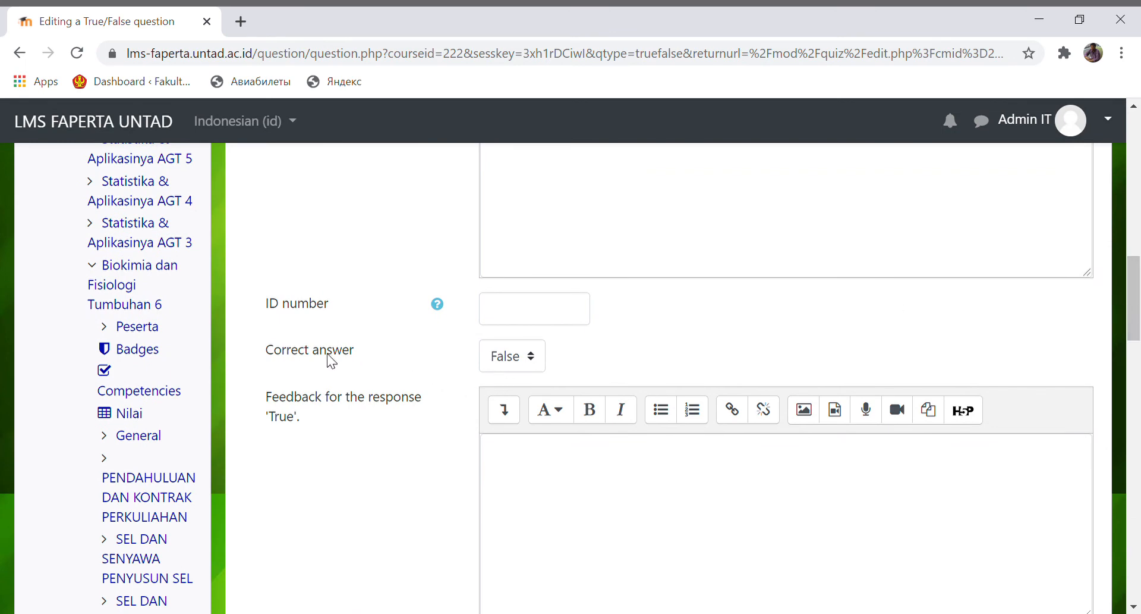
pyautogui.moveTo(1132, 300); pyautogui.dragTo(1129, 324)
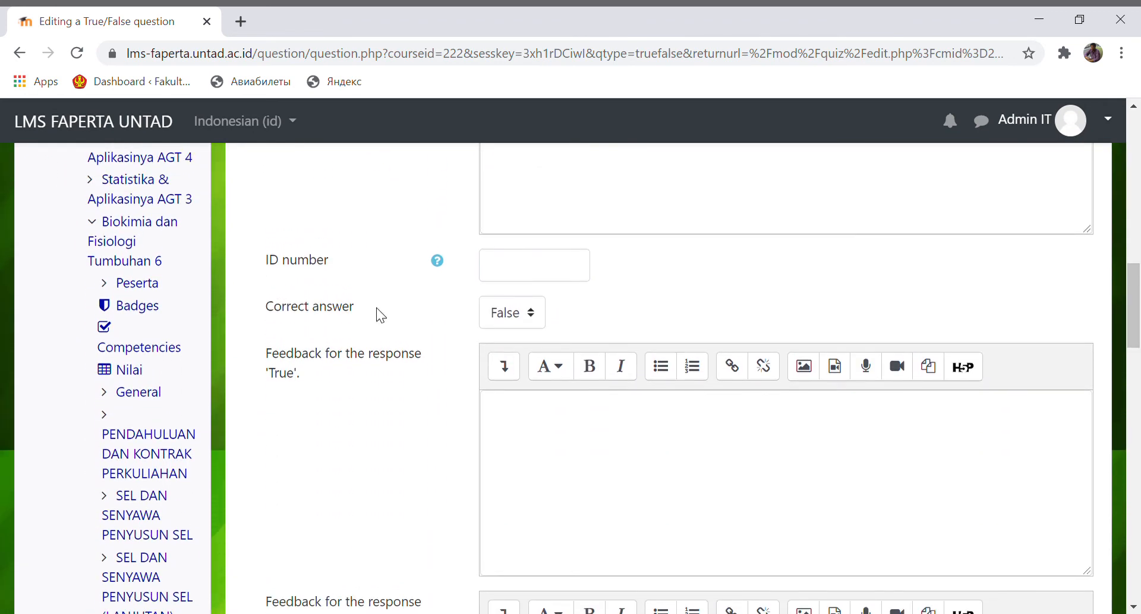
pyautogui.click(532, 316)
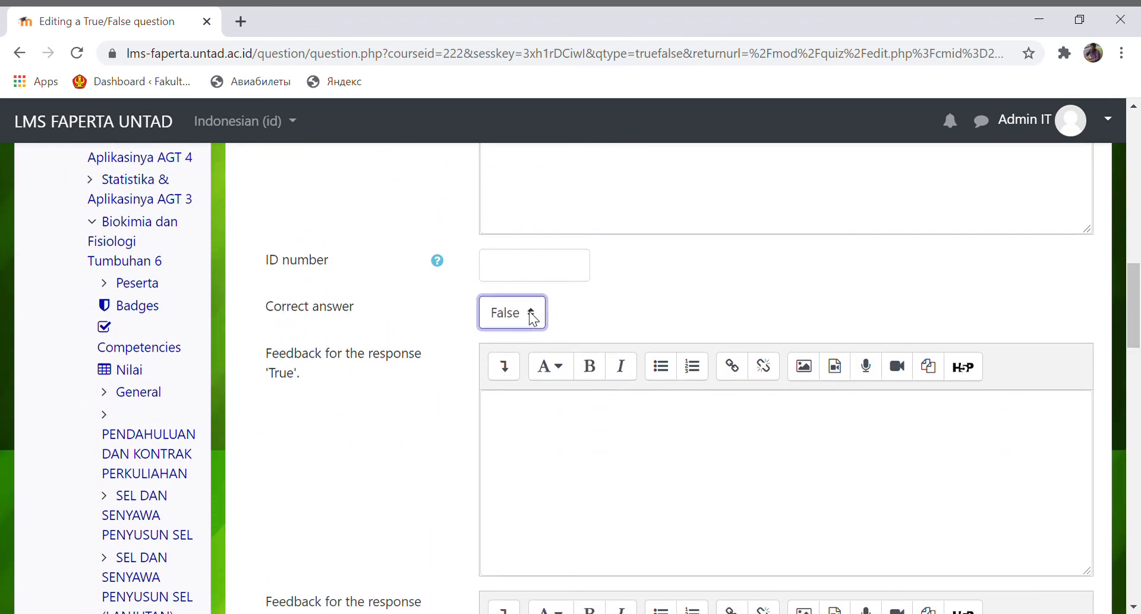
pyautogui.click(507, 358)
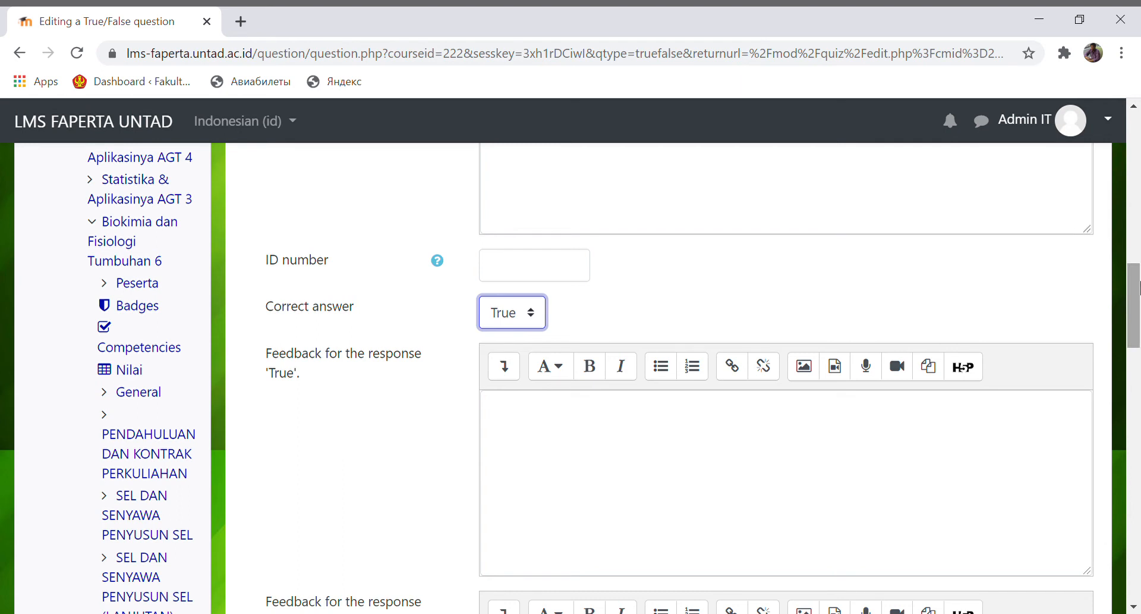
# - Check the penalty under Banyak pencobaan and save the True/False question to the quiz
pyautogui.moveTo(1134, 315); pyautogui.dragTo(1130, 409)
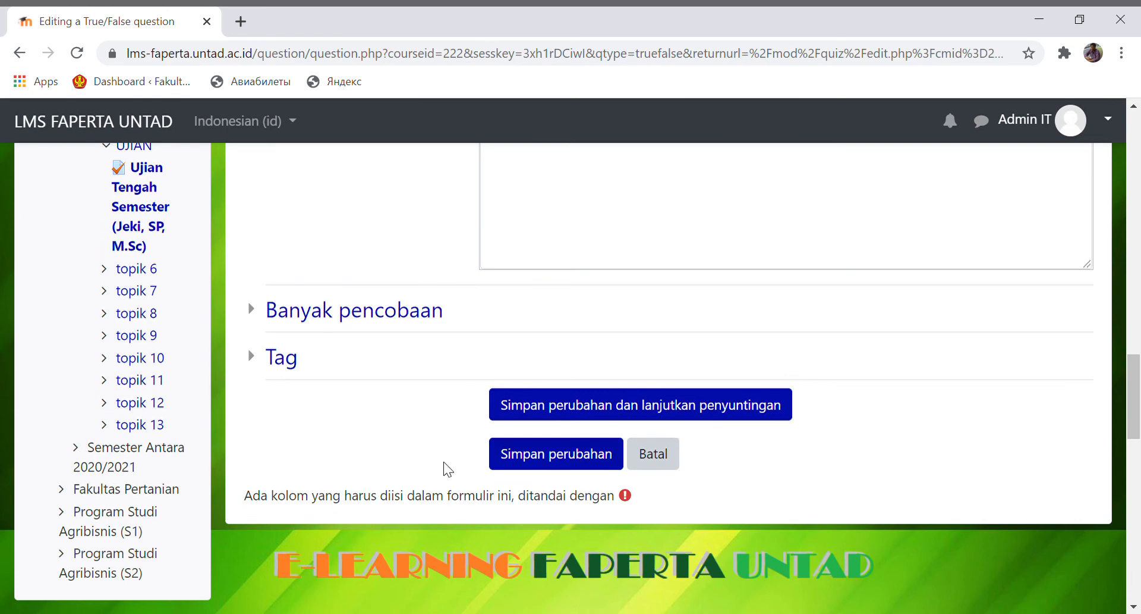
pyautogui.scroll(-1, 365, 454)
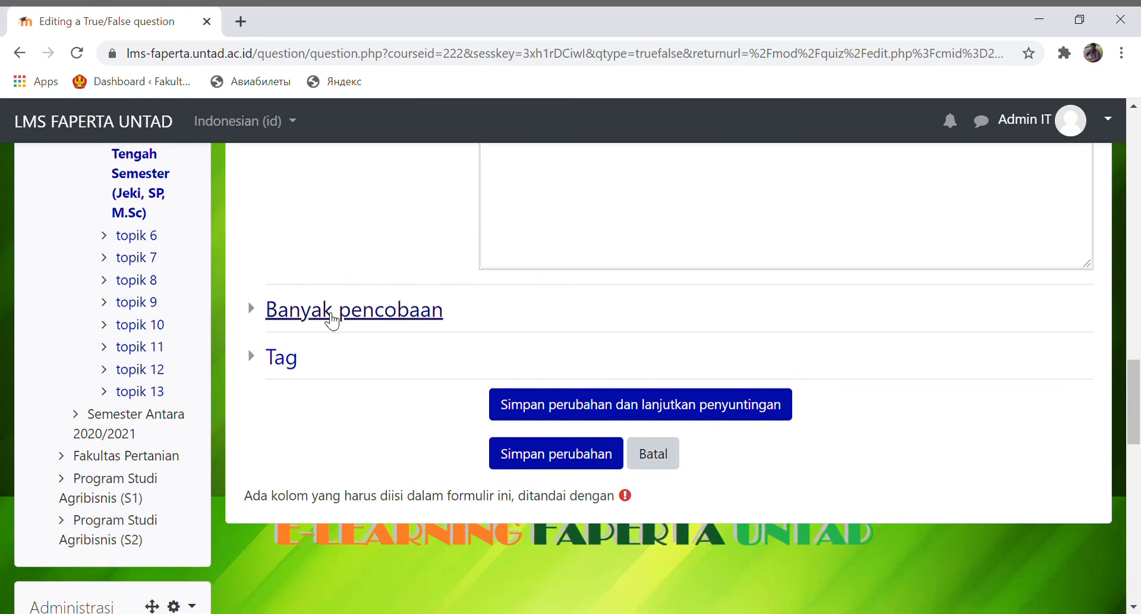
pyautogui.click(333, 321)
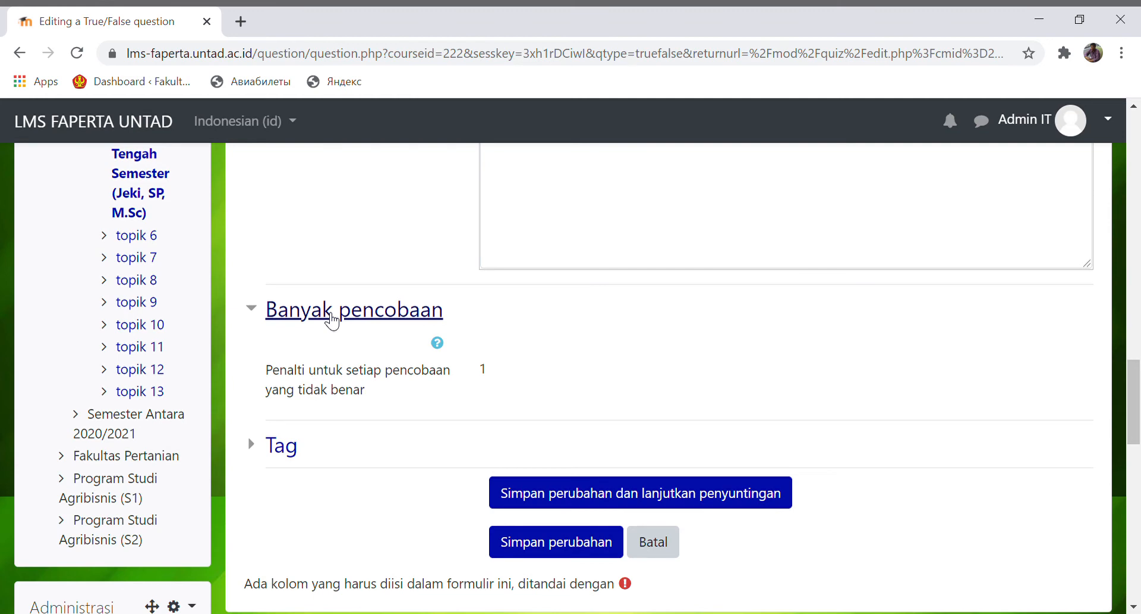
pyautogui.scroll(1, 332, 321)
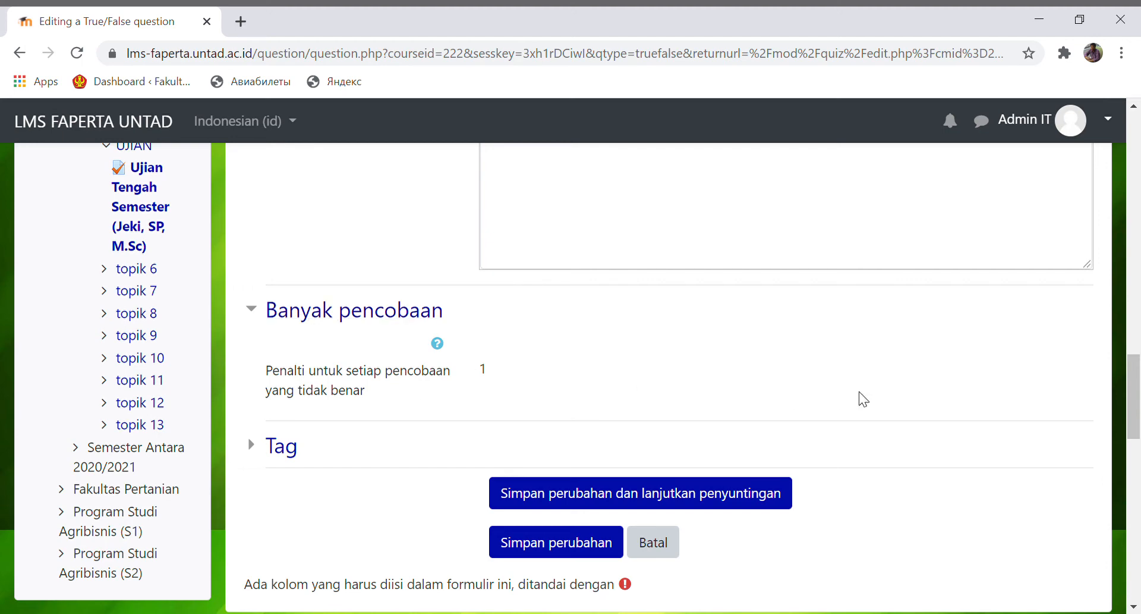
pyautogui.moveTo(1133, 390)
pyautogui.mouseDown()
pyautogui.moveTo(1133, 410)
pyautogui.moveTo(1133, 392)
pyautogui.mouseUp()
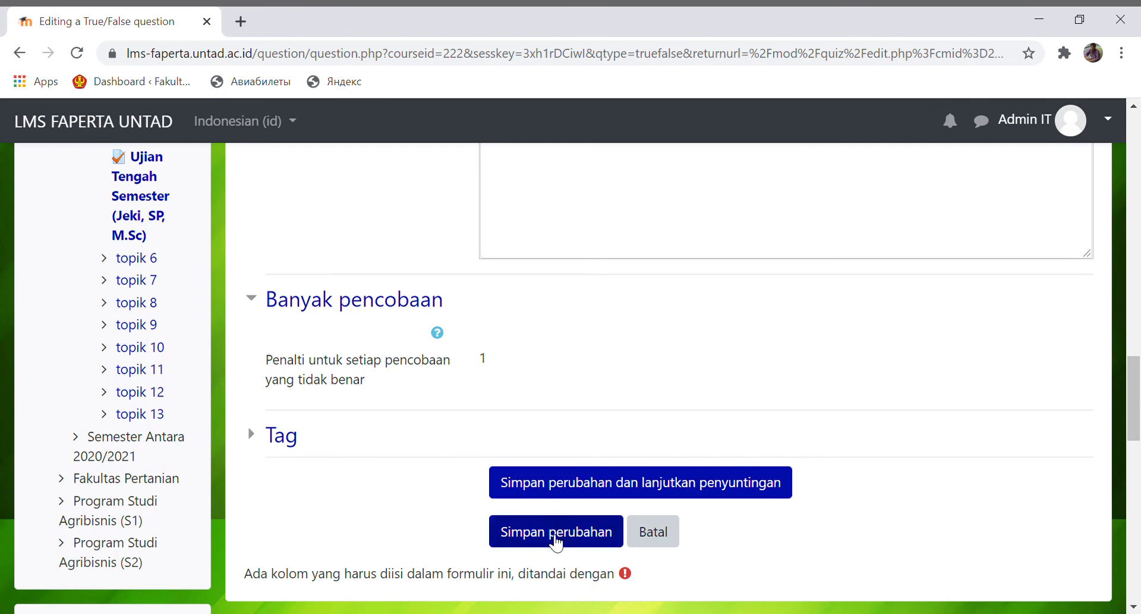
pyautogui.click(555, 547)
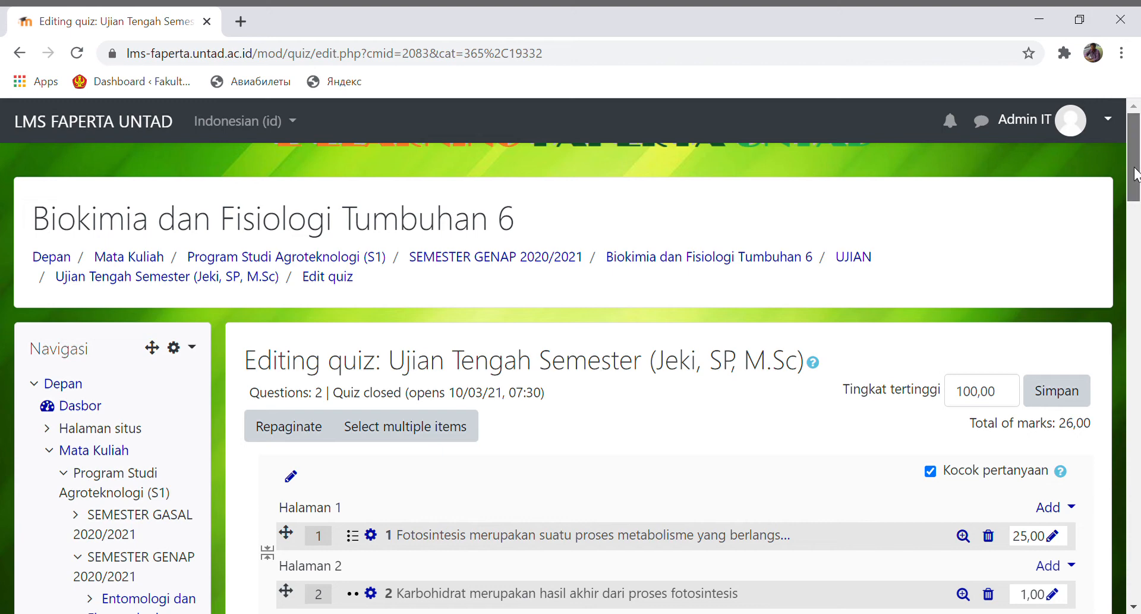
# - Set the mark of question 2, about Karbohidrat, to 10
pyautogui.scroll(-4, 1024, 389)
pyautogui.scroll(1, 1023, 389)
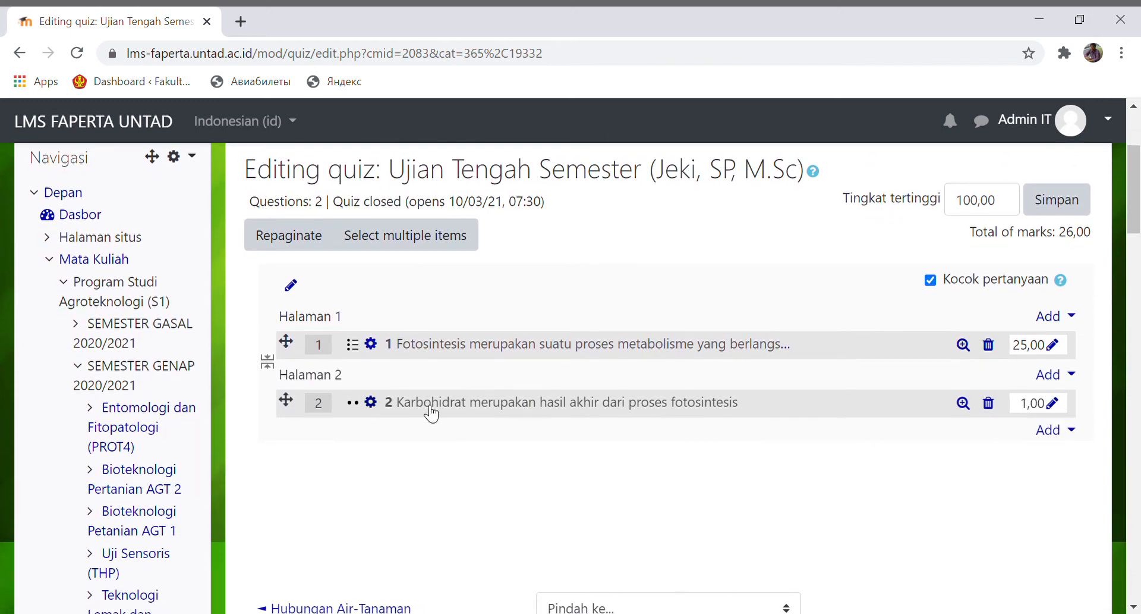
pyautogui.click(1053, 403)
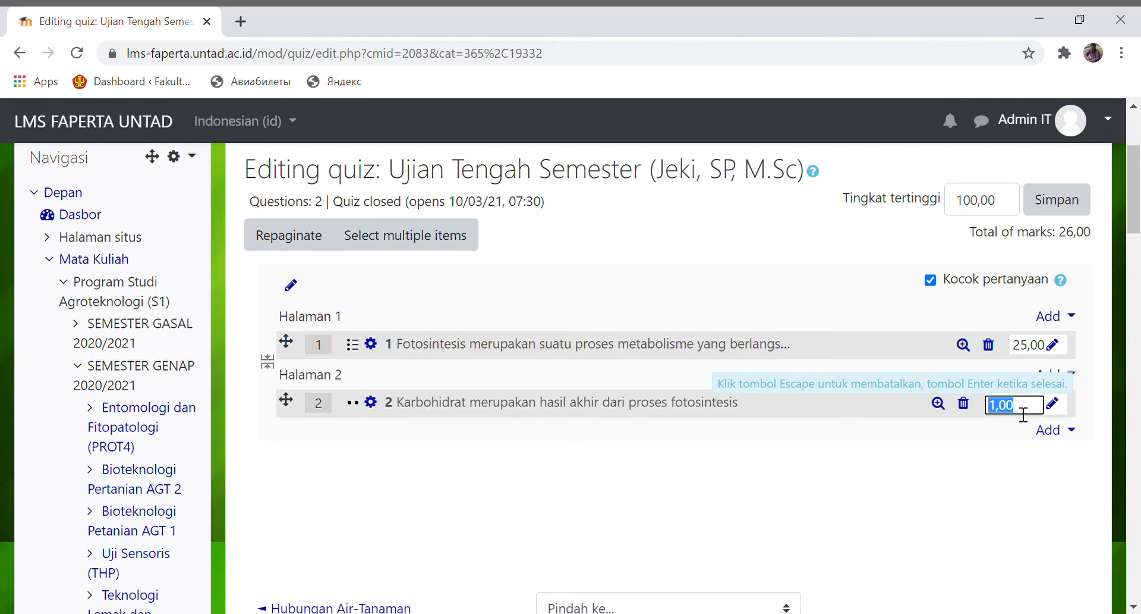
pyautogui.write('10')
pyautogui.press('Return')
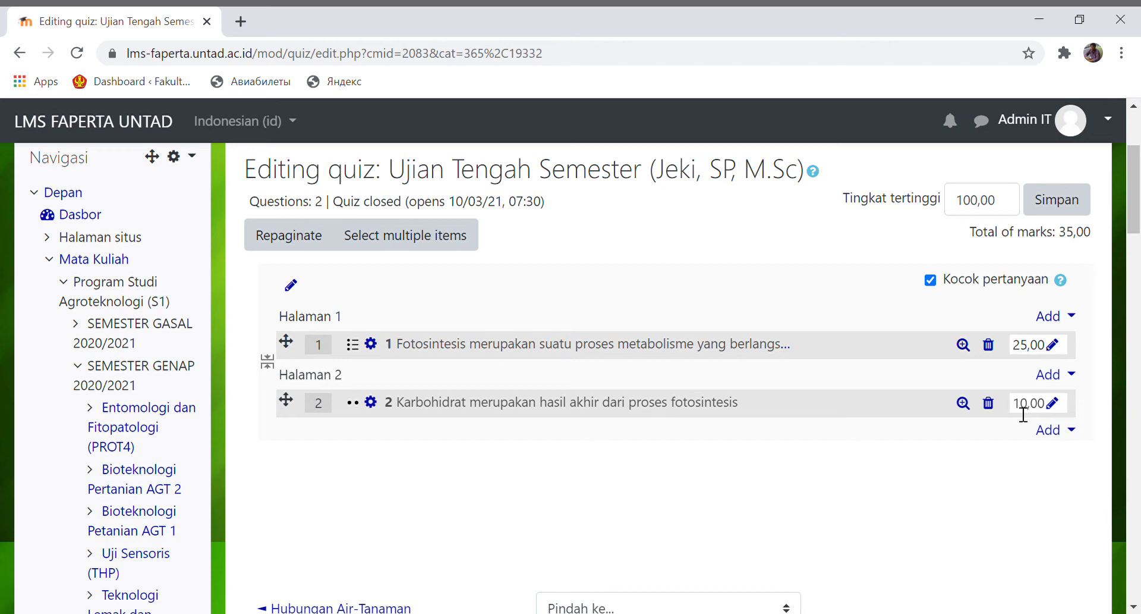
# - Add another new True/False question at the end of the quiz and name it "3"
pyautogui.click(1071, 430)
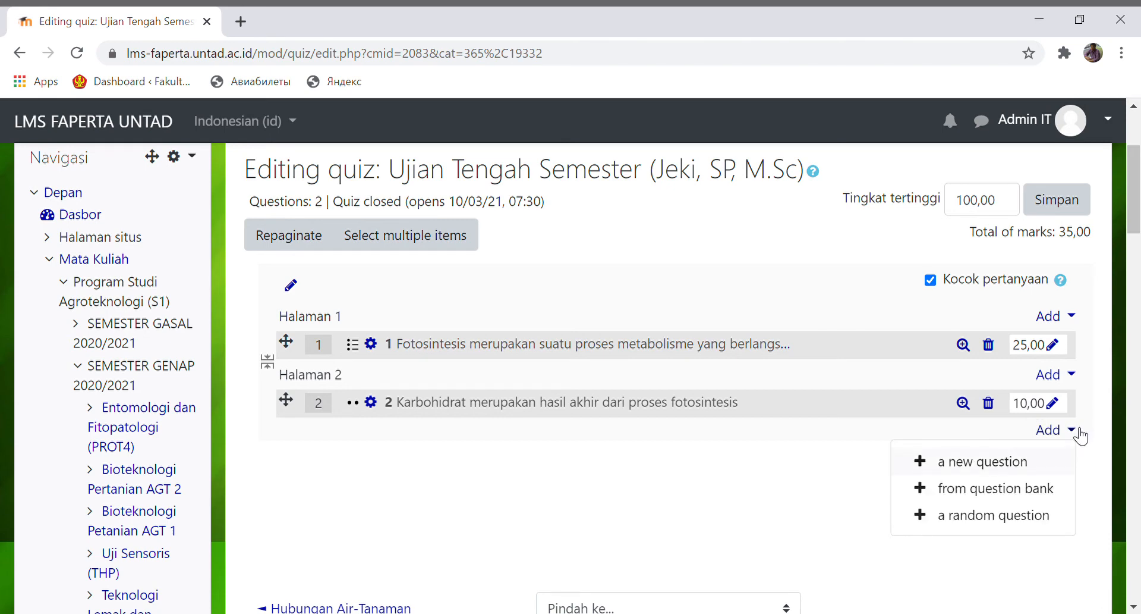
pyautogui.click(947, 465)
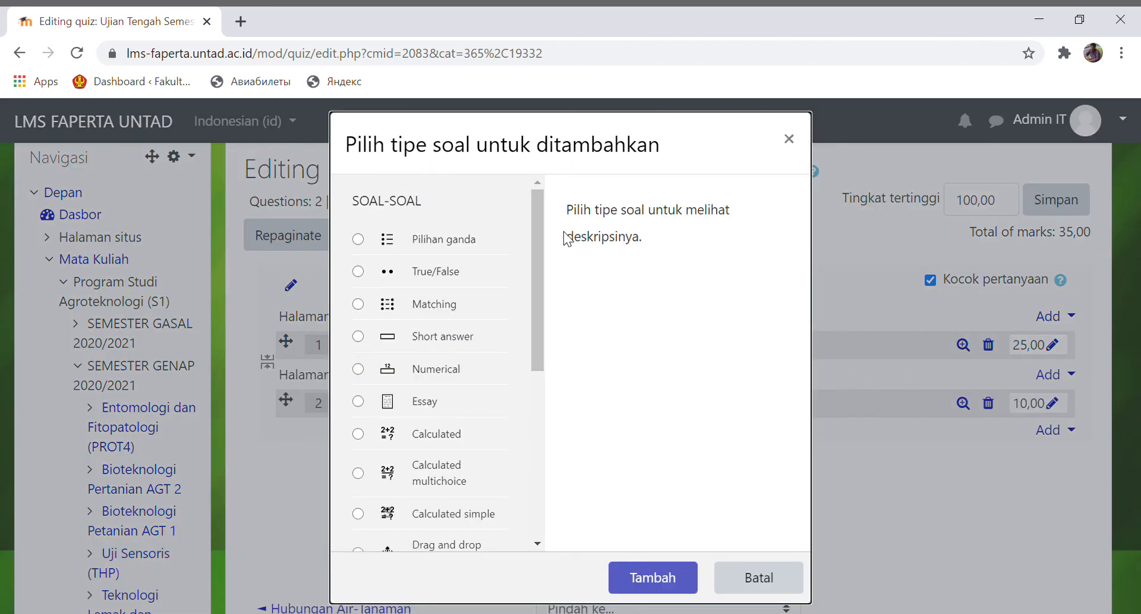
pyautogui.click(358, 271)
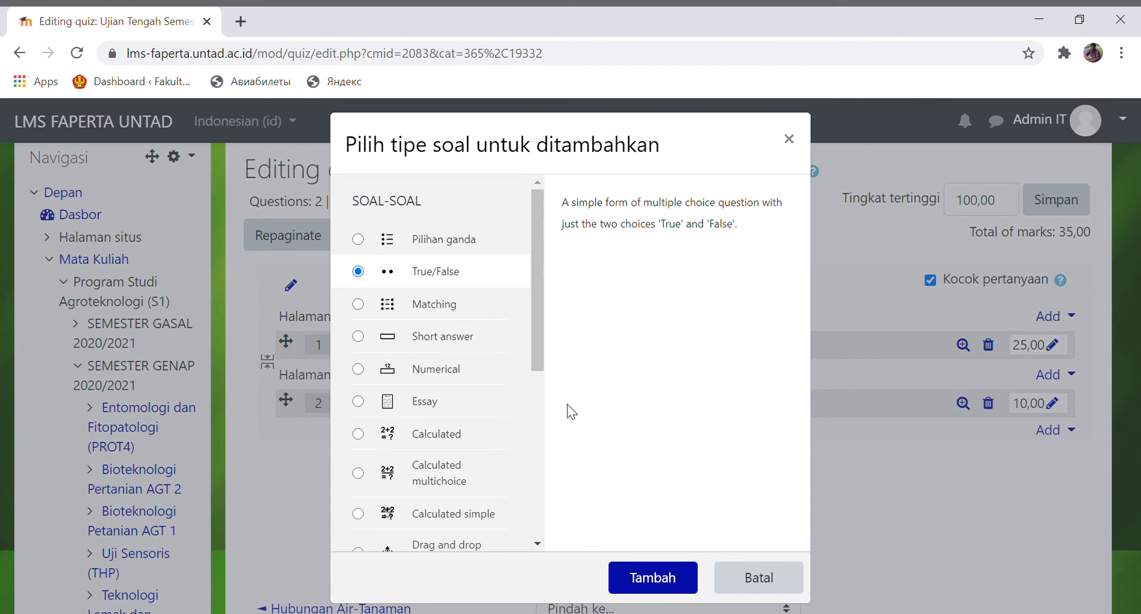
pyautogui.click(647, 583)
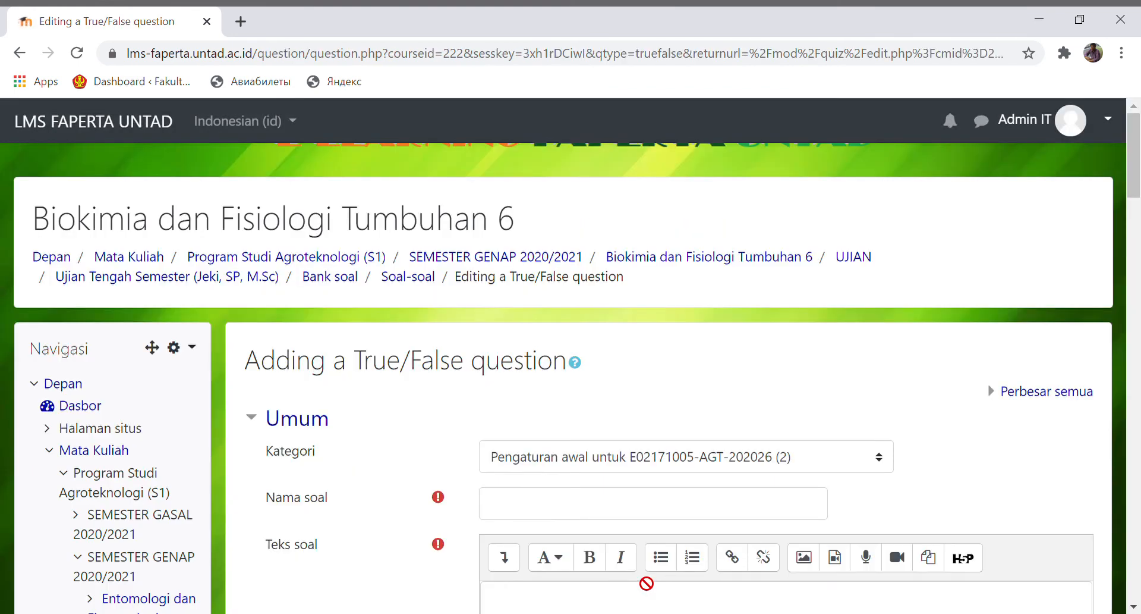
pyautogui.click(510, 510)
pyautogui.write('3')
# - Enter "Air tidak dibutuhkan dalam proses fotosintesis" as the question text of True/False question 3
pyautogui.moveTo(1136, 178); pyautogui.dragTo(1136, 226)
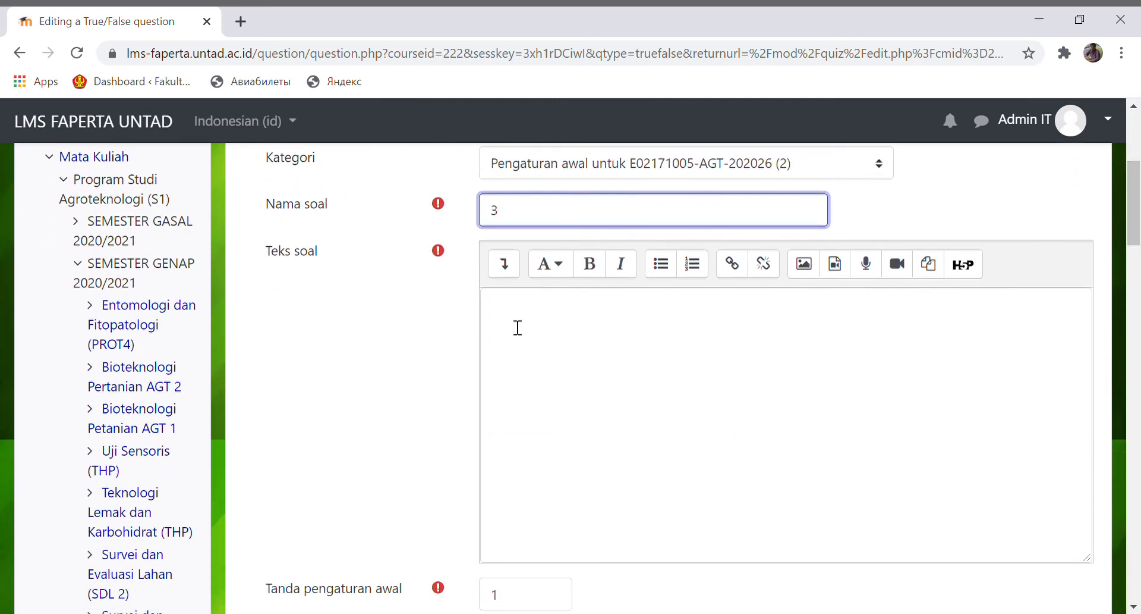
pyautogui.click(530, 326)
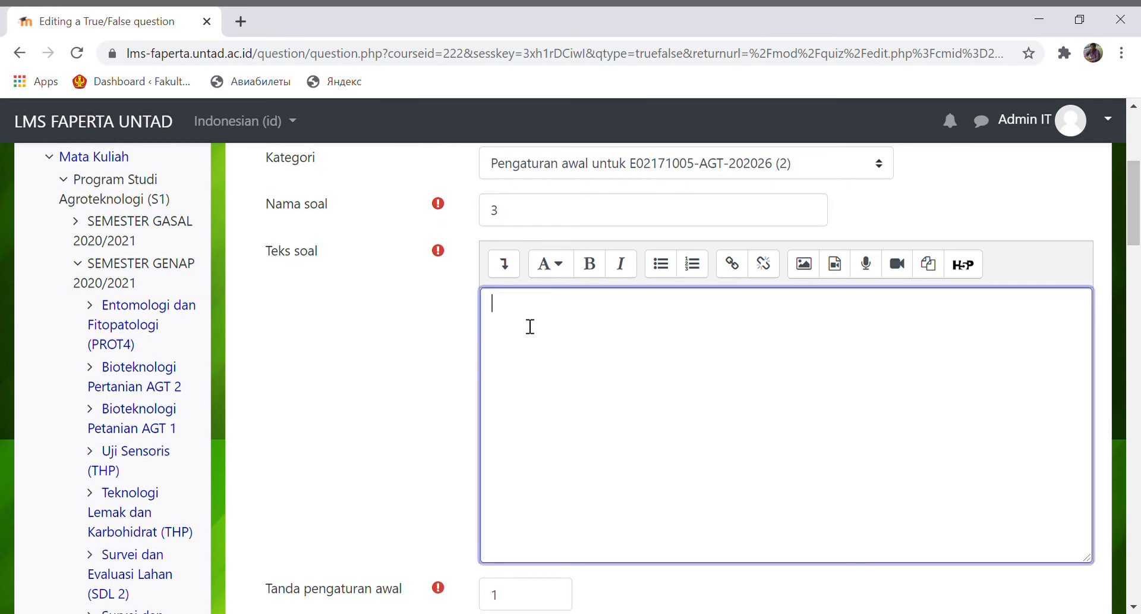
pyautogui.write('Air tidak berperan')
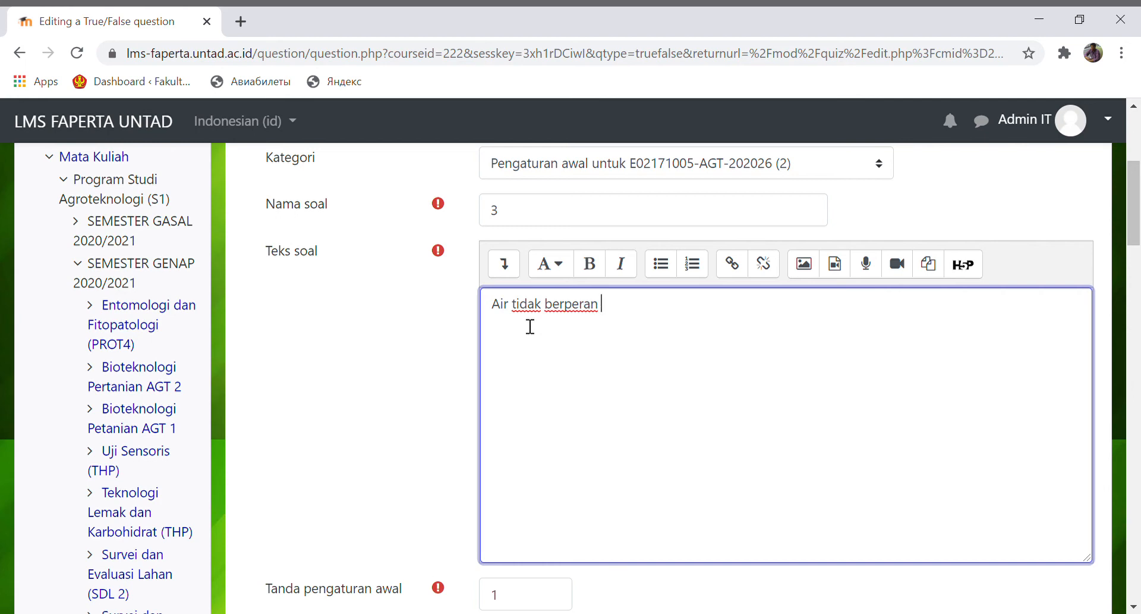
pyautogui.press('BackSpace')
pyautogui.press('BackSpace')
pyautogui.press('BackSpace')
pyautogui.press('BackSpace')
pyautogui.press('BackSpace')
pyautogui.press('BackSpace')
pyautogui.press('BackSpace')
pyautogui.press('BackSpace')
pyautogui.press('BackSpace')
pyautogui.write('dibutuhkan dalam proses fot')
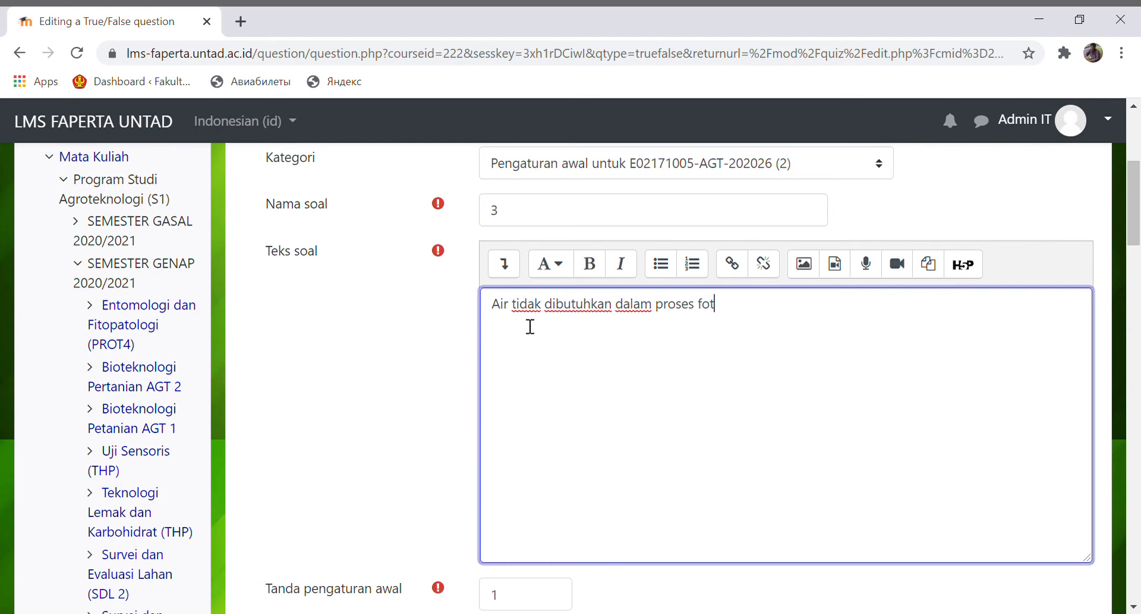
pyautogui.write('osintesis')
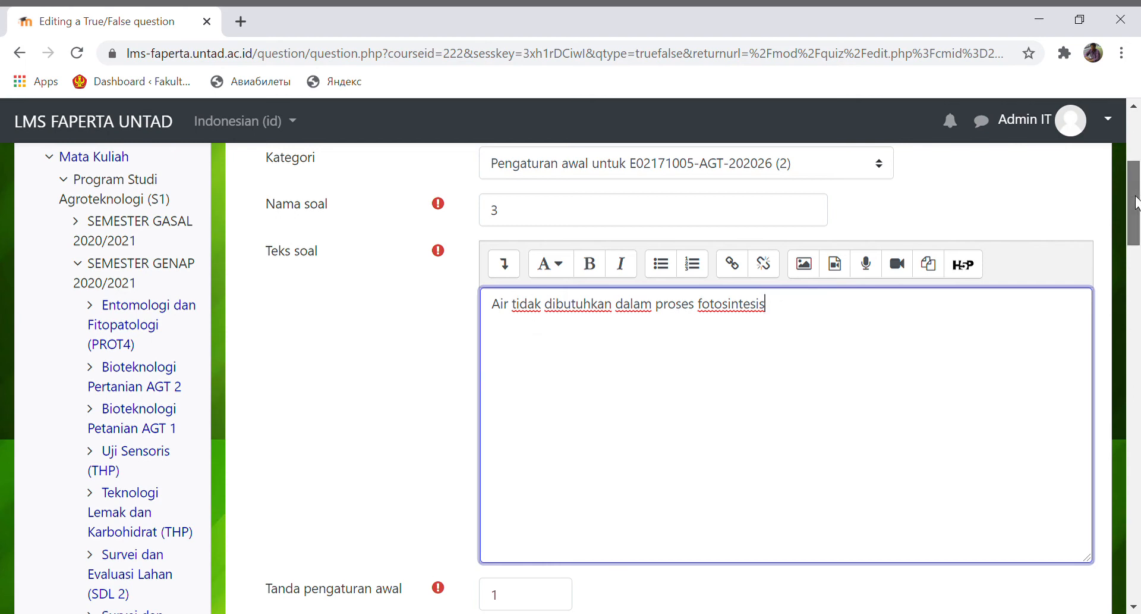
# - Keep False as the correct answer of the question about water and save it to the quiz
pyautogui.moveTo(1136, 202); pyautogui.dragTo(1133, 300)
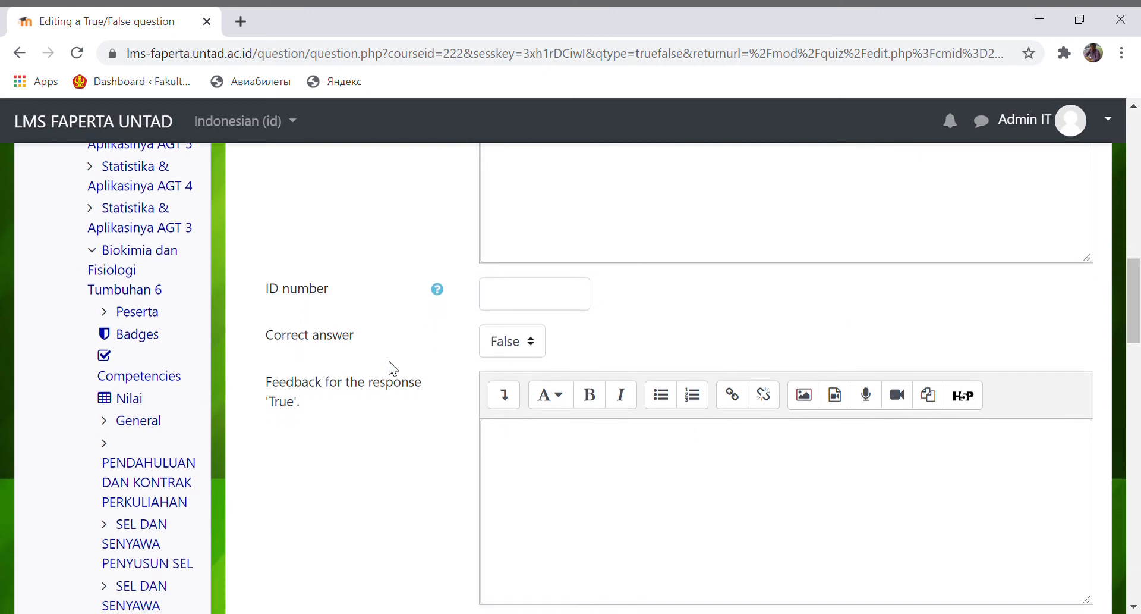
pyautogui.click(530, 344)
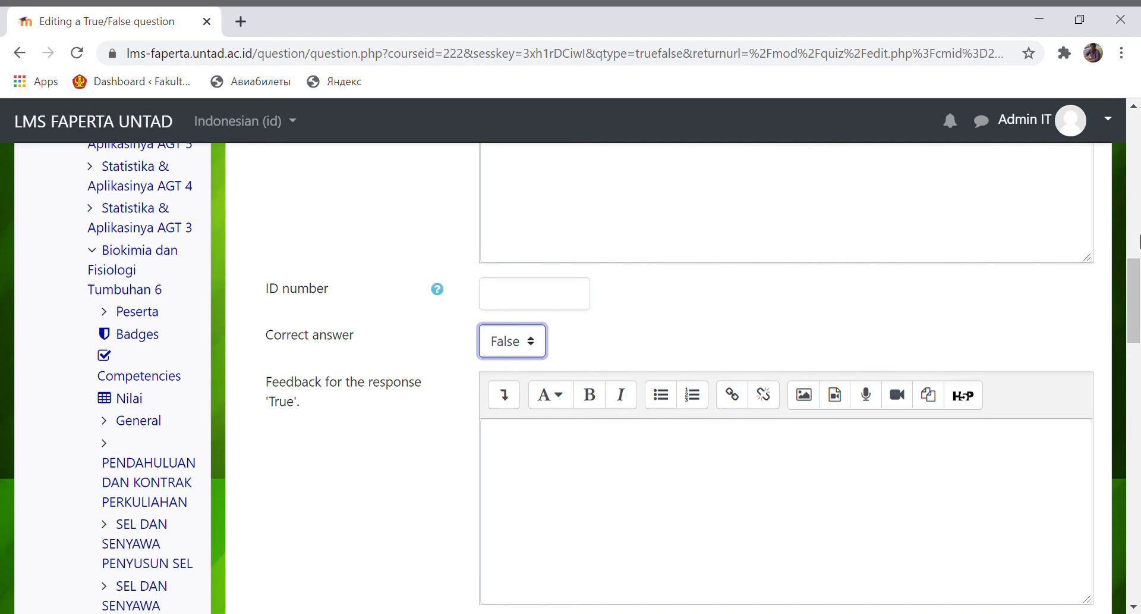
pyautogui.moveTo(1138, 284); pyautogui.dragTo(1127, 387)
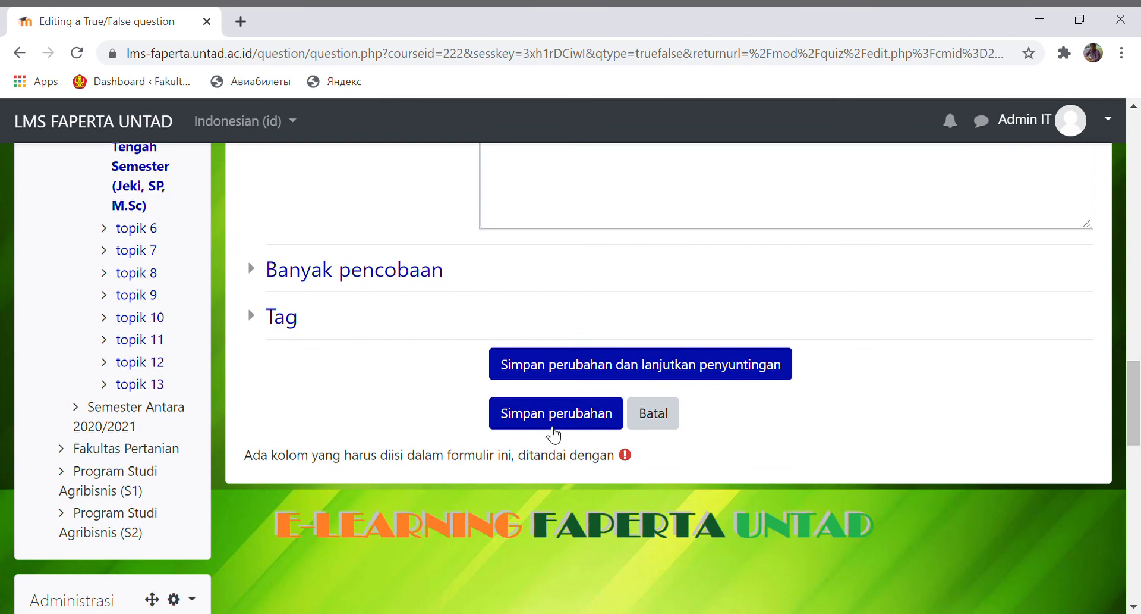
pyautogui.click(572, 423)
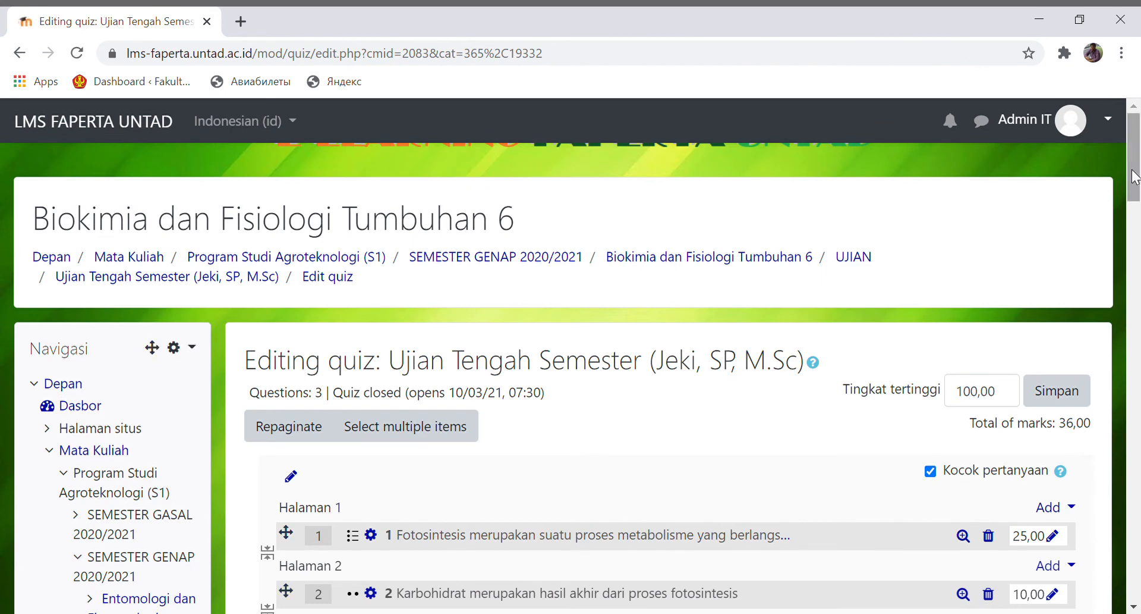
# - Set the mark of question 3, about water in photosynthesis, to 15
pyautogui.moveTo(1135, 178); pyautogui.dragTo(1135, 228)
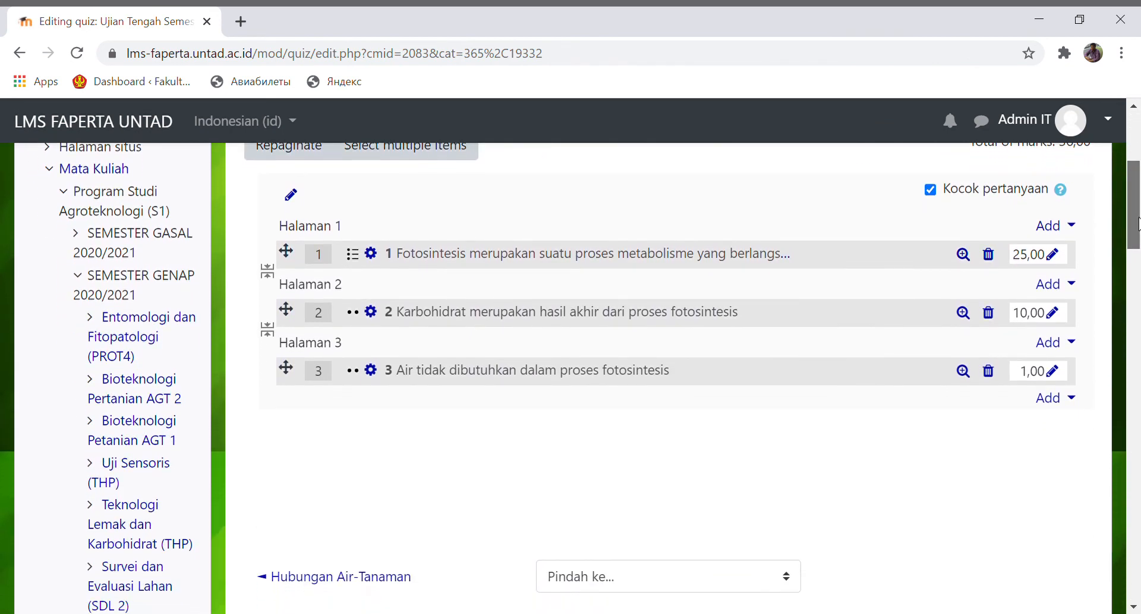
pyautogui.click(1061, 375)
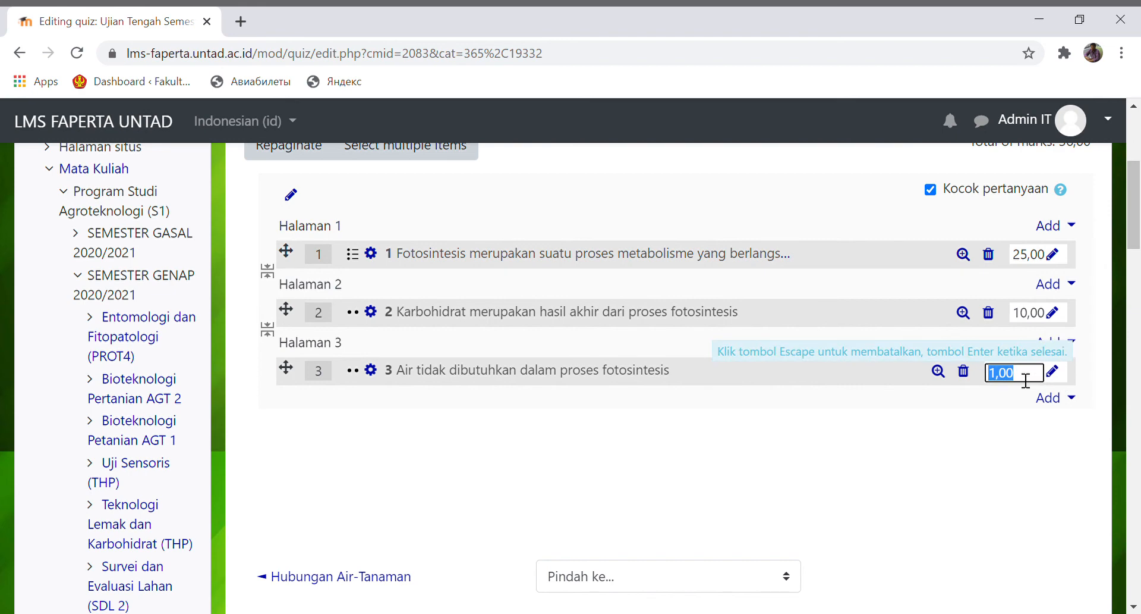
pyautogui.write('15,00')
pyautogui.press('Return')
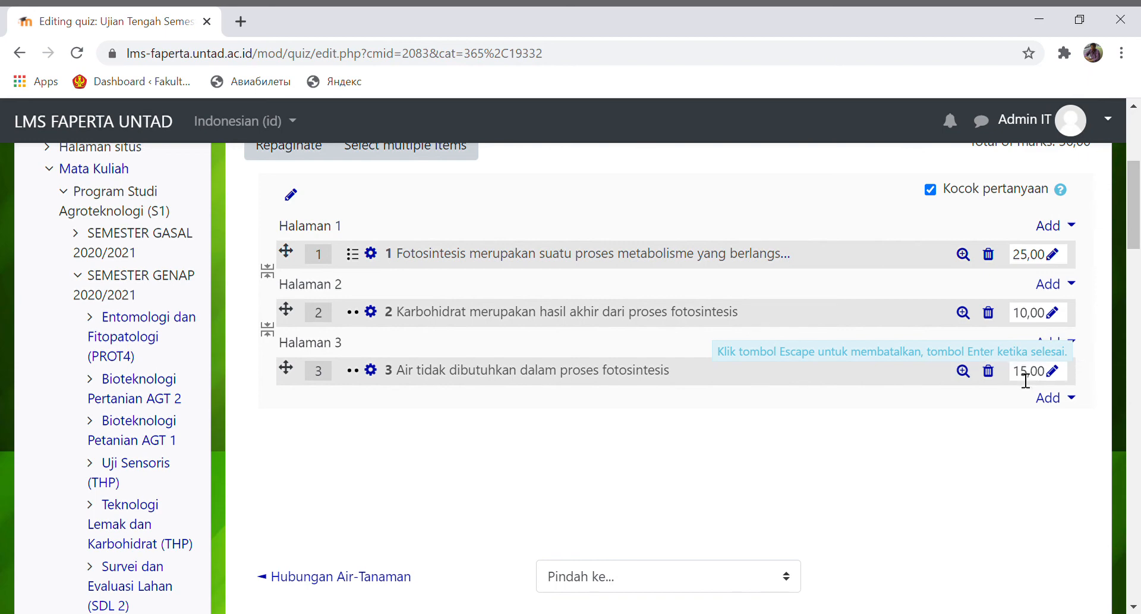
# - Add a new Essay question at the end of the quiz and name it "4"
pyautogui.moveTo(1134, 215)
pyautogui.mouseDown()
pyautogui.moveTo(1135, 200)
pyautogui.moveTo(1134, 219)
pyautogui.mouseUp()
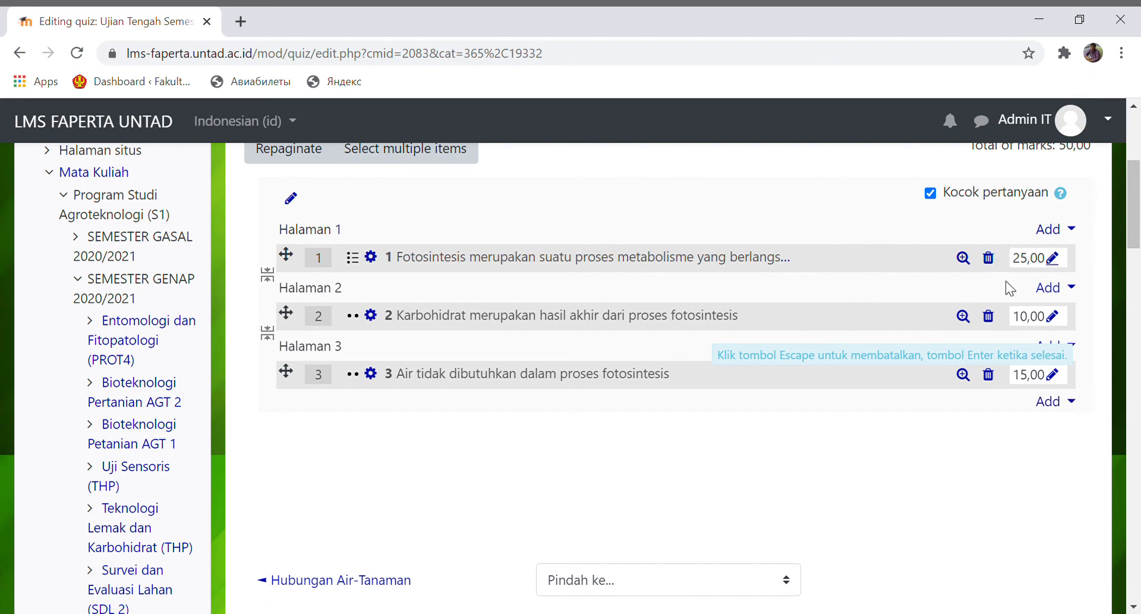
pyautogui.click(1072, 404)
pyautogui.click(948, 438)
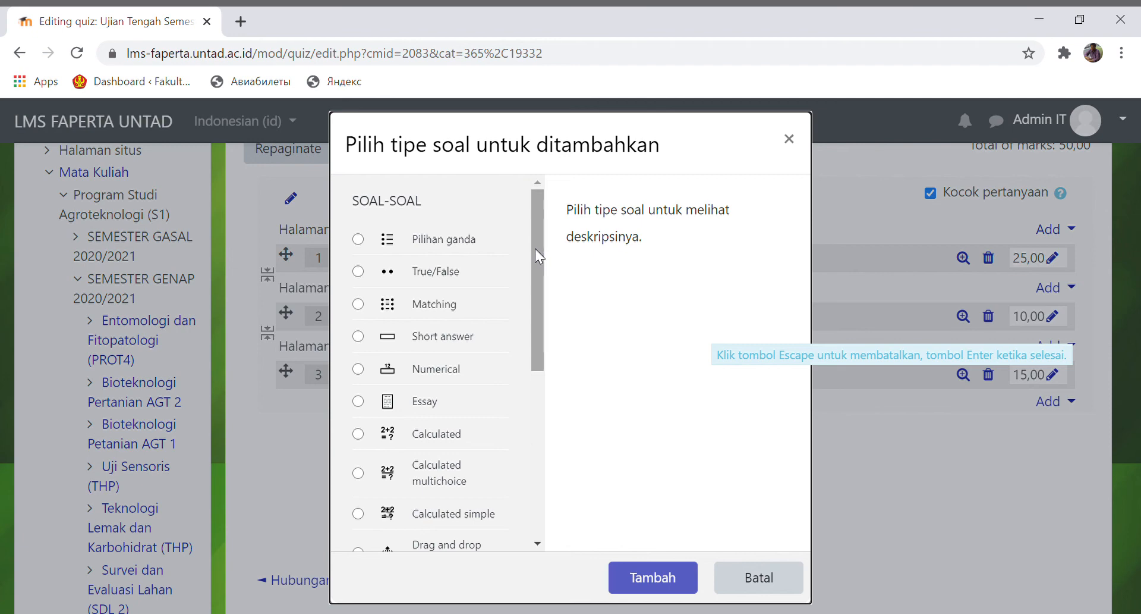
pyautogui.moveTo(535, 248); pyautogui.dragTo(541, 288)
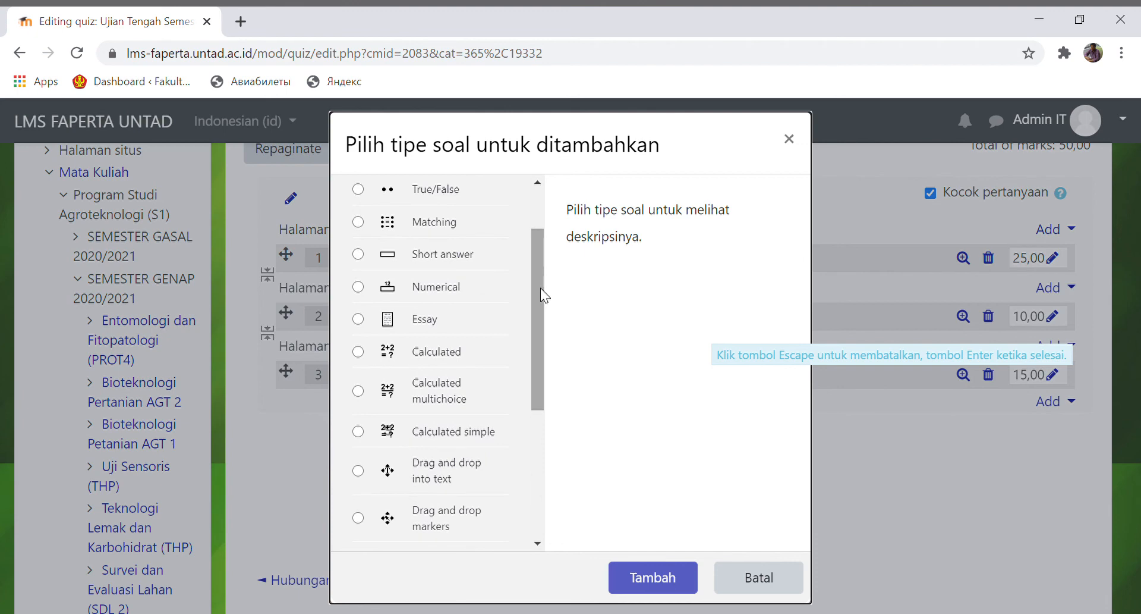
pyautogui.click(360, 321)
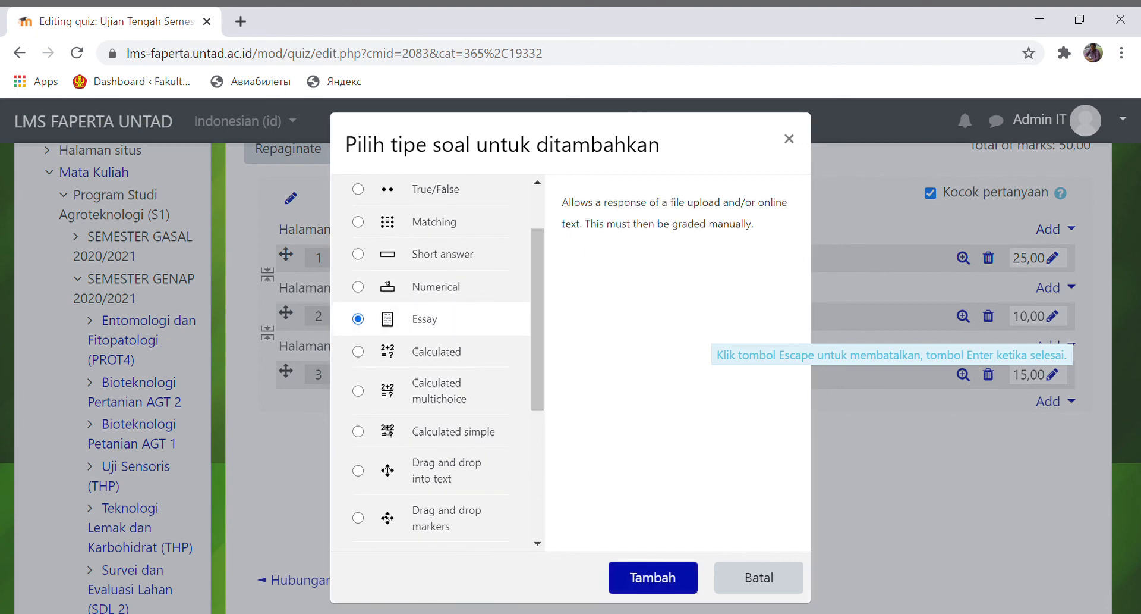
pyautogui.click(648, 586)
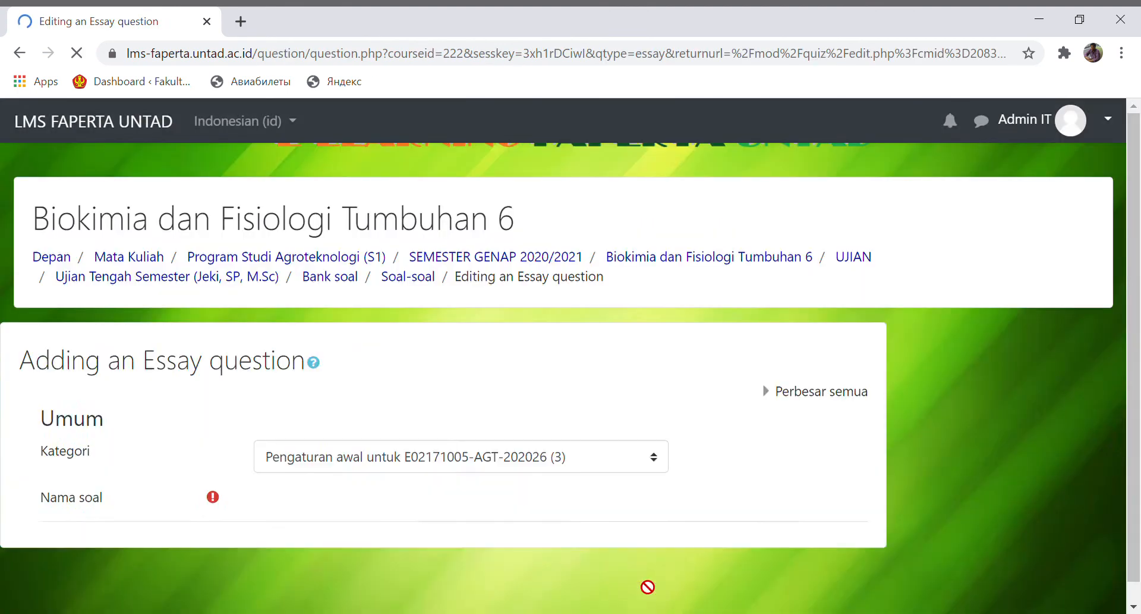
pyautogui.click(503, 511)
pyautogui.write('4')
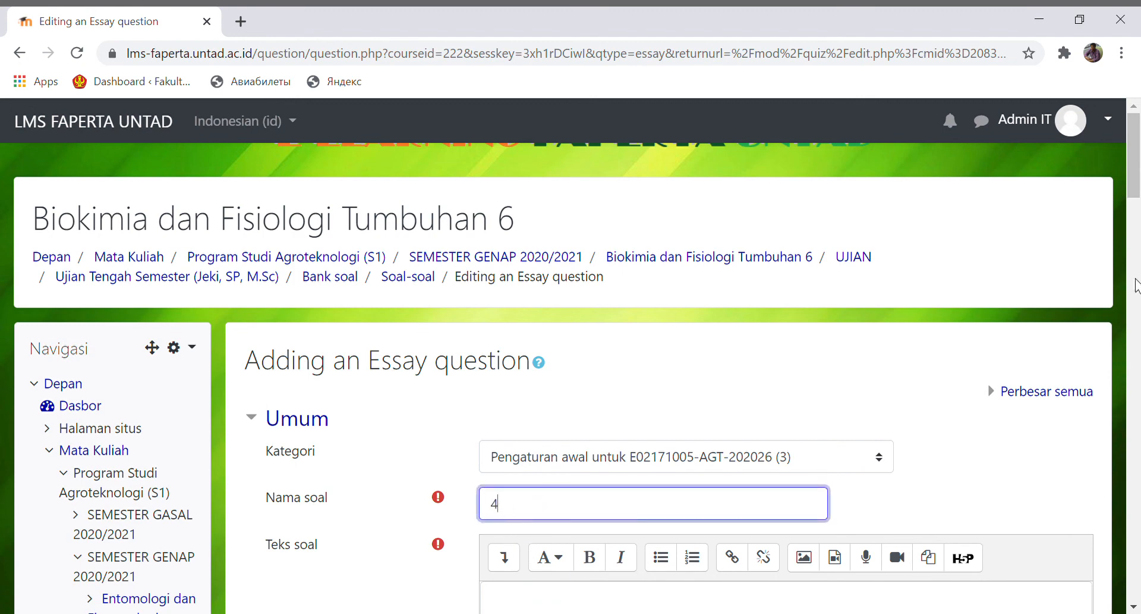
# - Enter "Bagaimana tanaman merespon kondisi cekaman kekeringan ?" as the text of the essay question
pyautogui.moveTo(1135, 159); pyautogui.dragTo(1134, 204)
pyautogui.click(515, 324)
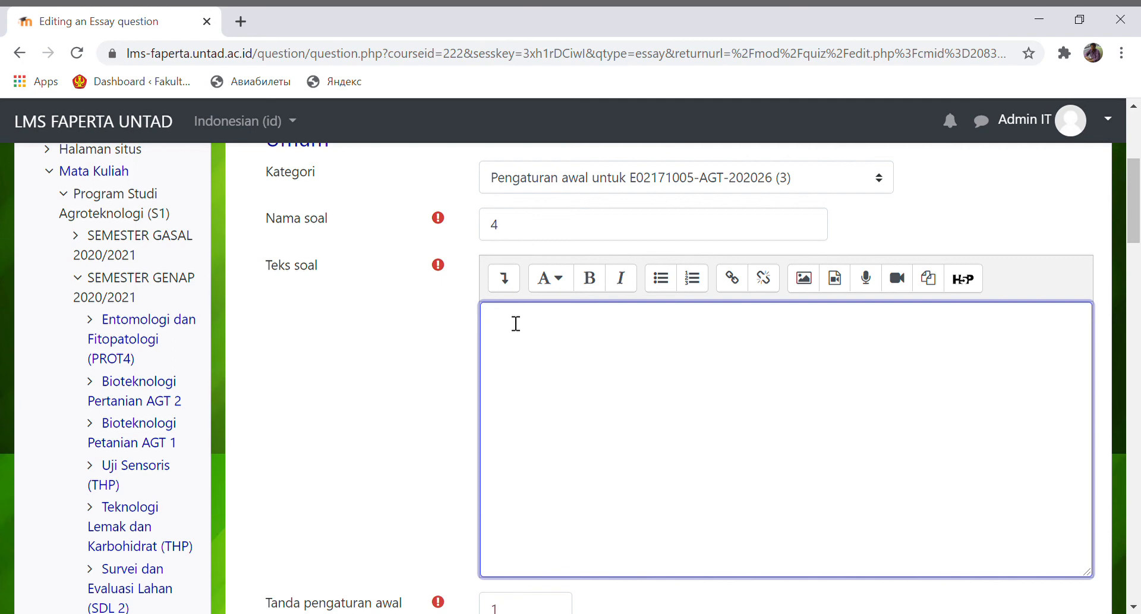
pyautogui.write('Apa')
pyautogui.press('BackSpace')
pyautogui.press('BackSpace')
pyautogui.press('BackSpace')
pyautogui.write('Bagaimana tanaman merespon kondisi')
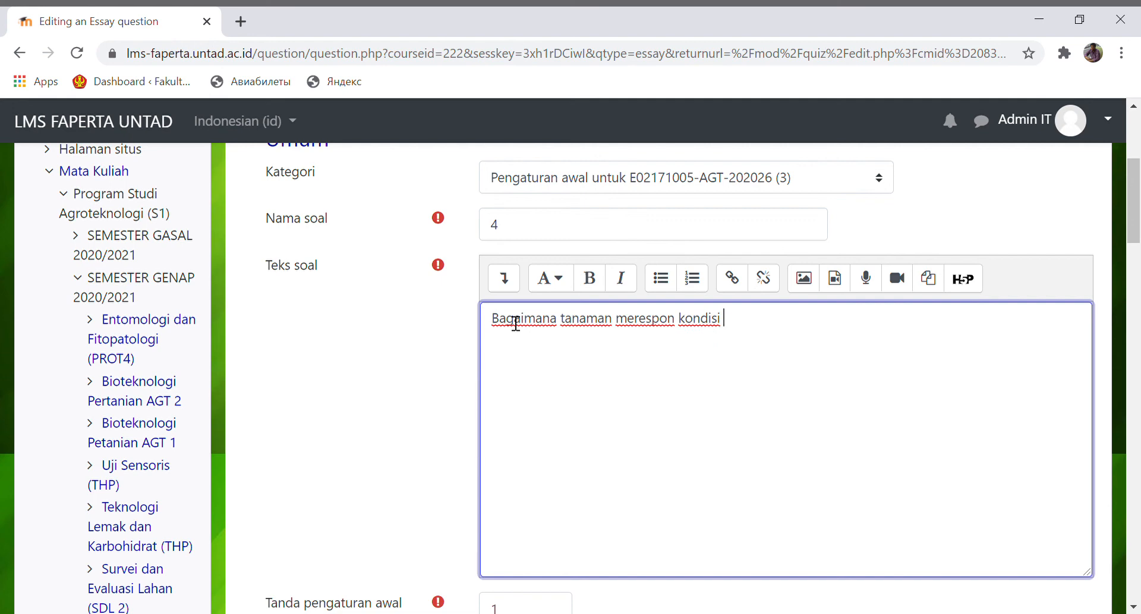
pyautogui.write(' cekaman keker')
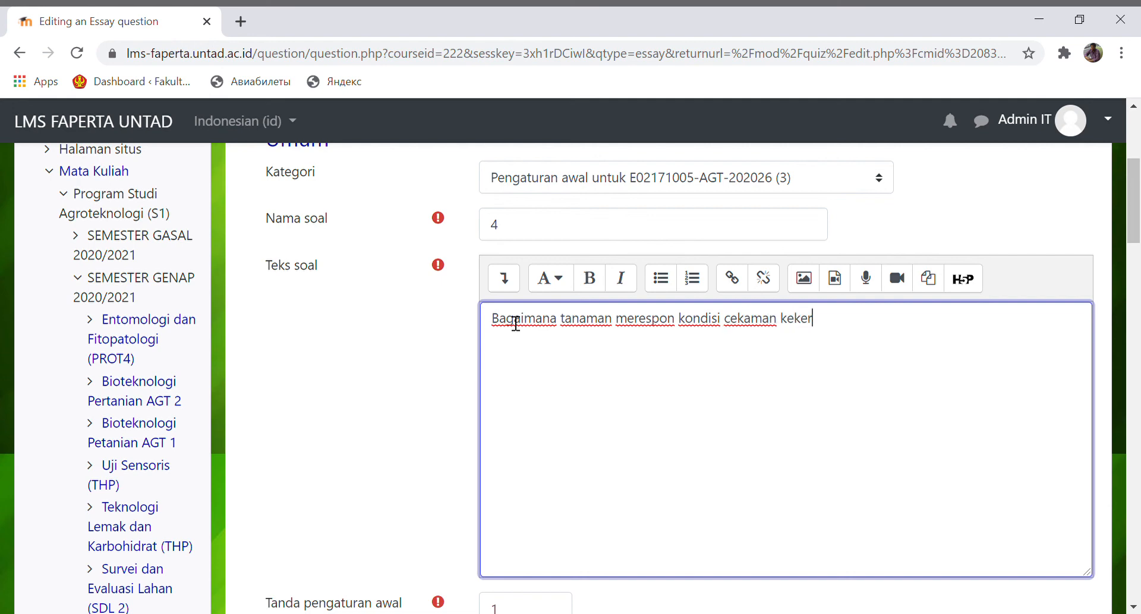
pyautogui.write('ingan ?')
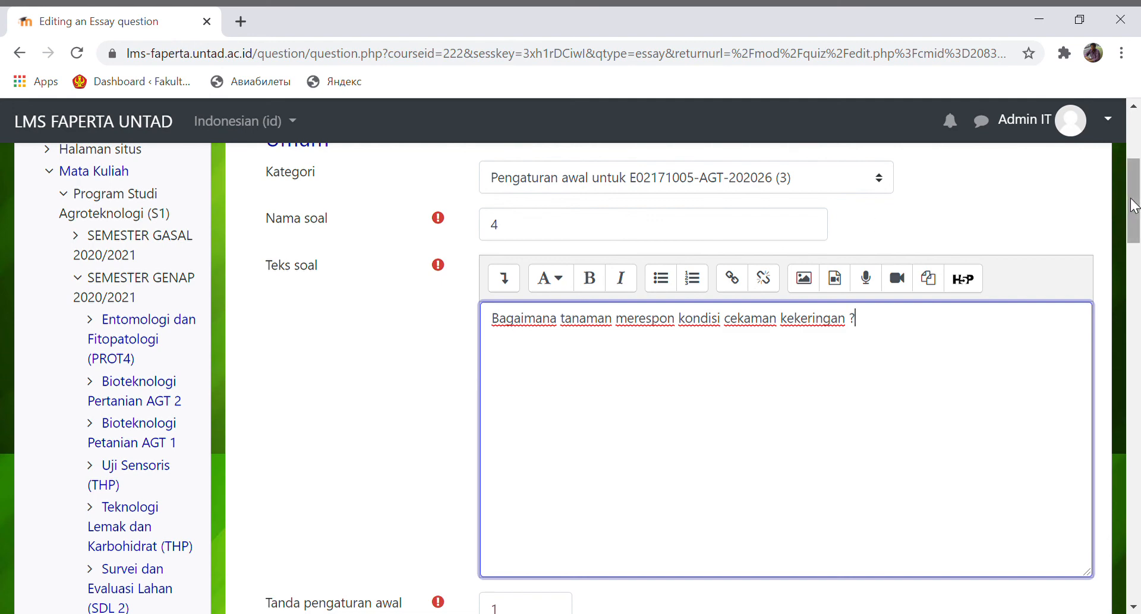
# - Set the essay's input box size to 40 lines, keeping the HTML editor response format and Allow attachments at Tidak
pyautogui.moveTo(1134, 205); pyautogui.dragTo(1137, 324)
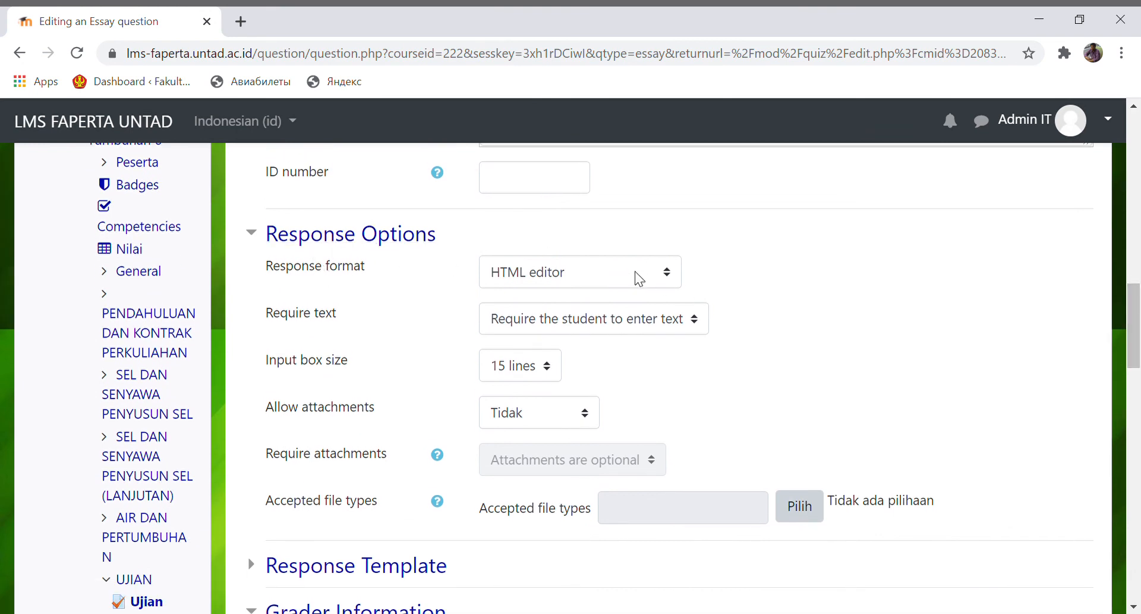
pyautogui.click(667, 283)
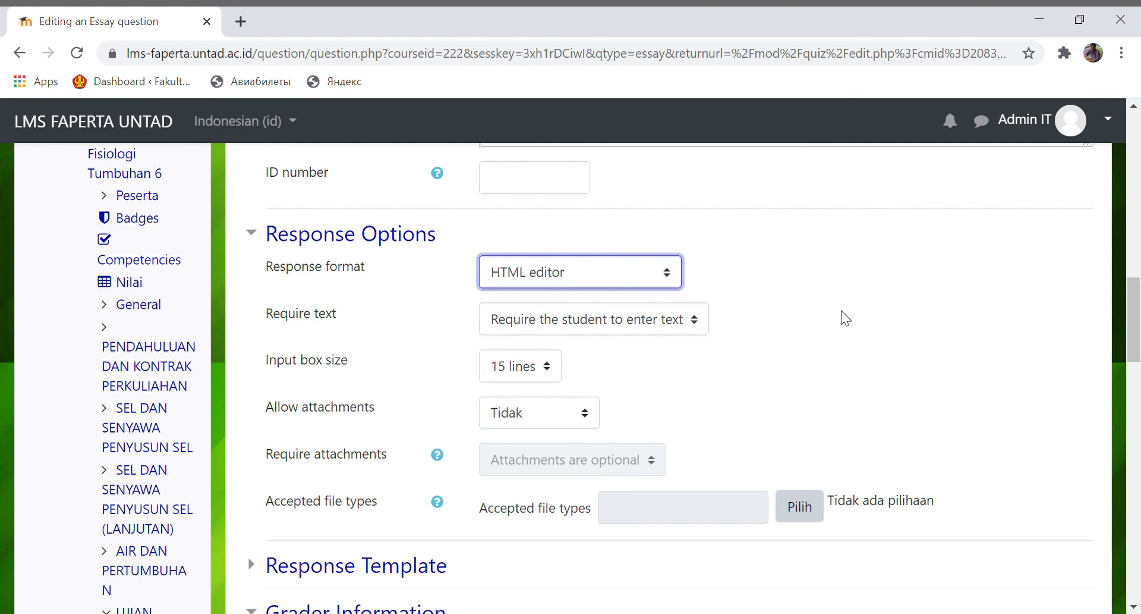
pyautogui.click(547, 373)
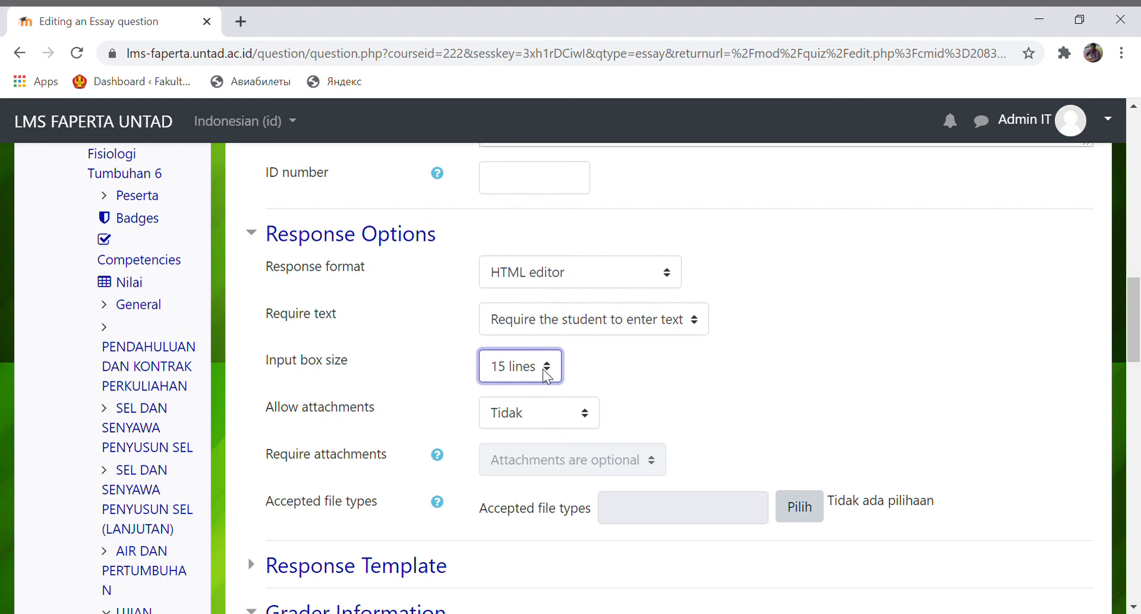
pyautogui.click(507, 527)
pyautogui.click(588, 418)
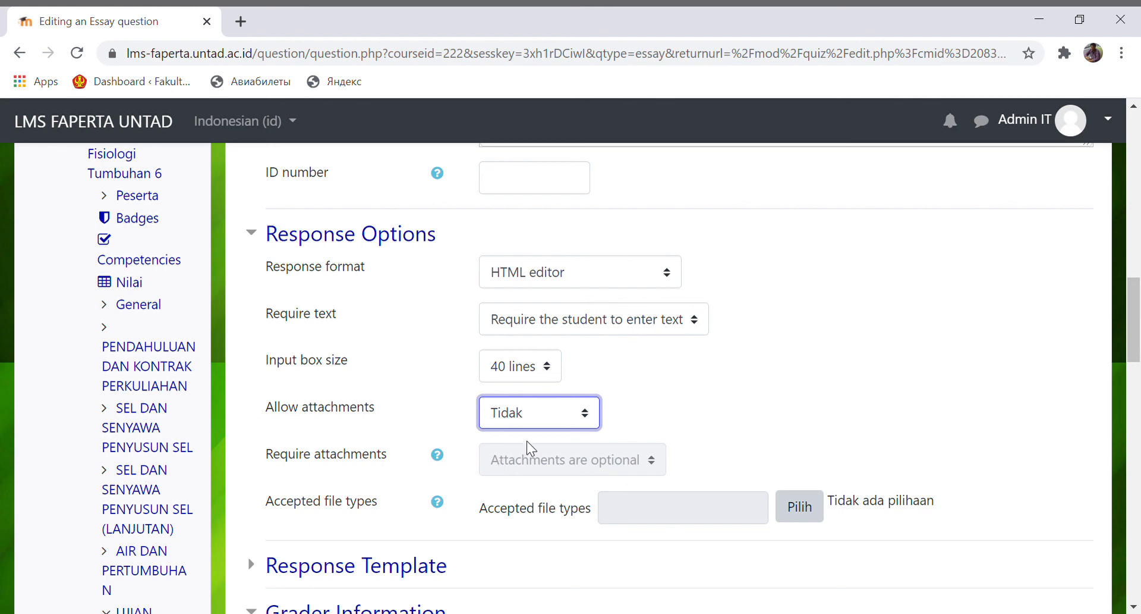
pyautogui.click(672, 400)
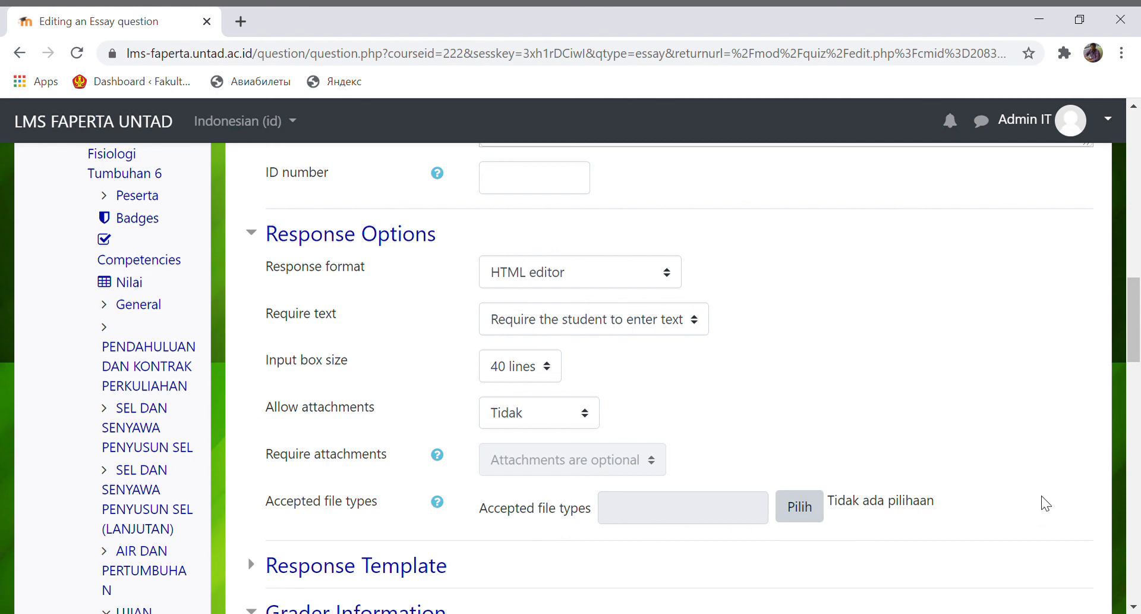
# - Leave the information for graders empty and save the essay question to the quiz
pyautogui.moveTo(1136, 331); pyautogui.dragTo(1125, 387)
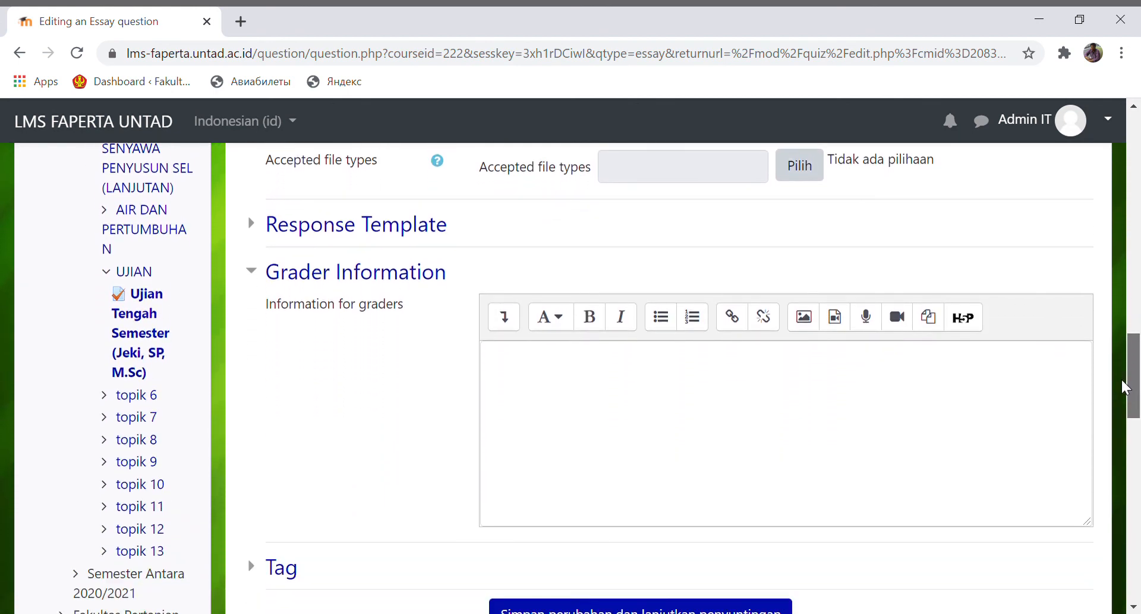
pyautogui.moveTo(1120, 412); pyautogui.dragTo(1136, 401)
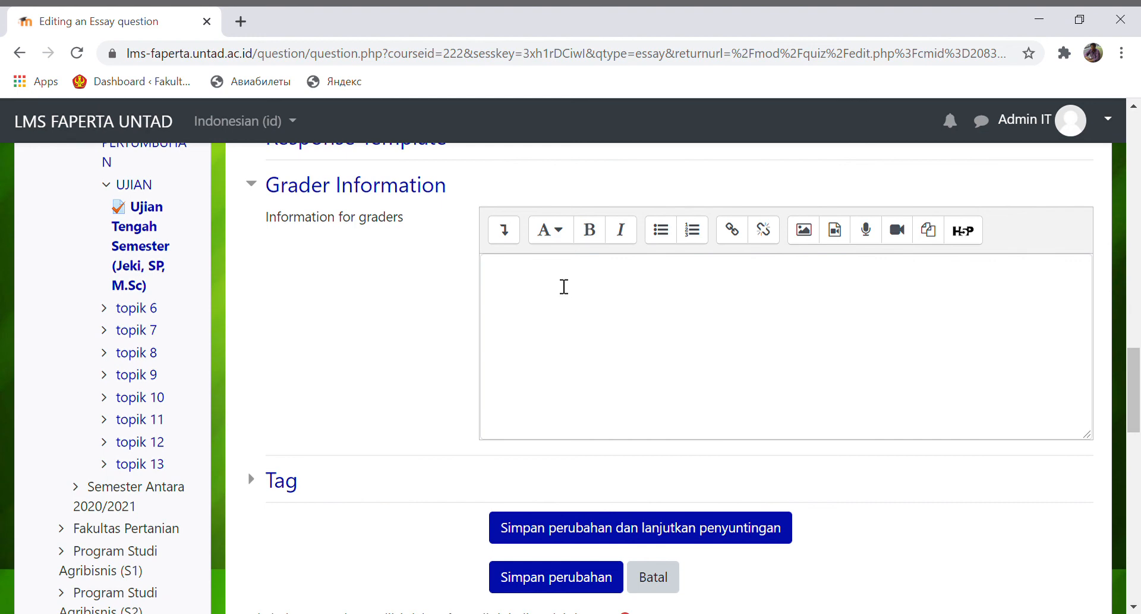
pyautogui.click(559, 284)
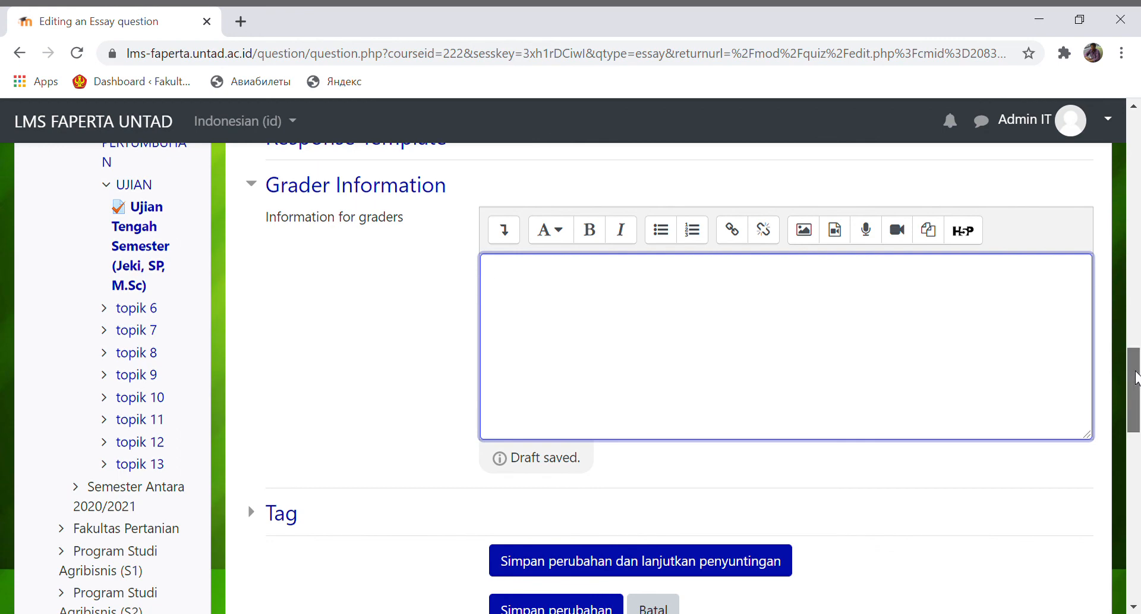
pyautogui.scroll(-2, 1134, 387)
pyautogui.moveTo(1135, 403)
pyautogui.mouseDown()
pyautogui.moveTo(1136, 416)
pyautogui.moveTo(1137, 384)
pyautogui.mouseUp()
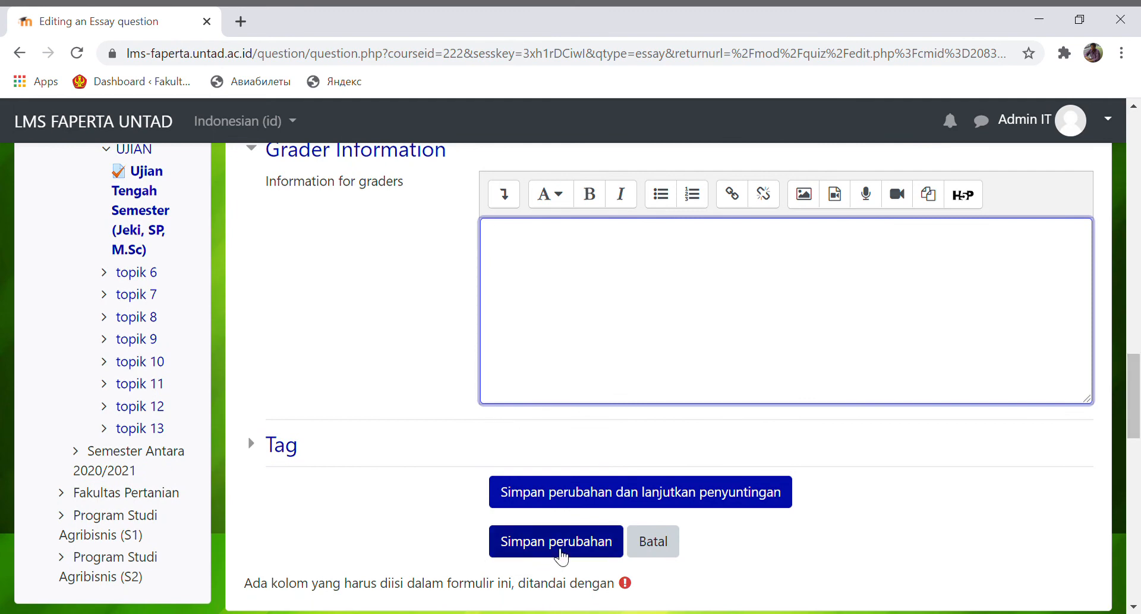
pyautogui.click(565, 553)
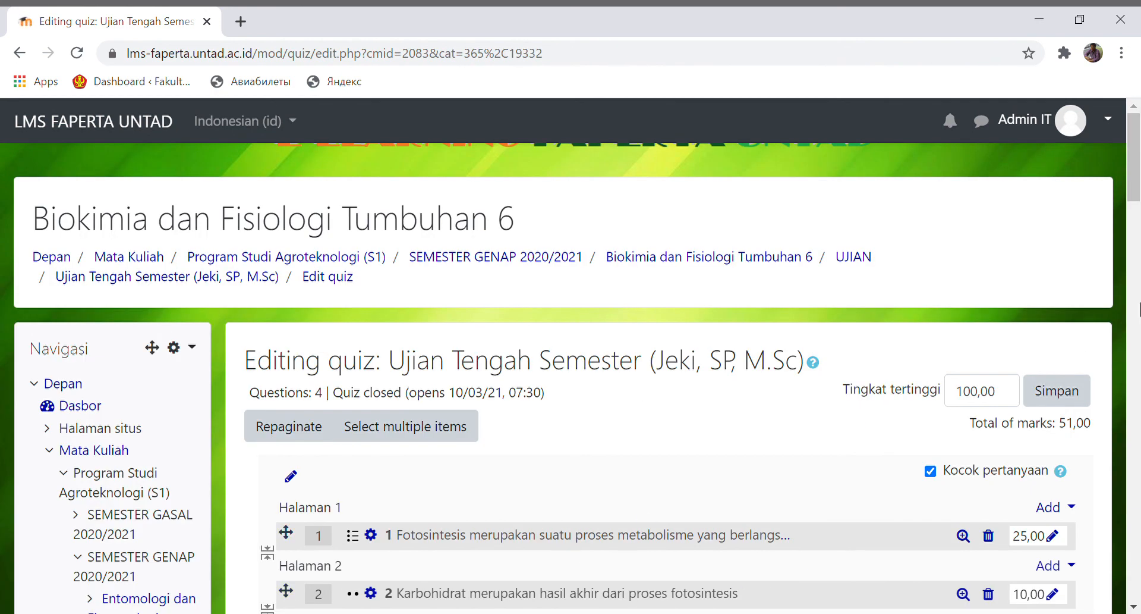
# - Set the mark of essay question 4, about drought stress, to 50
pyautogui.moveTo(1135, 164); pyautogui.dragTo(1103, 231)
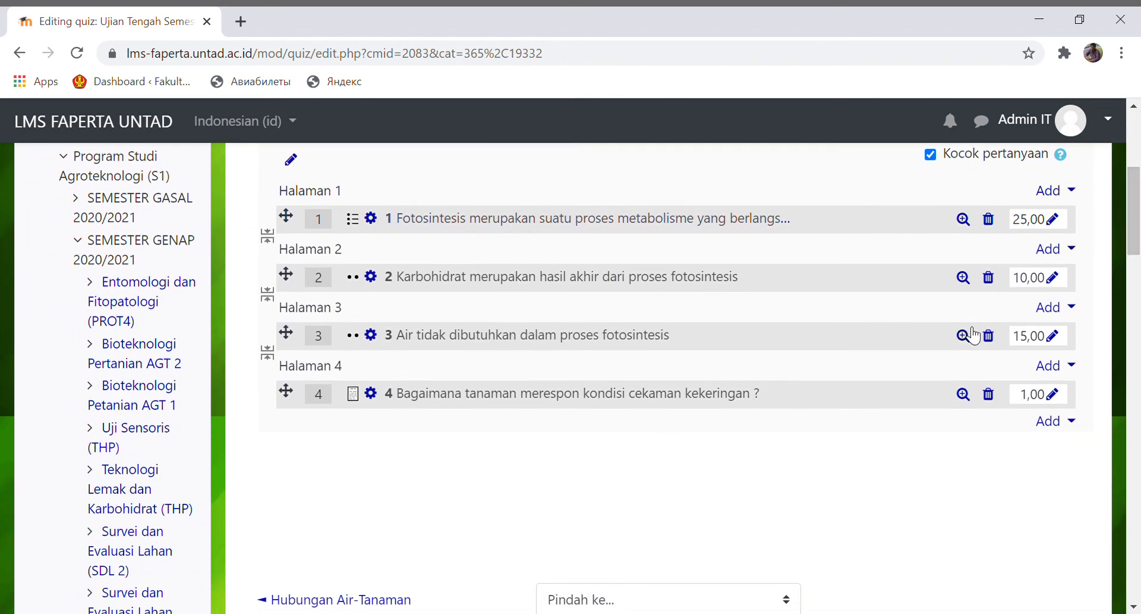
pyautogui.click(1058, 400)
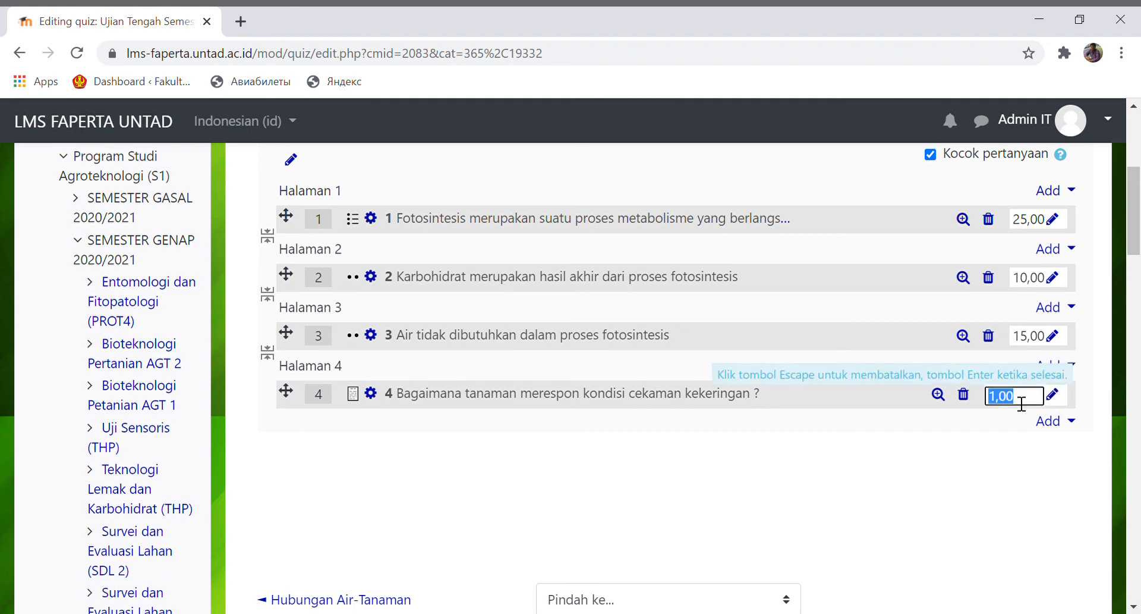
pyautogui.write('50,00')
pyautogui.press('Return')
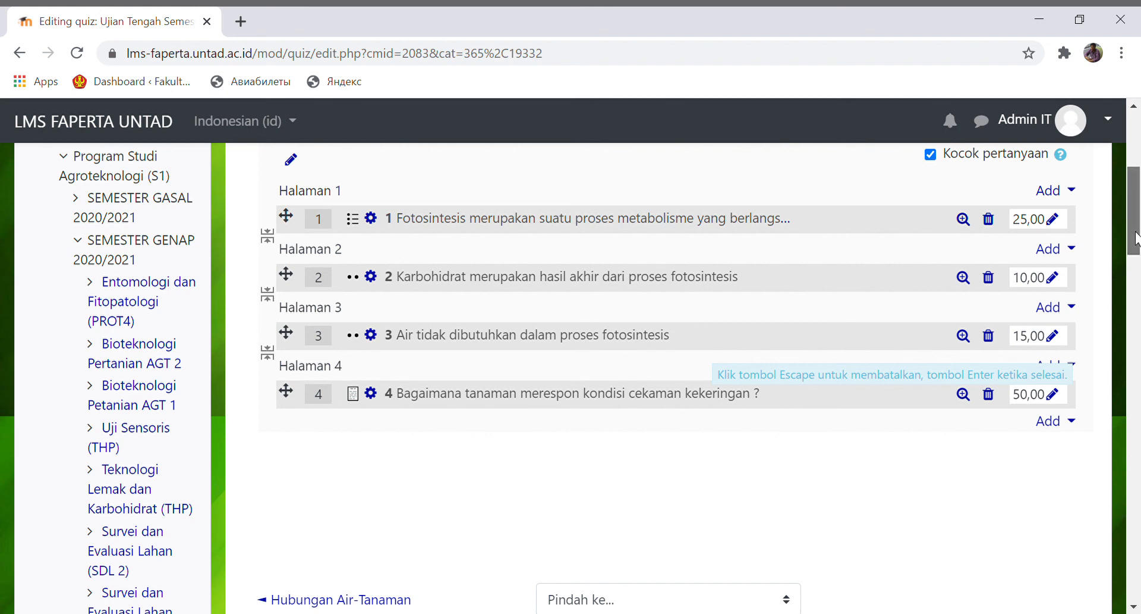
# - Review the quiz's total of marks against the maximum grade and the mark of each question
pyautogui.scroll(5, 1136, 237)
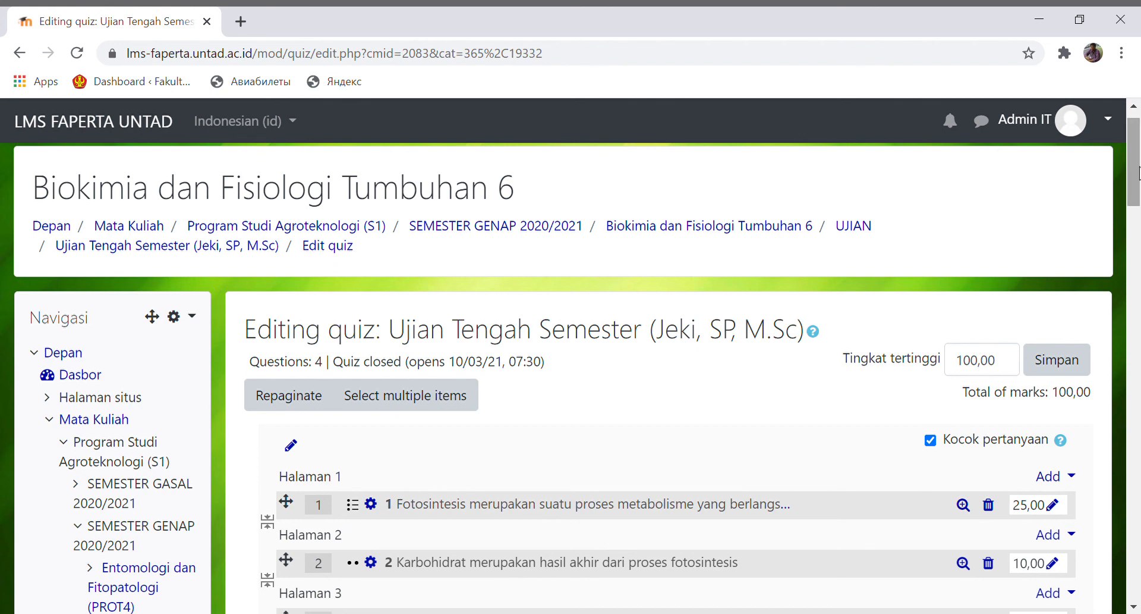
pyautogui.moveTo(1134, 170); pyautogui.dragTo(1134, 216)
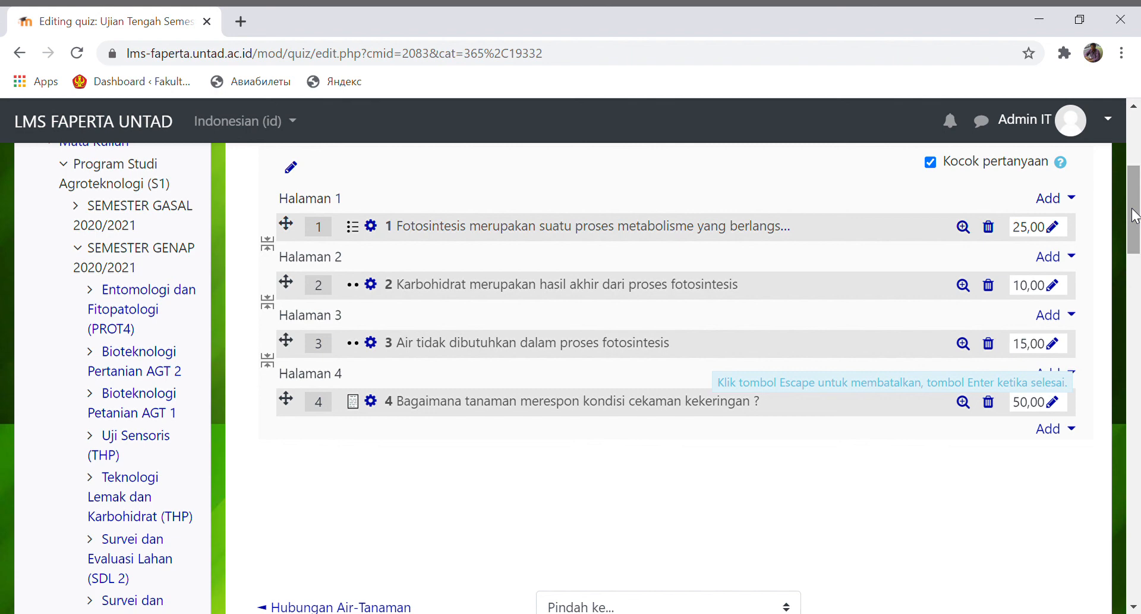
pyautogui.moveTo(1137, 206); pyautogui.dragTo(1137, 129)
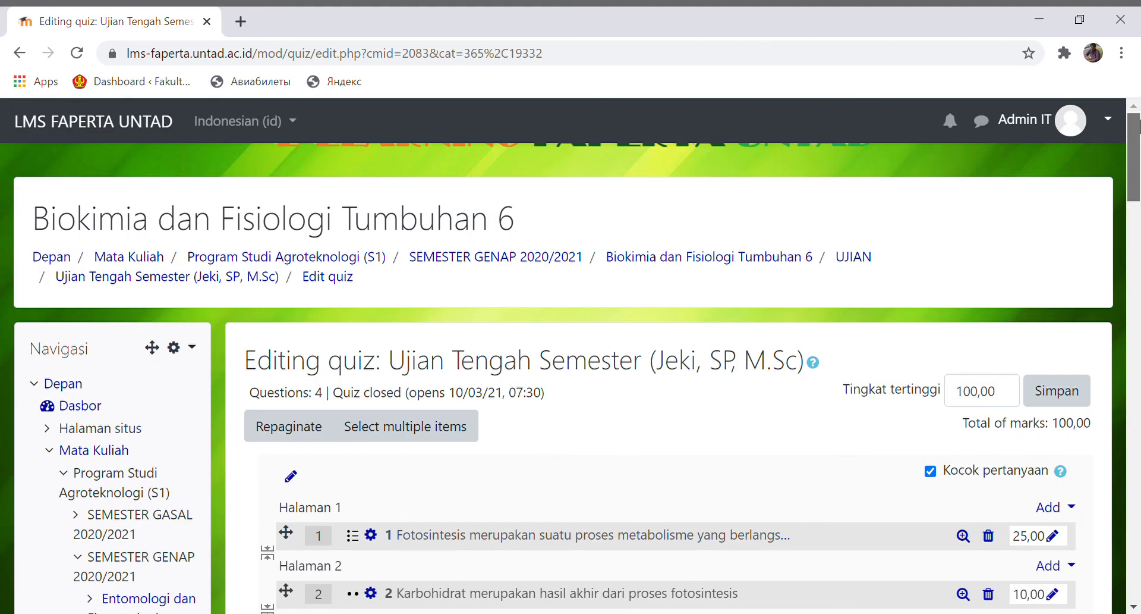
pyautogui.moveTo(1140, 121); pyautogui.dragTo(1136, 175)
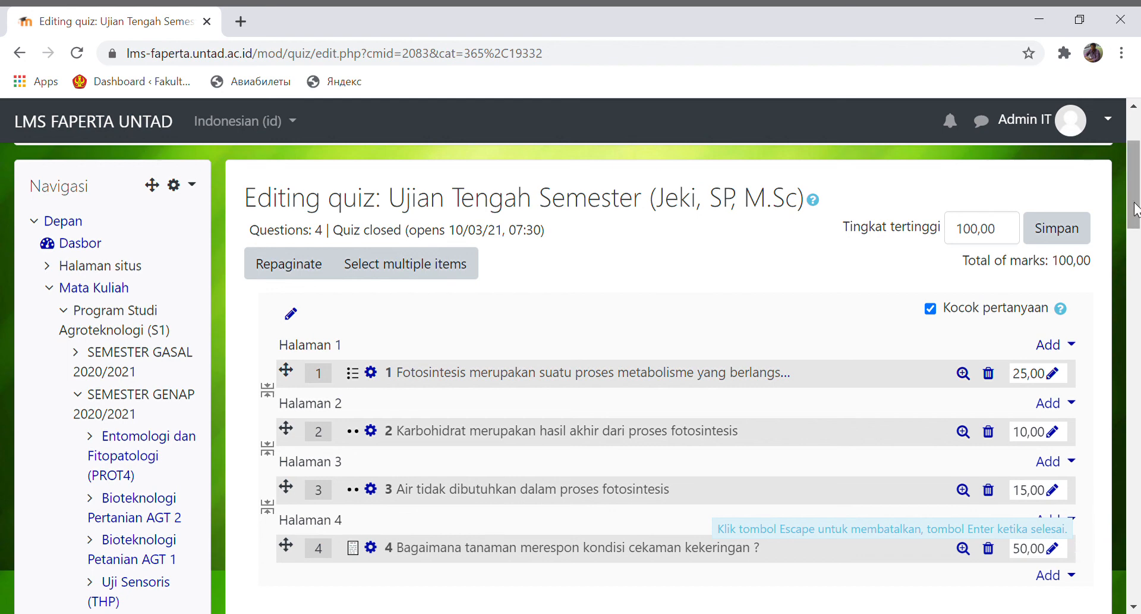
pyautogui.moveTo(1134, 200)
pyautogui.mouseDown()
pyautogui.moveTo(1131, 250)
pyautogui.moveTo(1132, 180)
pyautogui.moveTo(1134, 200)
pyautogui.mouseUp()
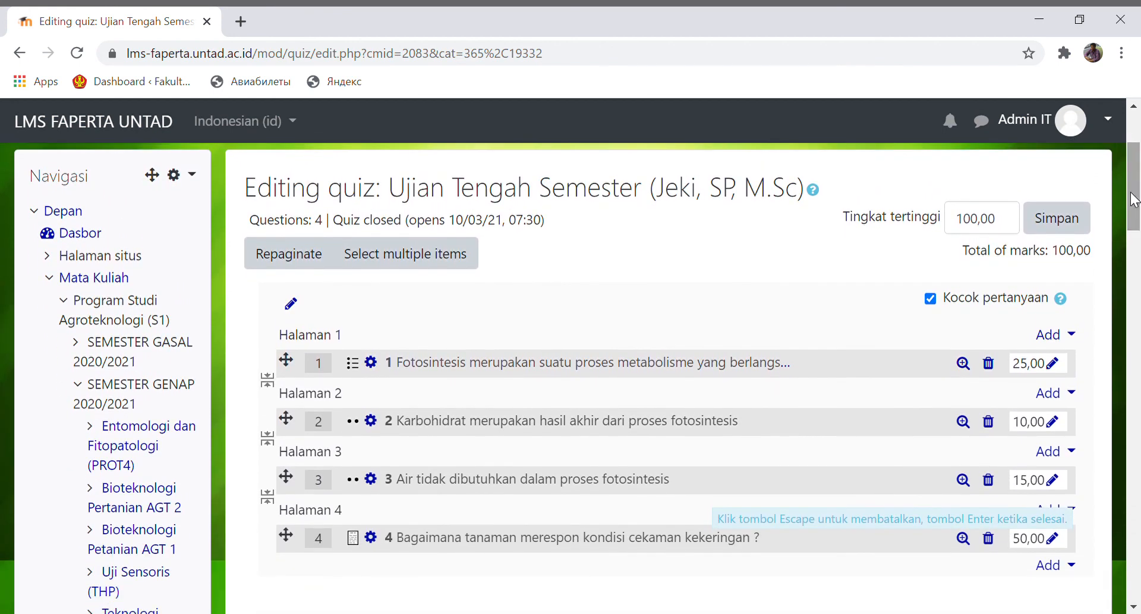